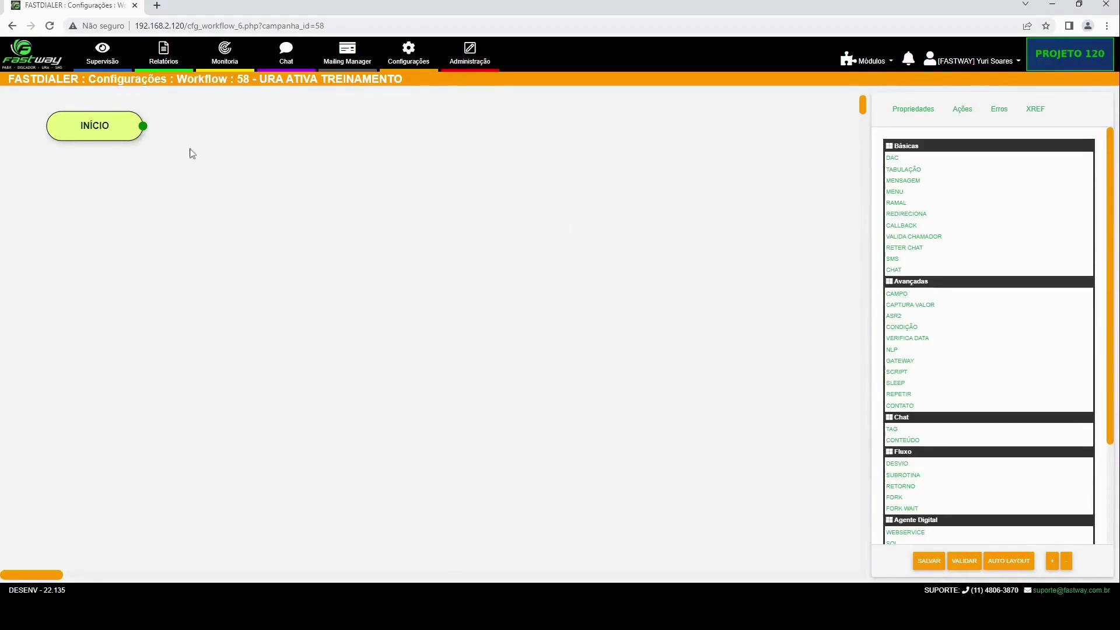
- Reposition the INÍCIO block on the canvas and look through the list of available workflow actions
left_click_drag(87, 131, 147, 143)
left_click(178, 185)
left_click(298, 217)
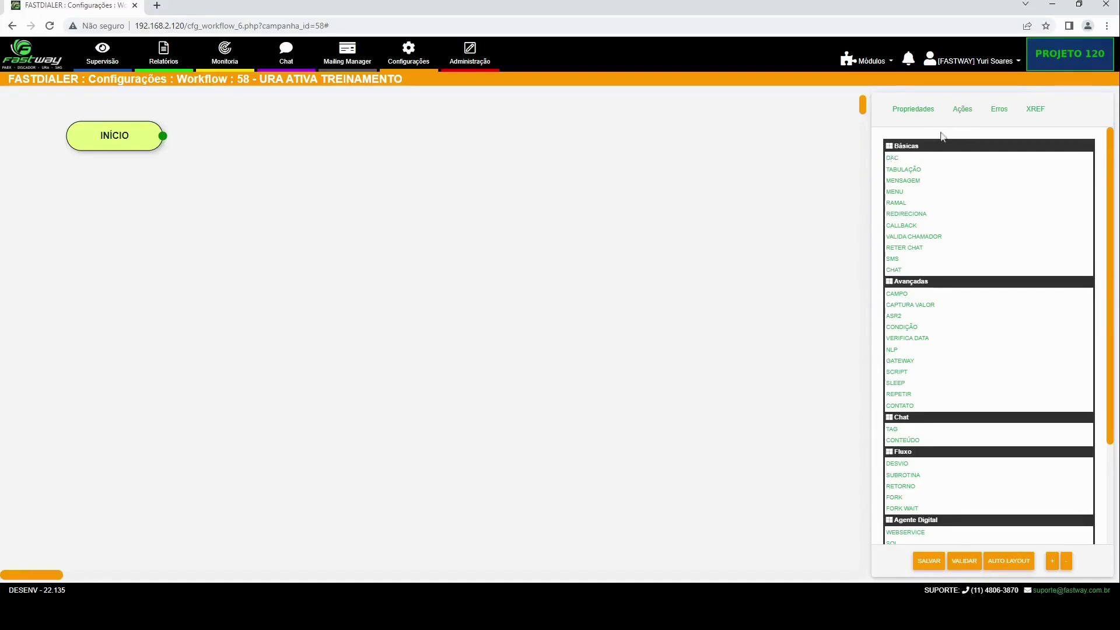
scroll(958, 298, "down", 3)
scroll(959, 315, "up", 2)
scroll(962, 352, "up", 1)
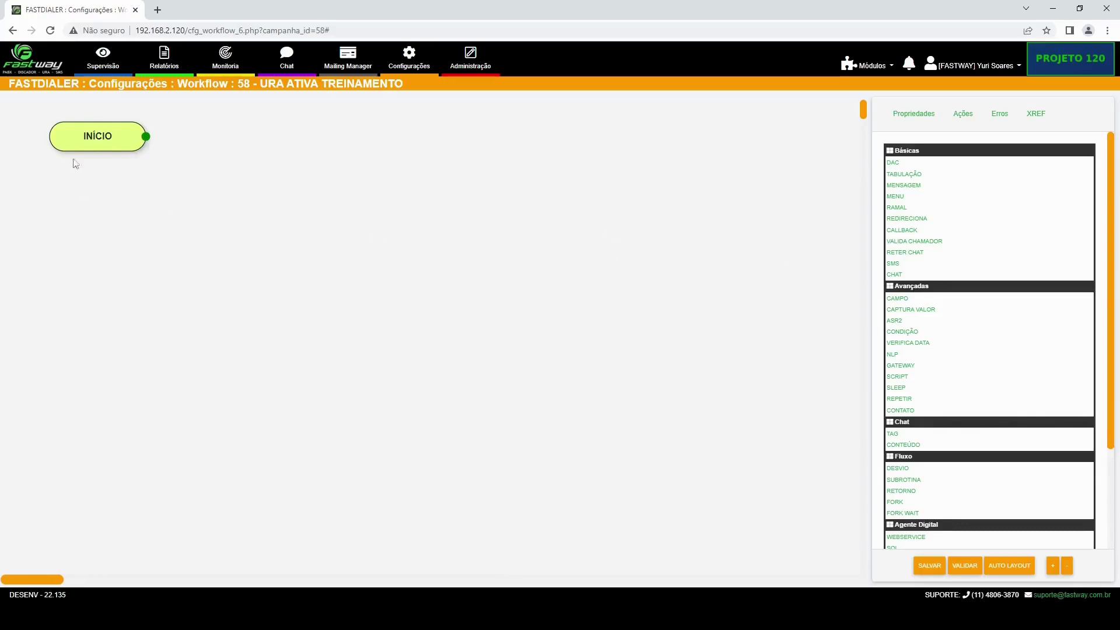
left_click(89, 146)
left_click(322, 201)
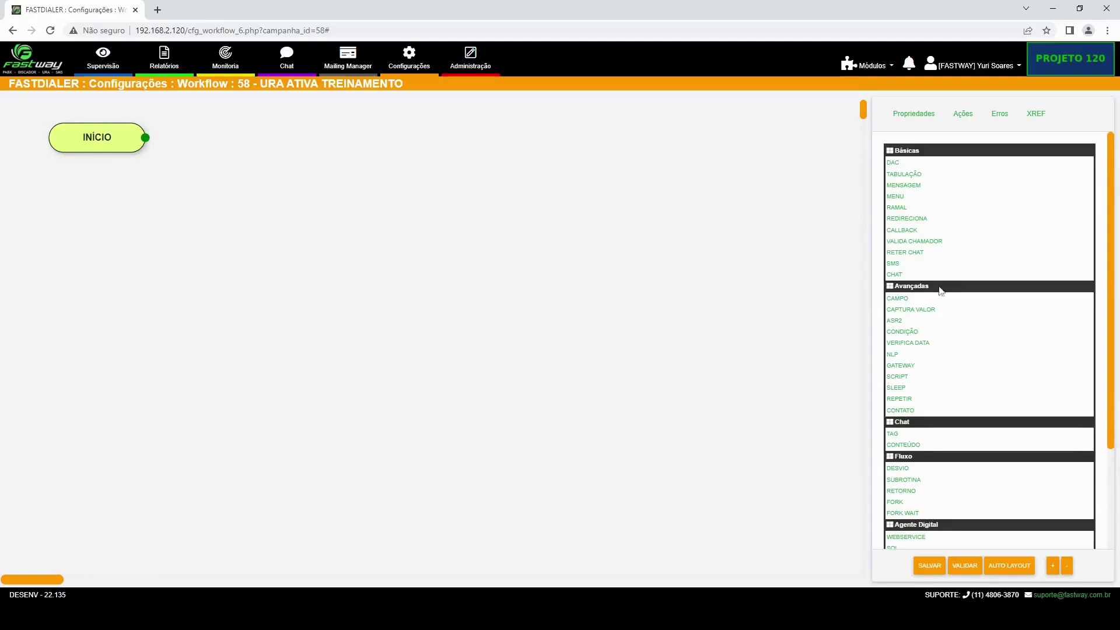
- Add a MENU block beside INÍCIO and connect the INÍCIO output to the menu's input
left_click_drag(895, 198, 261, 181)
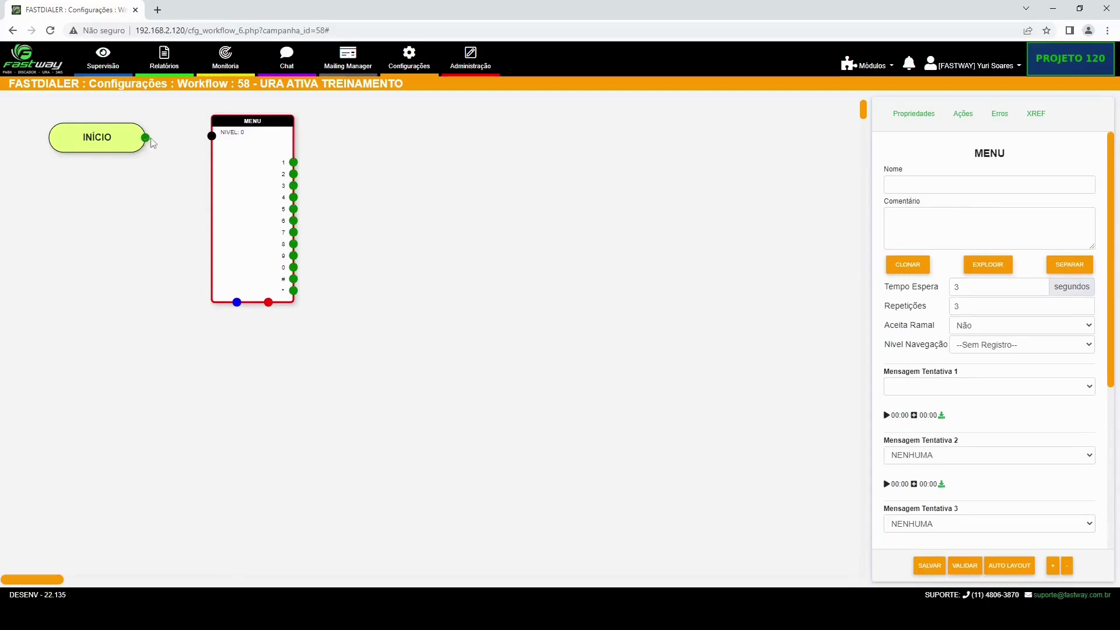
left_click_drag(160, 142, 212, 142)
left_click(758, 300)
- Add a MENSAGEM block to the right of the menu and connect the menu's option 1 to it
left_click(904, 185)
left_click_drag(56, 134, 408, 160)
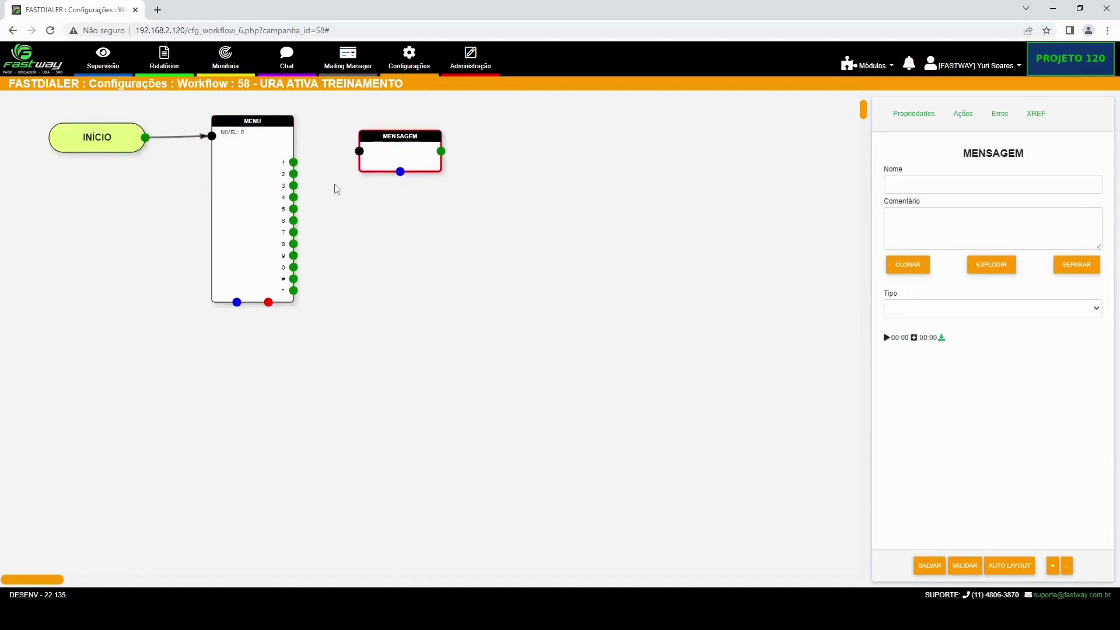
left_click_drag(294, 164, 359, 152)
left_click(450, 220)
- Add a second MENSAGEM block below the menu and connect the menu's failure output (proxima_acao_falha) to it
left_click_drag(899, 190, 272, 369)
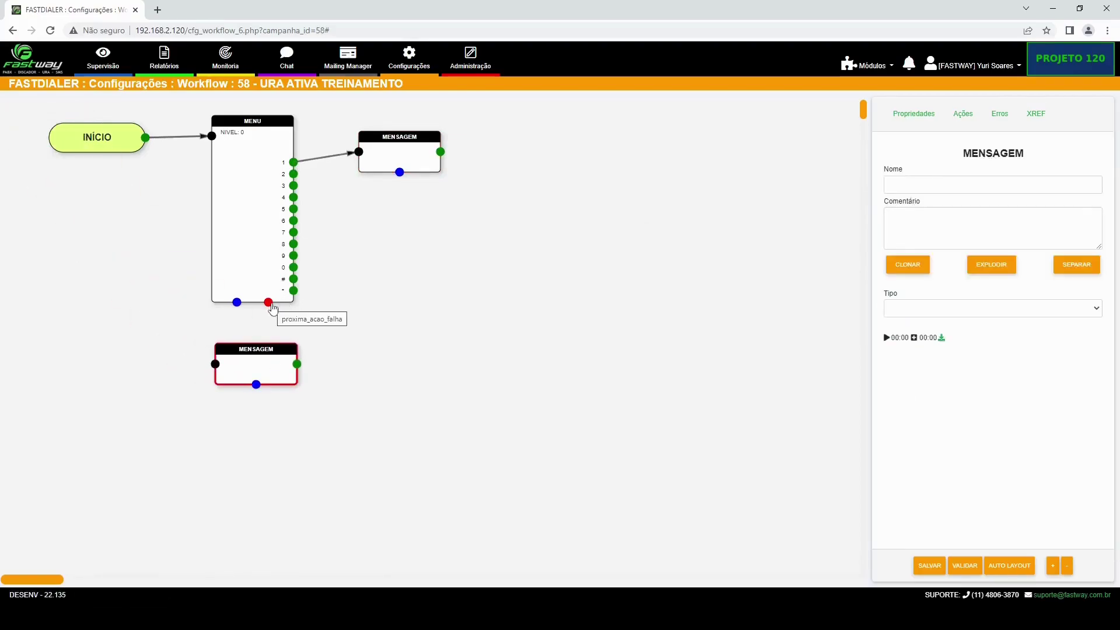
left_click_drag(268, 302, 215, 364)
- Name the MENU block "Menu"
left_click(243, 279)
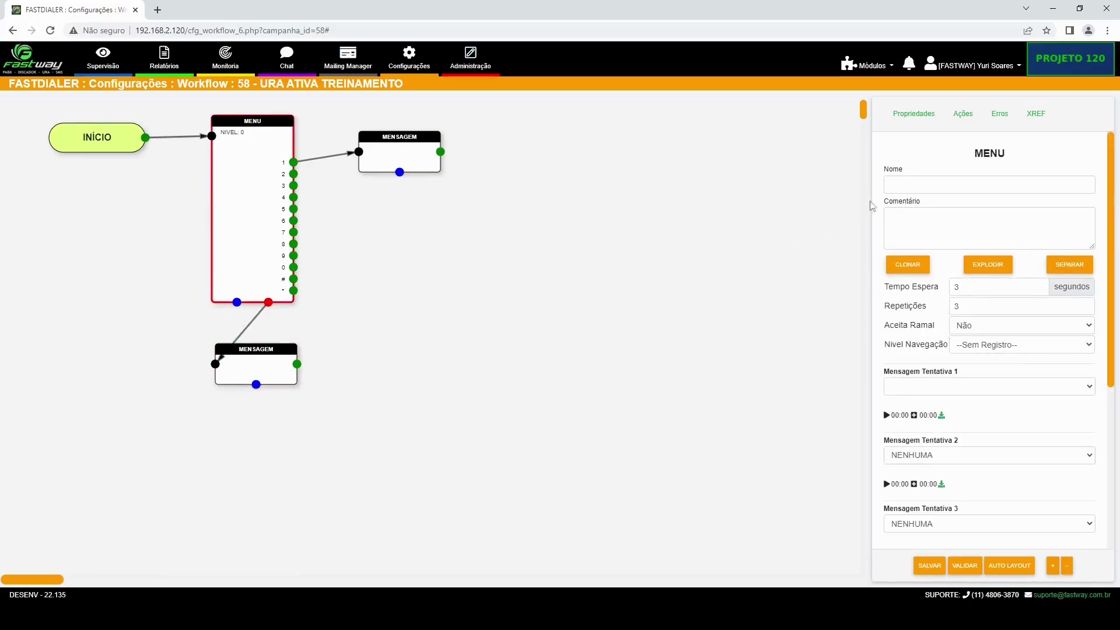
left_click(903, 186)
left_click(904, 218)
left_click(909, 186)
type("Menu")
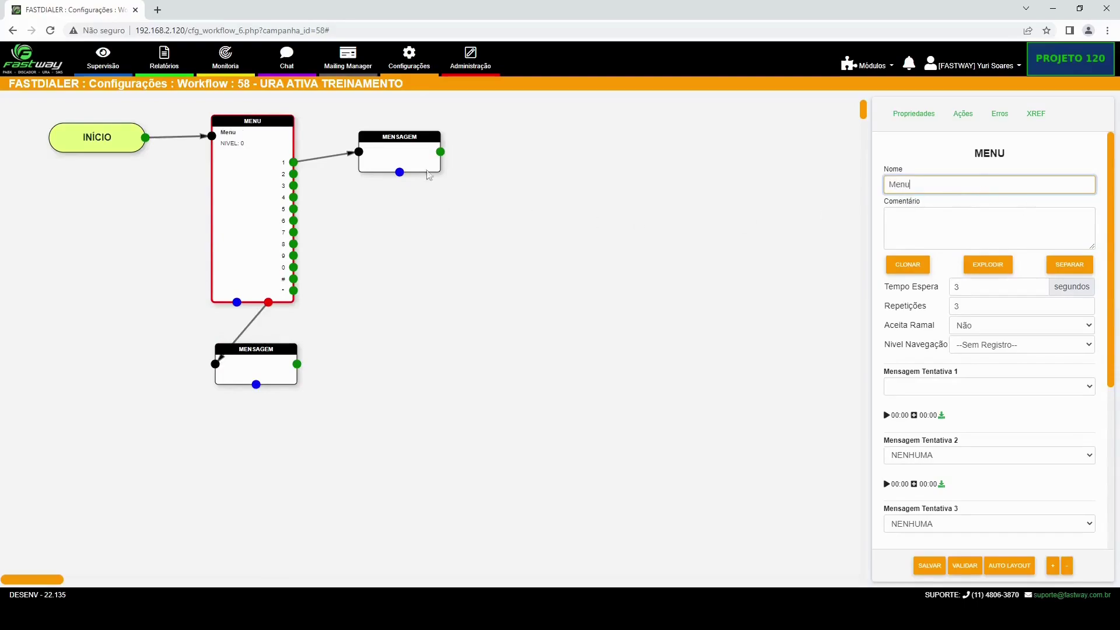
- Name the MENSAGEM block connected to option 1 "Teste"
left_click(422, 165)
left_click(960, 183)
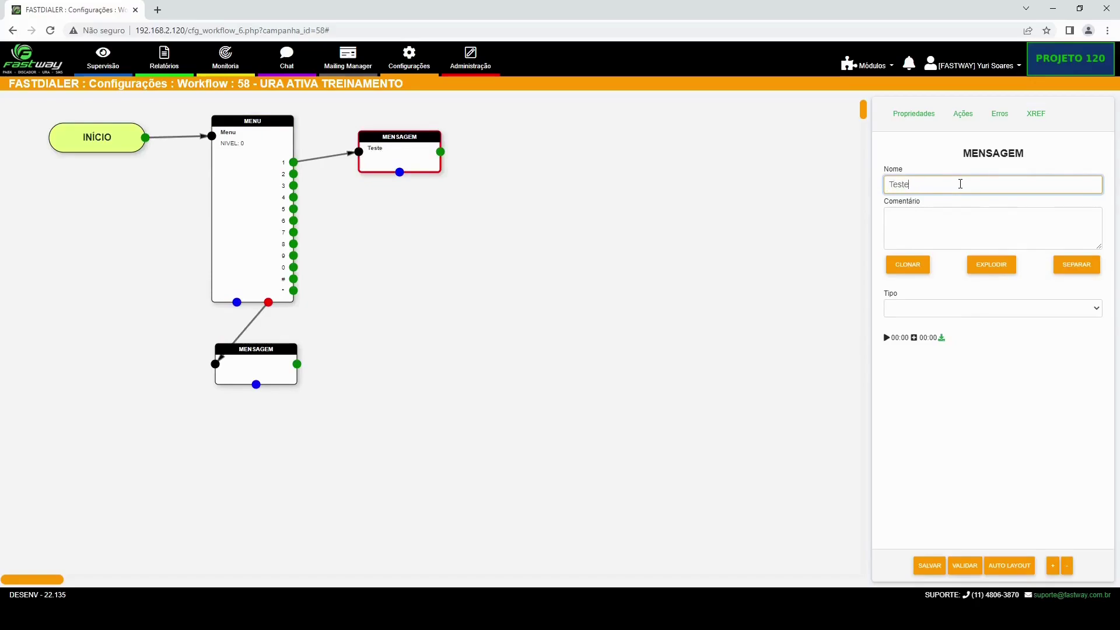
left_click(539, 372)
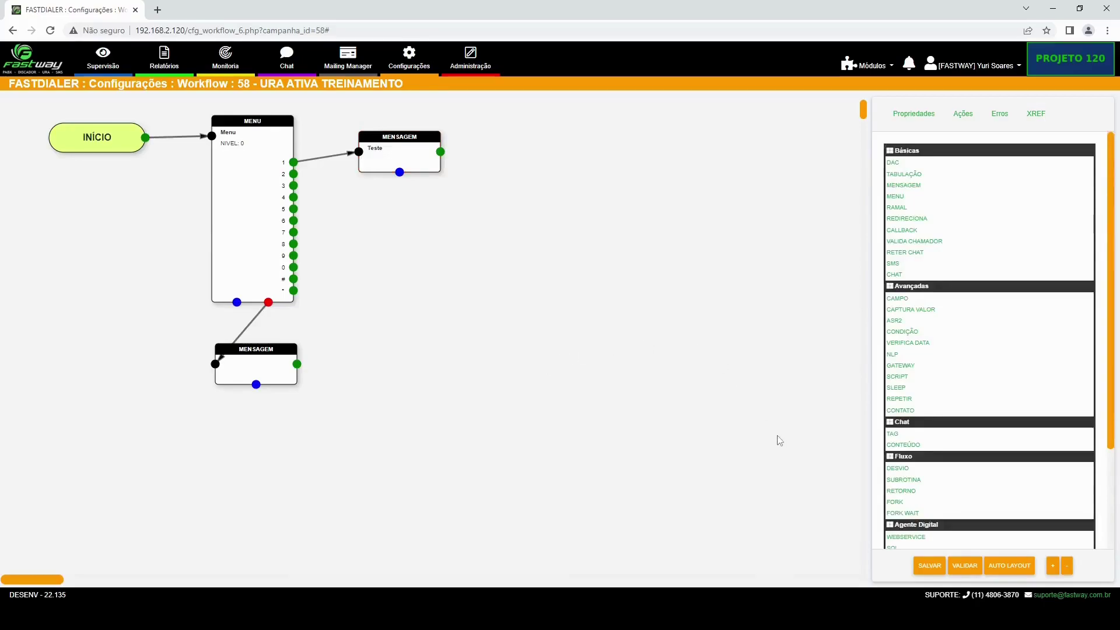
- Validate the flow for errors and dismiss the notice
left_click(960, 566)
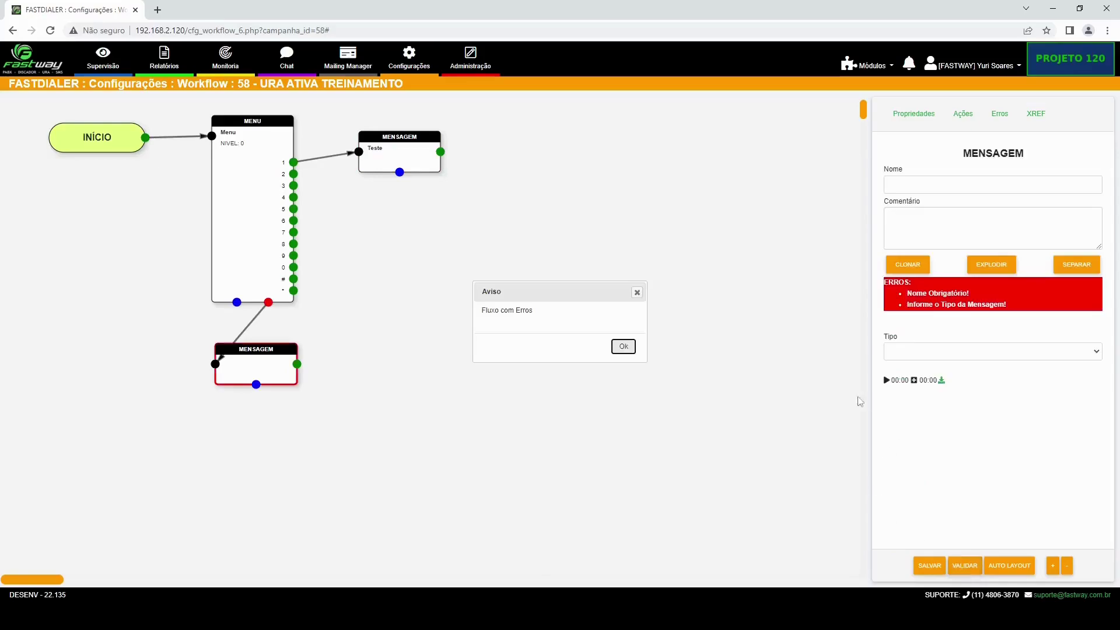
left_click(624, 348)
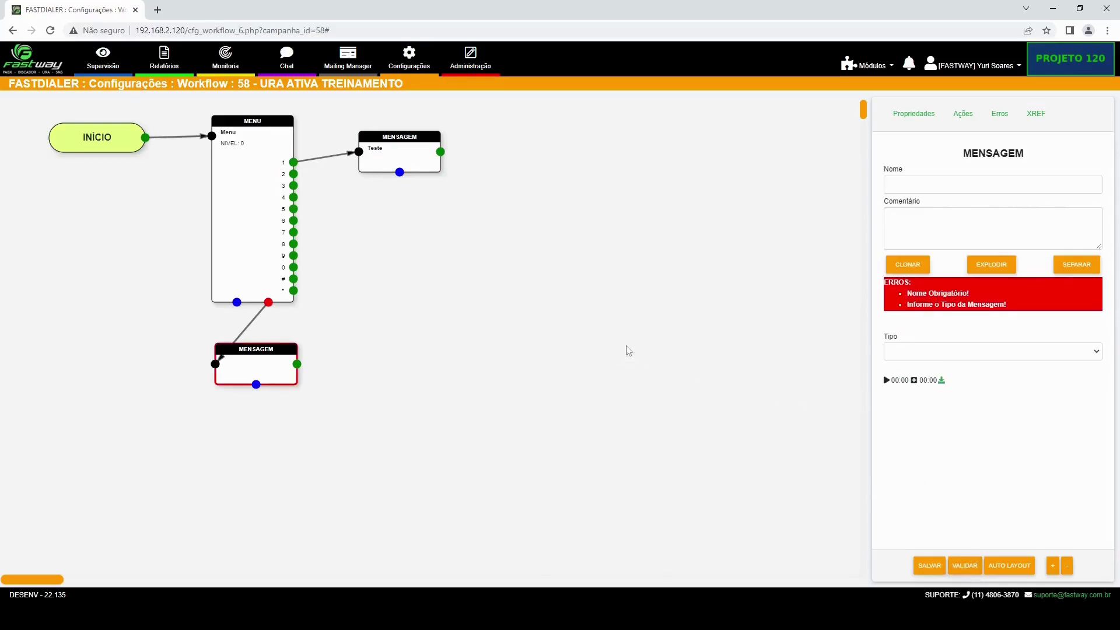
- Arrange the blocks with the automatic layout and adjust the size at which the diagram is displayed
left_click(1010, 571)
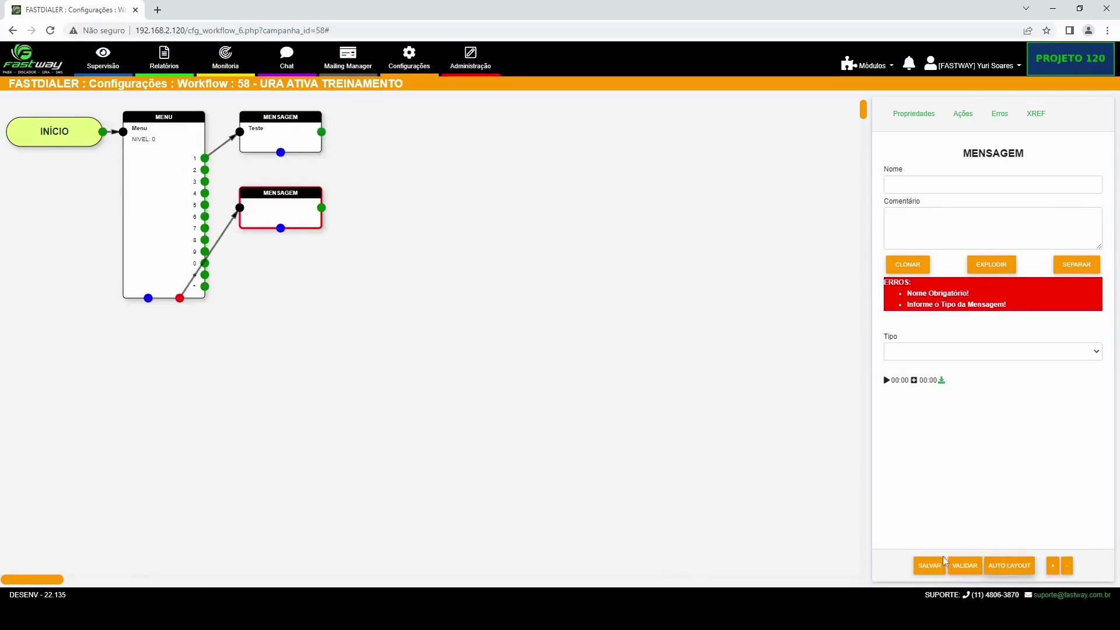
left_click(1053, 567)
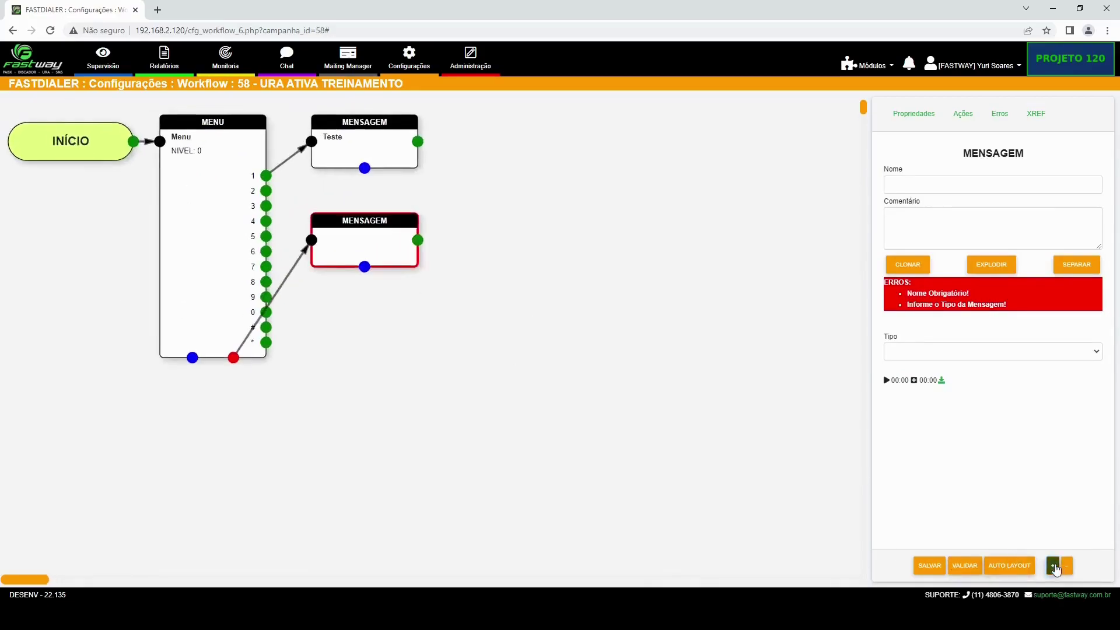
left_click(1066, 565)
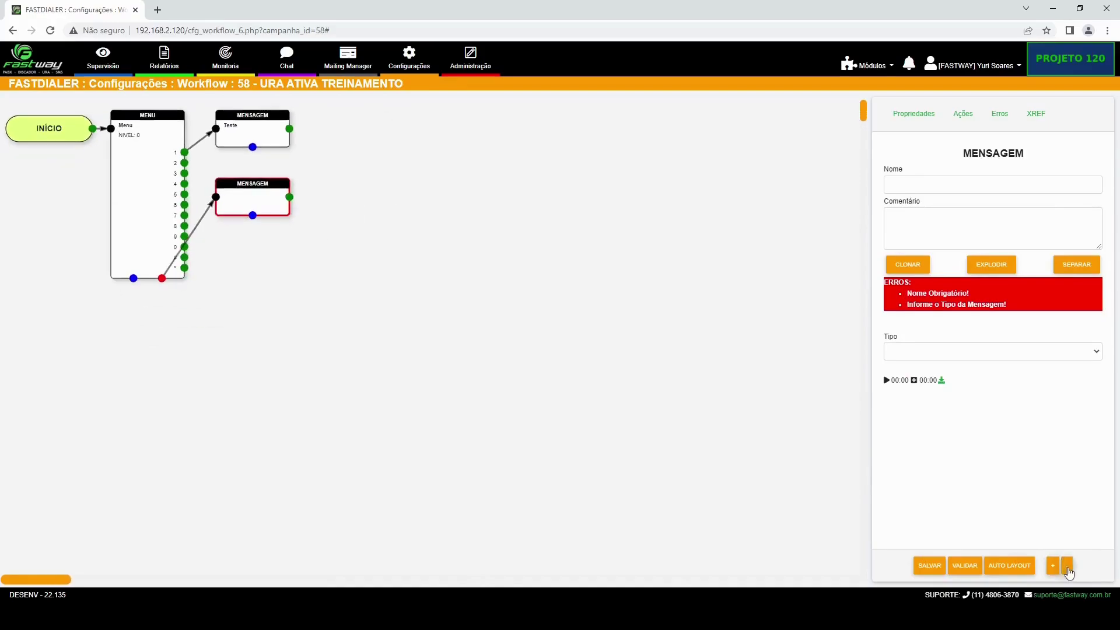
left_click(1053, 566)
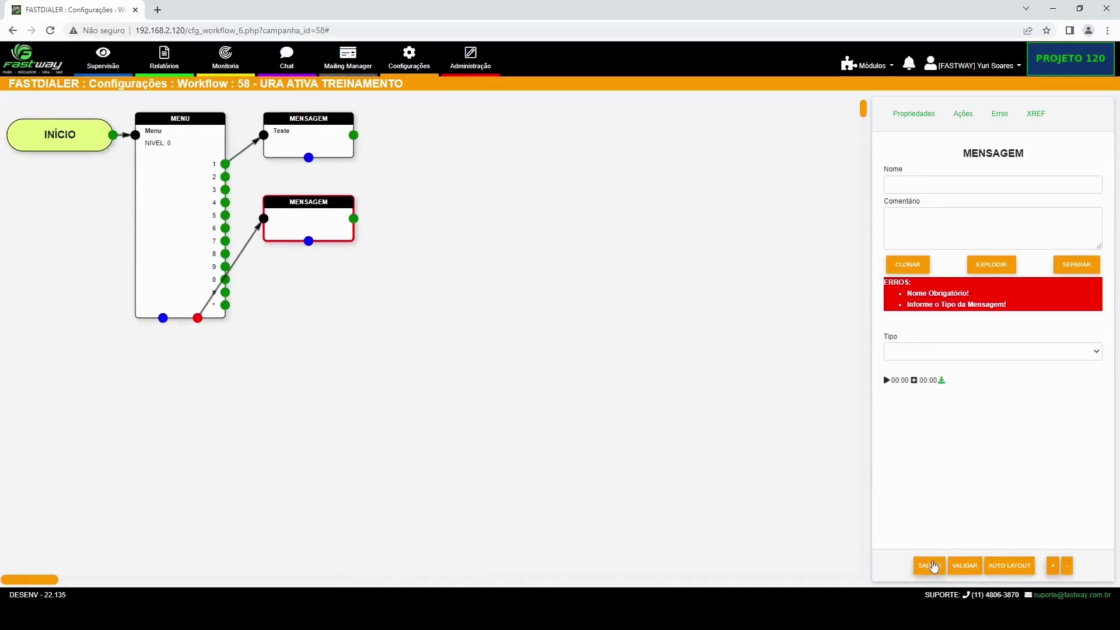
- Try to save the workflow and dismiss the notice
left_click(933, 566)
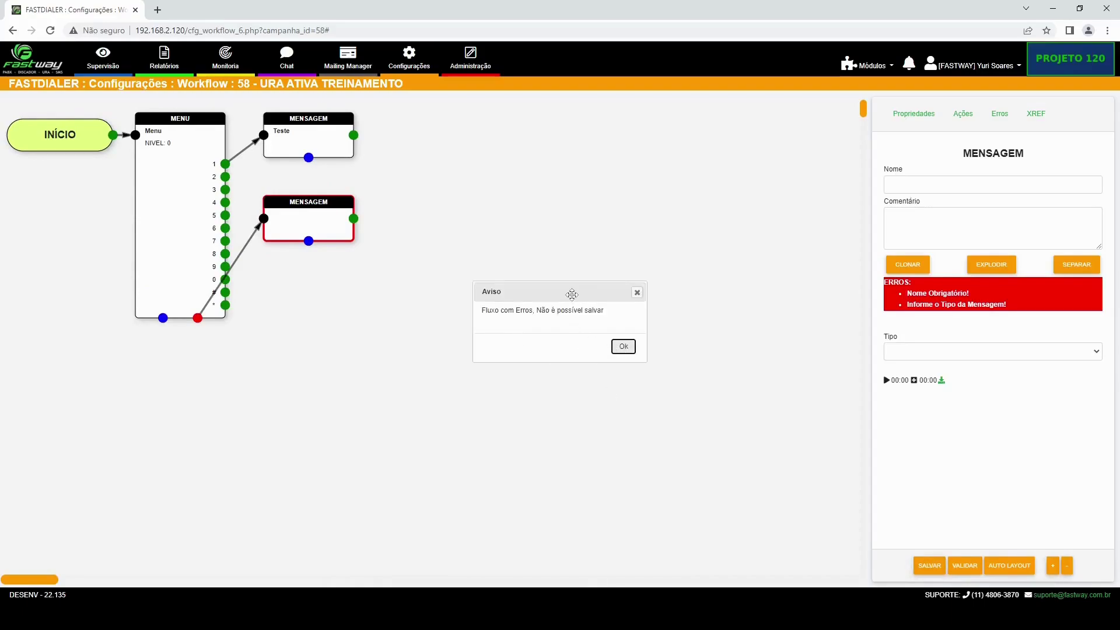
left_click_drag(572, 294, 523, 293)
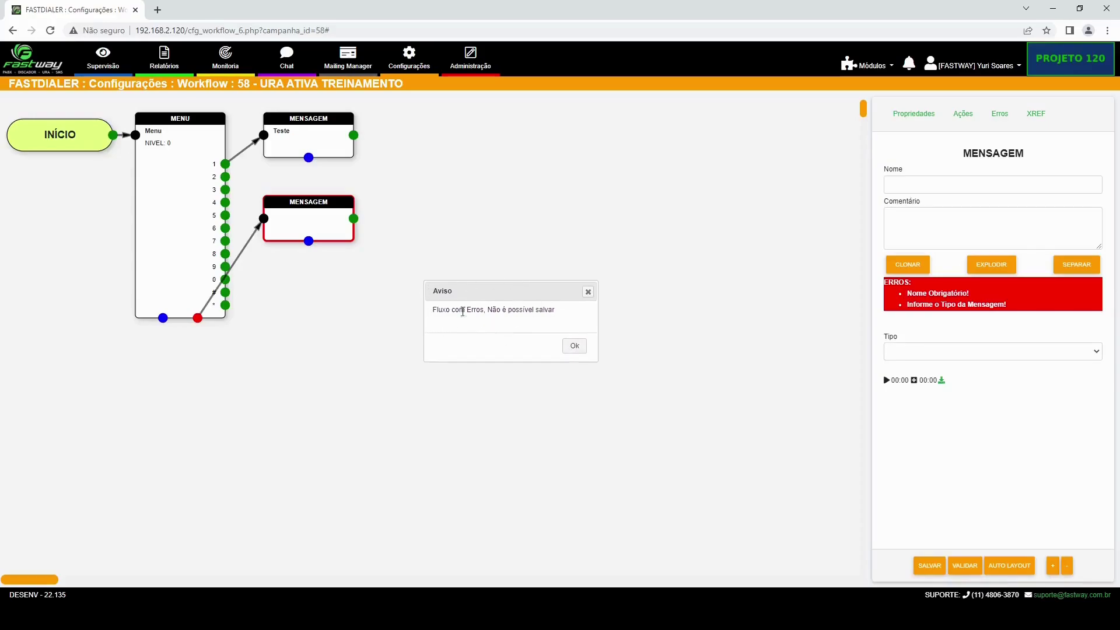
left_click(575, 348)
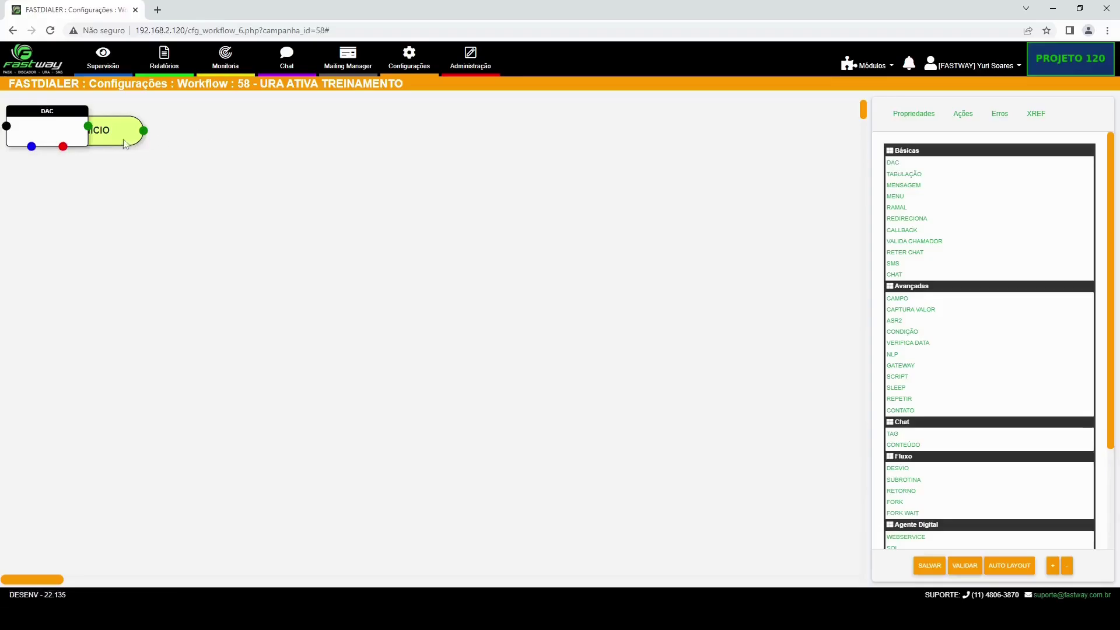
- Place a DAC block beside INÍCIO and view its available Fila DAC options
left_click_drag(65, 134, 259, 148)
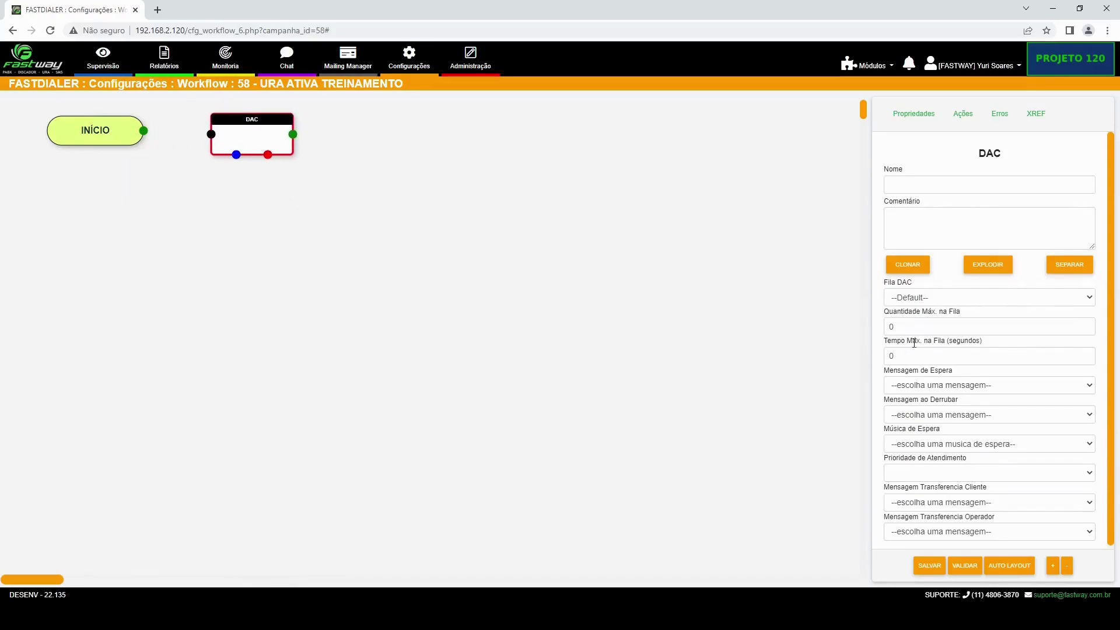
left_click(915, 299)
left_click(680, 309)
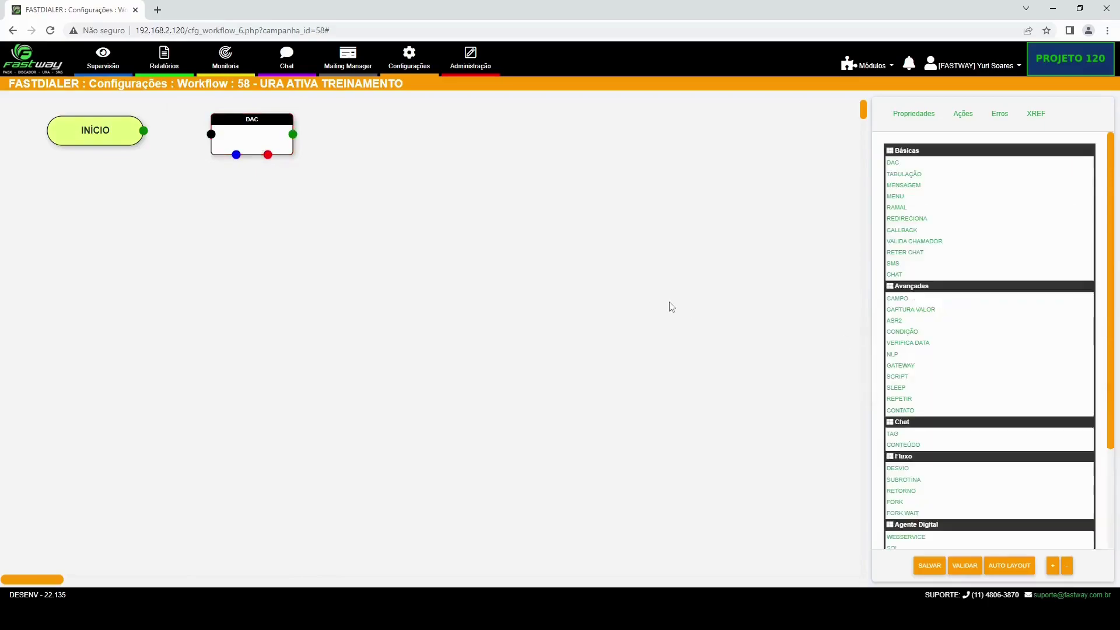
- Add a TABULAÇÃO block and place it directly below the DAC block
left_click(892, 175)
left_click_drag(55, 129, 258, 199)
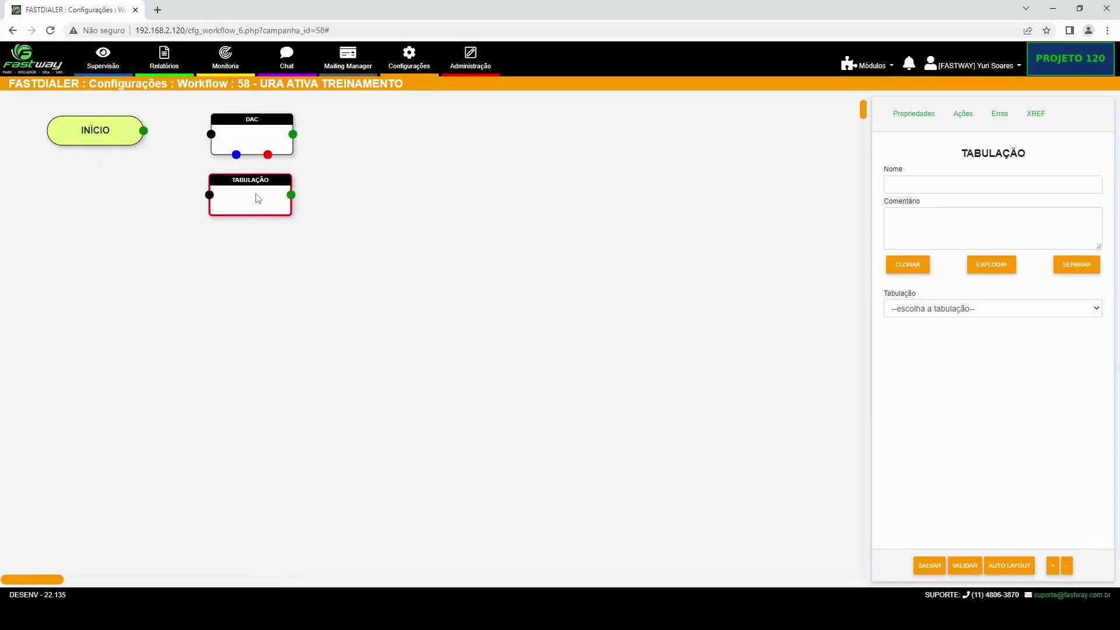
left_click_drag(260, 205, 259, 209)
left_click(365, 212)
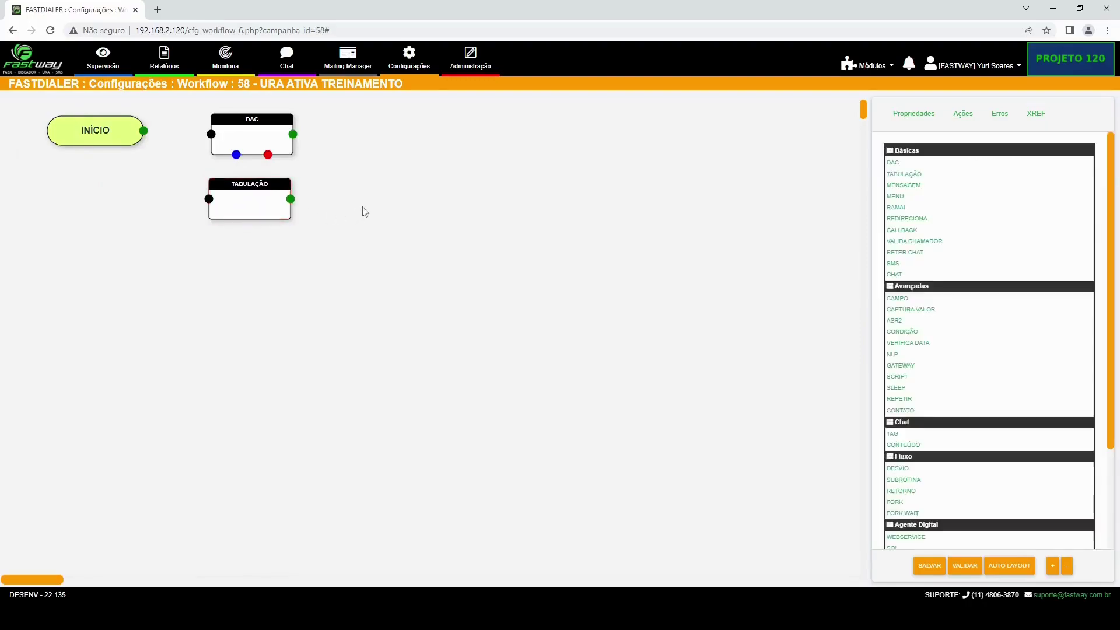
- Add a MENSAGEM block and place it to the right of the DAC block
left_click(903, 186)
left_click(61, 128)
left_click_drag(63, 129, 368, 134)
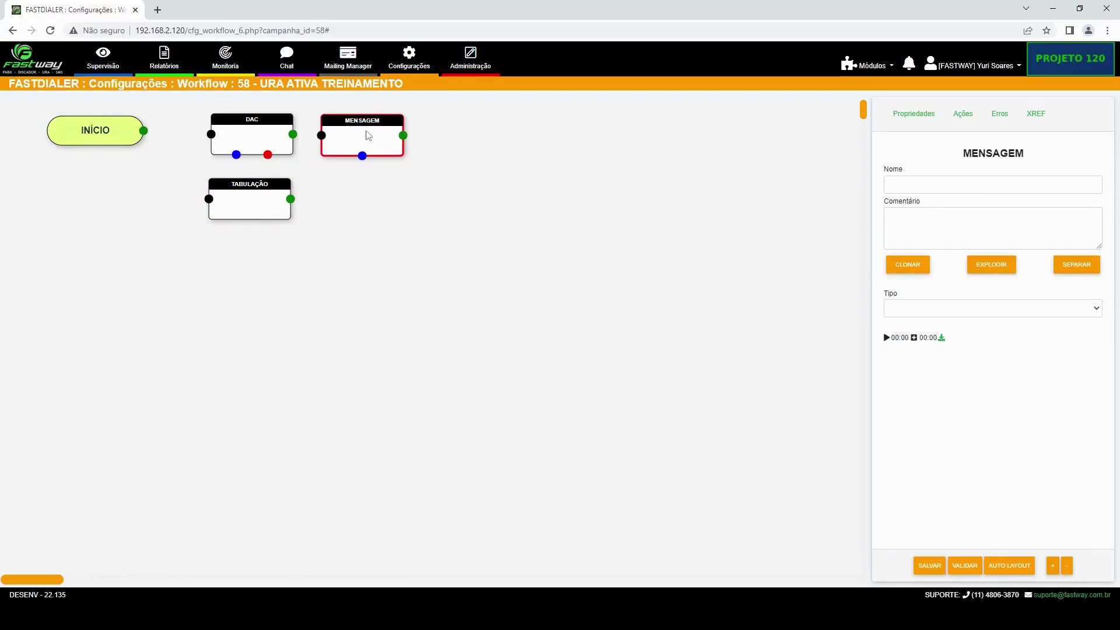
left_click(432, 217)
- Add a MENU block below the MENSAGEM block and view the type options for Mensagem Tentativa 1
left_click(891, 197)
left_click_drag(74, 144, 388, 216)
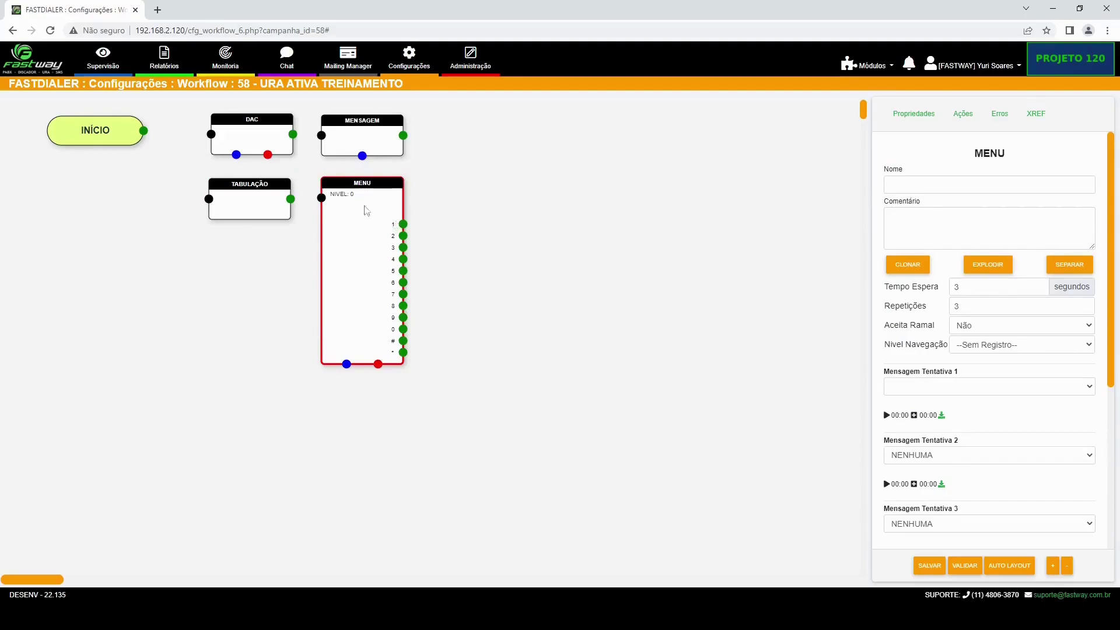
left_click(895, 390)
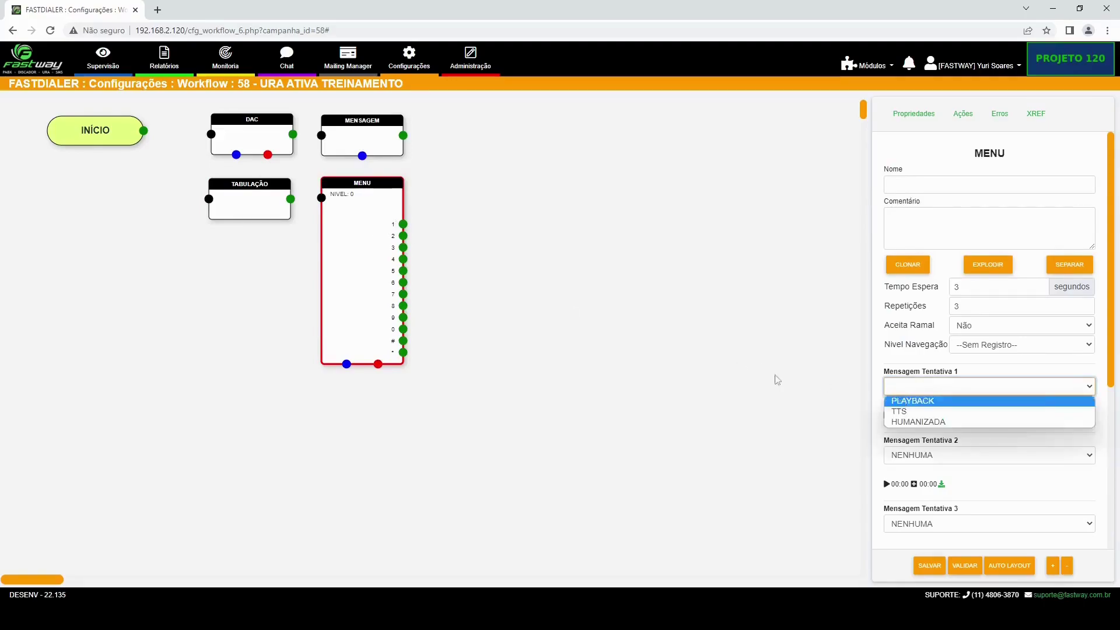
left_click(852, 389)
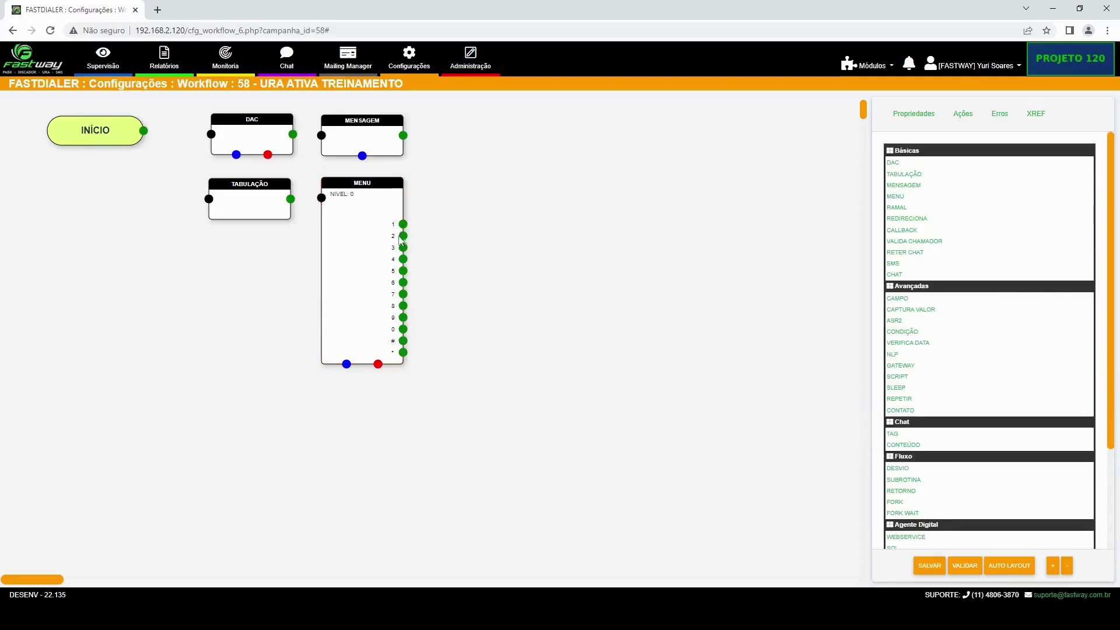
left_click(349, 252)
mouse_move(368, 257)
left_mouse_down()
mouse_move(380, 253)
mouse_move(372, 255)
left_mouse_up()
left_click(628, 265)
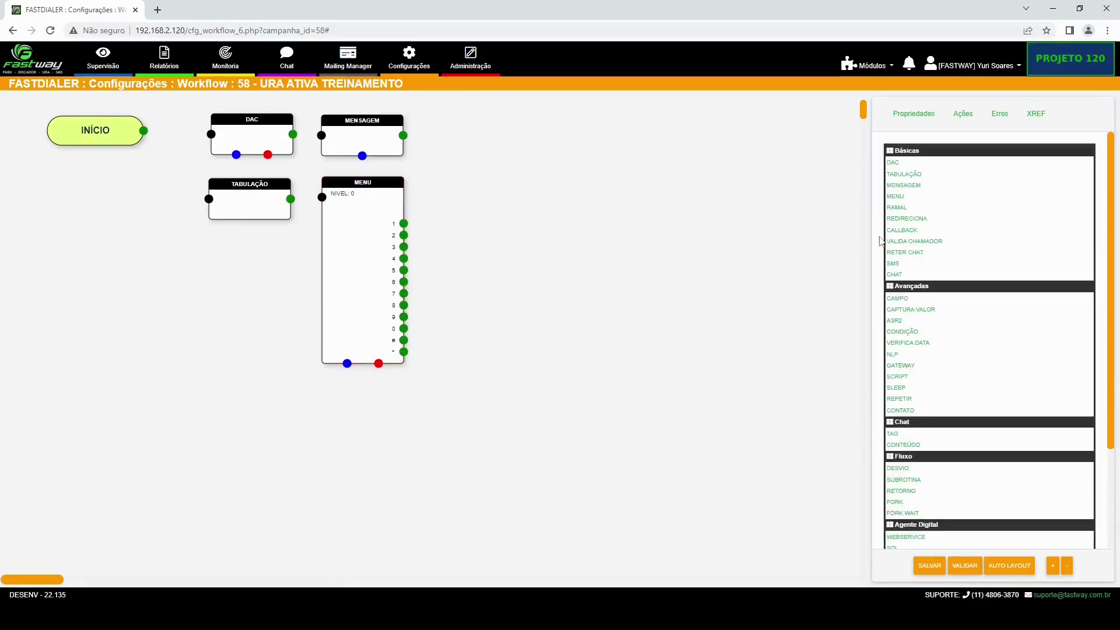
- Add a RAMAL block to the right of the MENSAGEM block and a REDIRECIONA block below it
left_click_drag(897, 208, 473, 138)
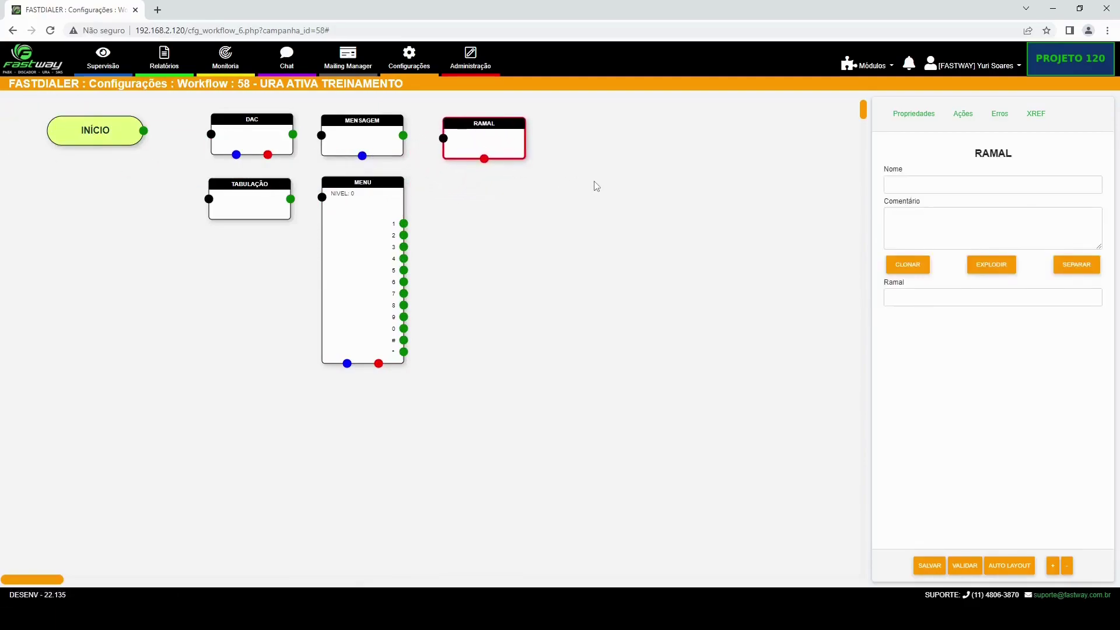
left_click(584, 227)
left_click_drag(920, 222, 468, 201)
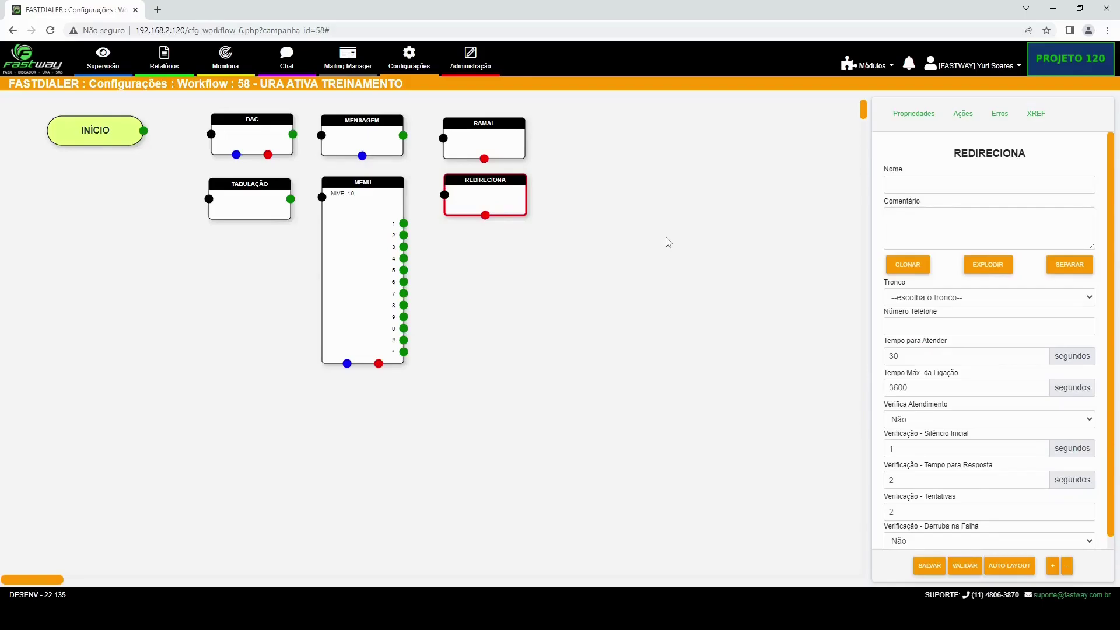
left_click(505, 152)
left_click(507, 182)
left_click(265, 140)
left_click_drag(470, 135, 467, 134)
left_click_drag(493, 181, 489, 185)
left_click(493, 141)
- Group the DAC, RAMAL and REDIRECIONA blocks in one column to the right of the other blocks
left_click_drag(284, 136, 618, 143)
left_click(456, 138)
left_click_drag(455, 138, 600, 193)
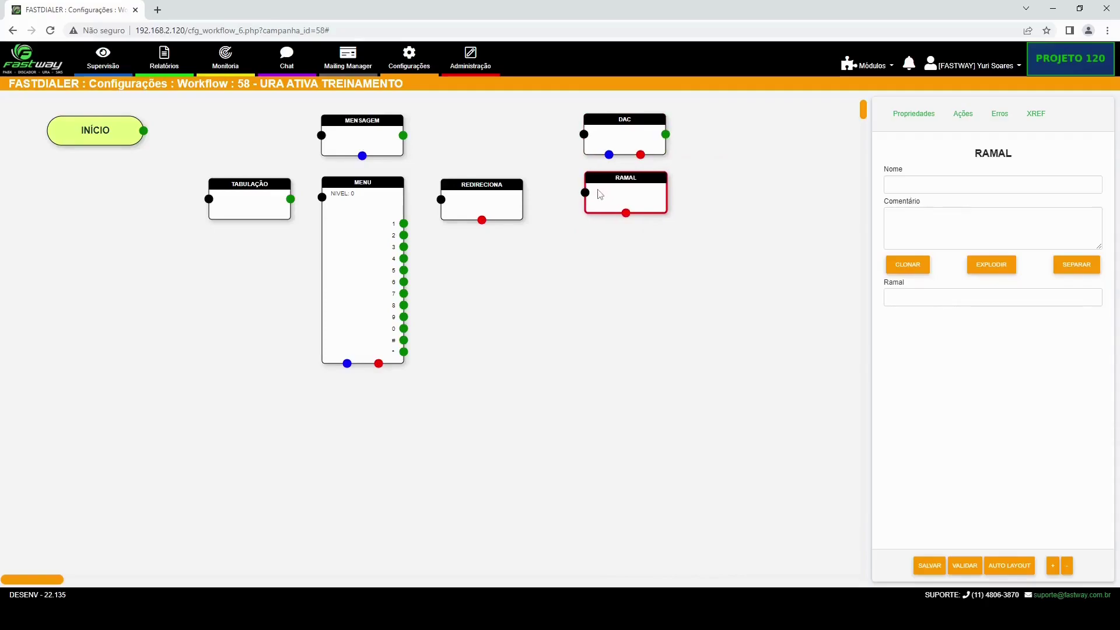
left_click_drag(499, 201, 642, 251)
right_click(639, 244)
left_click(687, 219)
left_click(648, 255)
left_click_drag(650, 200, 647, 199)
left_click_drag(648, 254, 646, 252)
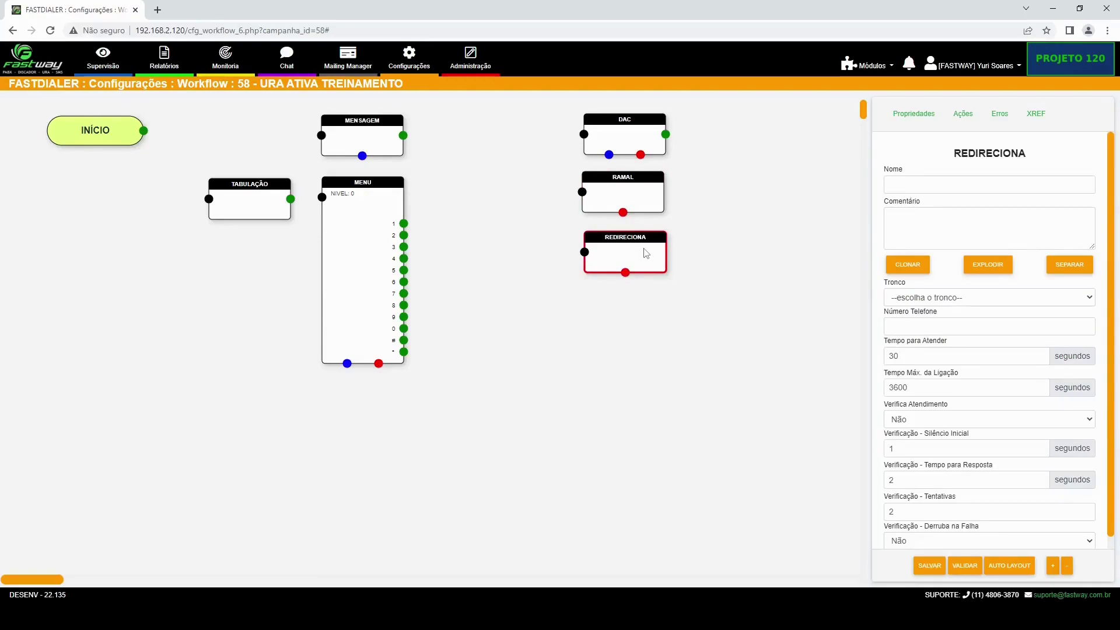
- Move the REDIRECIONA block slightly away from the RAMAL block and add a CALLBACK block beneath it
left_click_drag(633, 249, 481, 284)
left_click(420, 267)
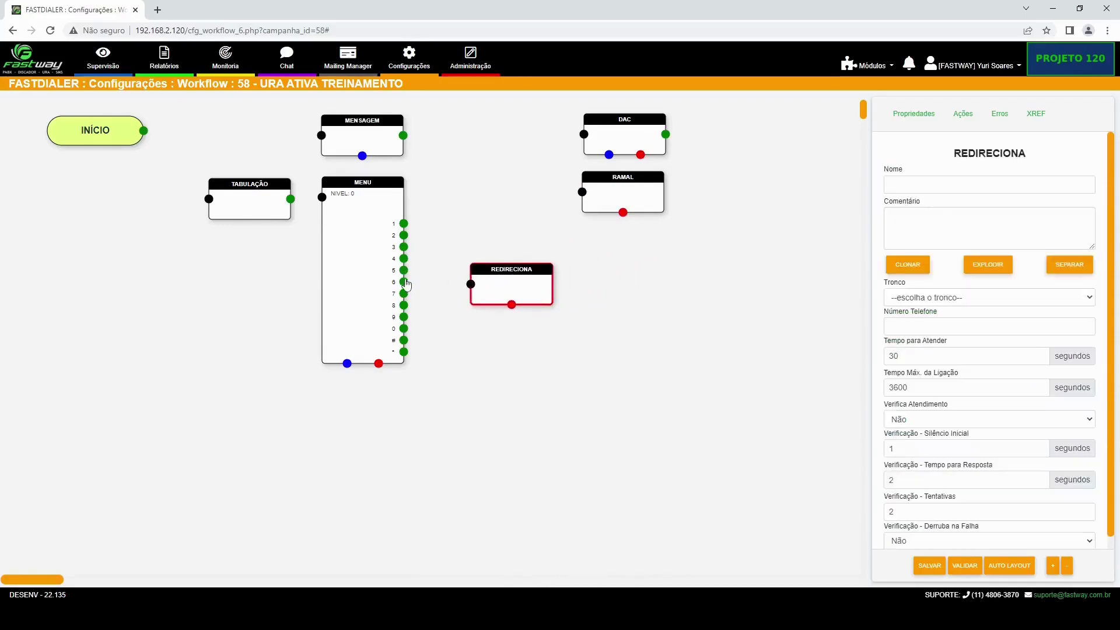
left_click_drag(404, 271, 574, 281)
left_click(535, 275)
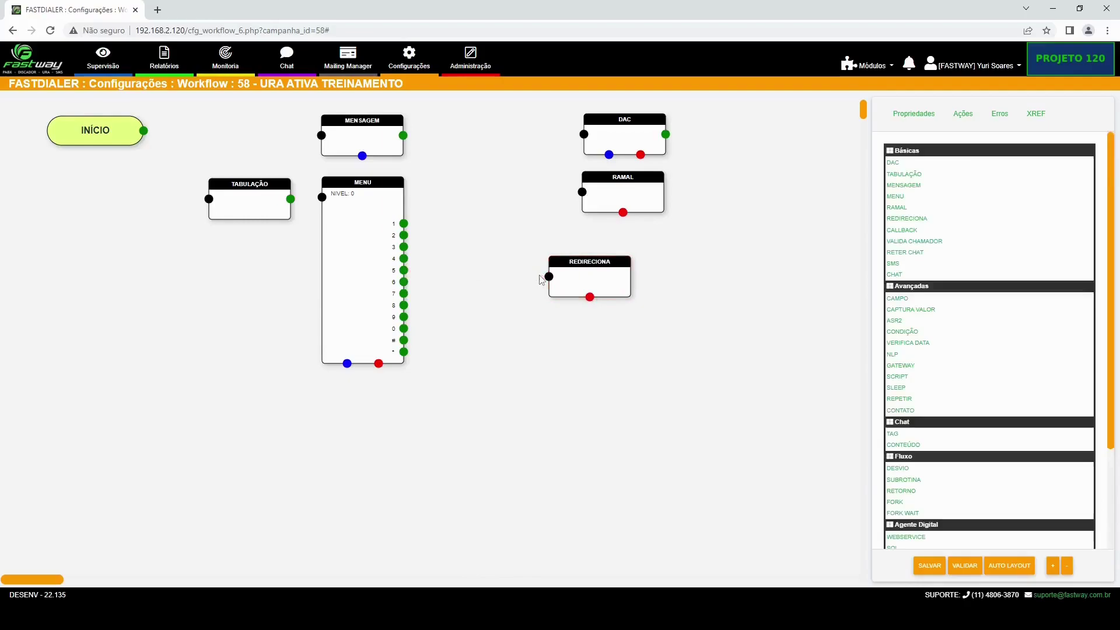
left_click_drag(901, 230, 560, 358)
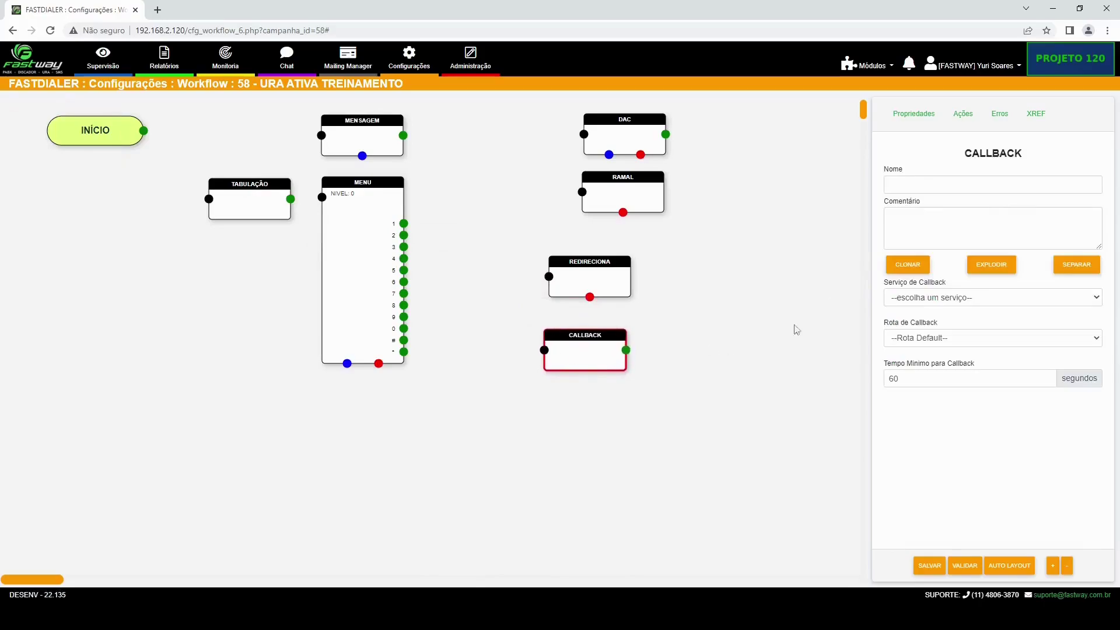
- Add a VALIDA CHAMADOR block to the right of the REDIRECIONA block and view its Tipo de Chamador options
left_click(832, 305)
left_click(901, 242)
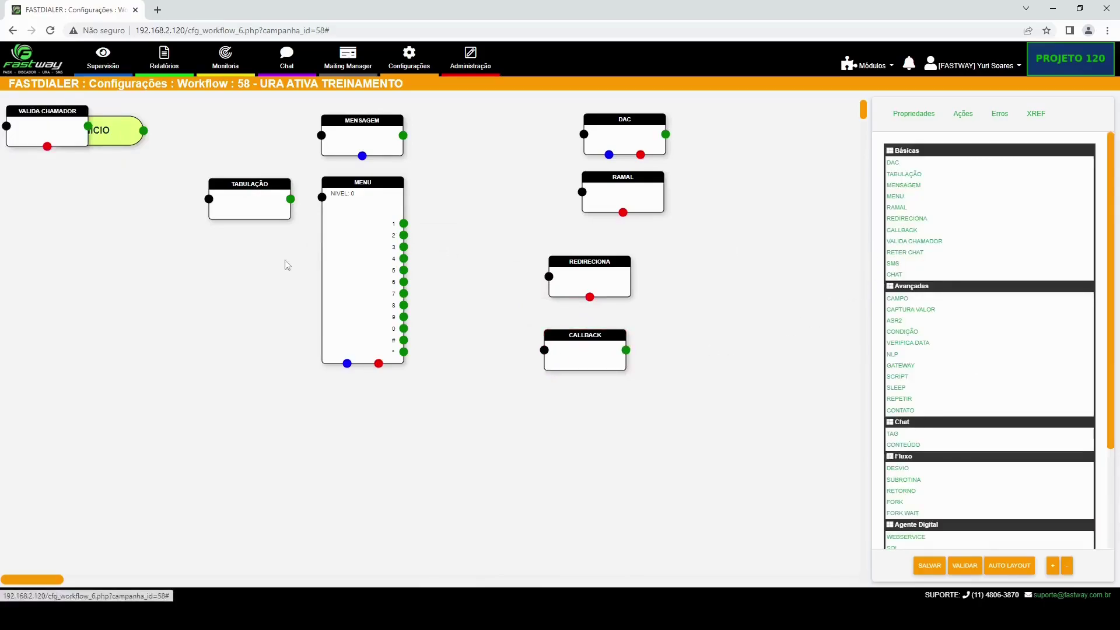
left_click_drag(75, 138, 729, 283)
left_click(924, 311)
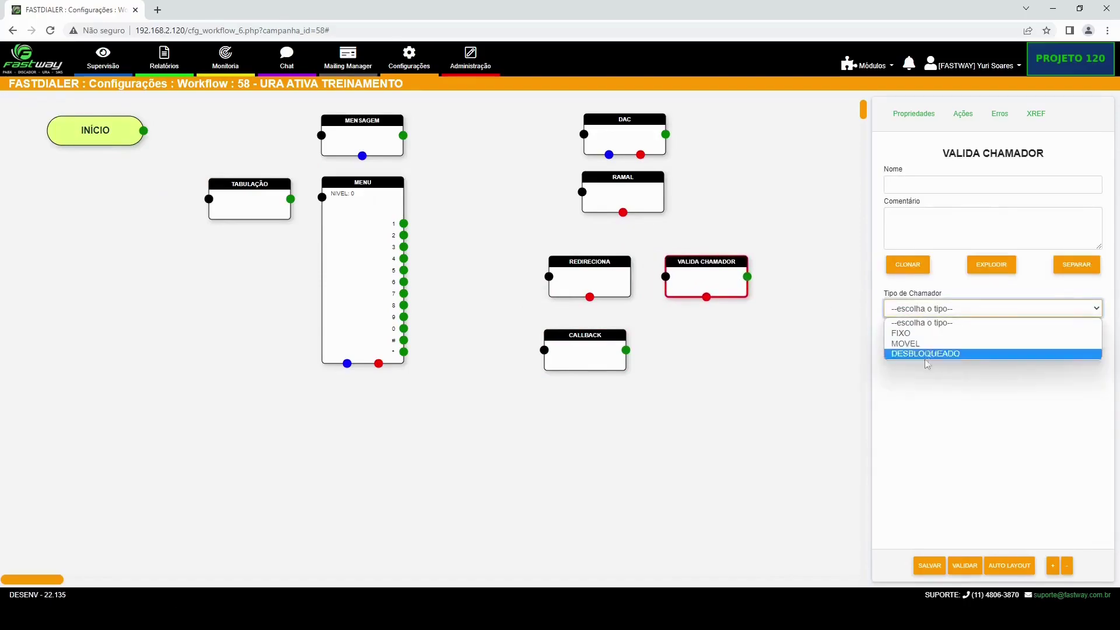
left_click(826, 366)
- Add a RETER CHAT block beside the MENU block and an SMS block below it
left_click(903, 252)
left_click_drag(81, 141, 499, 247)
left_click(763, 402)
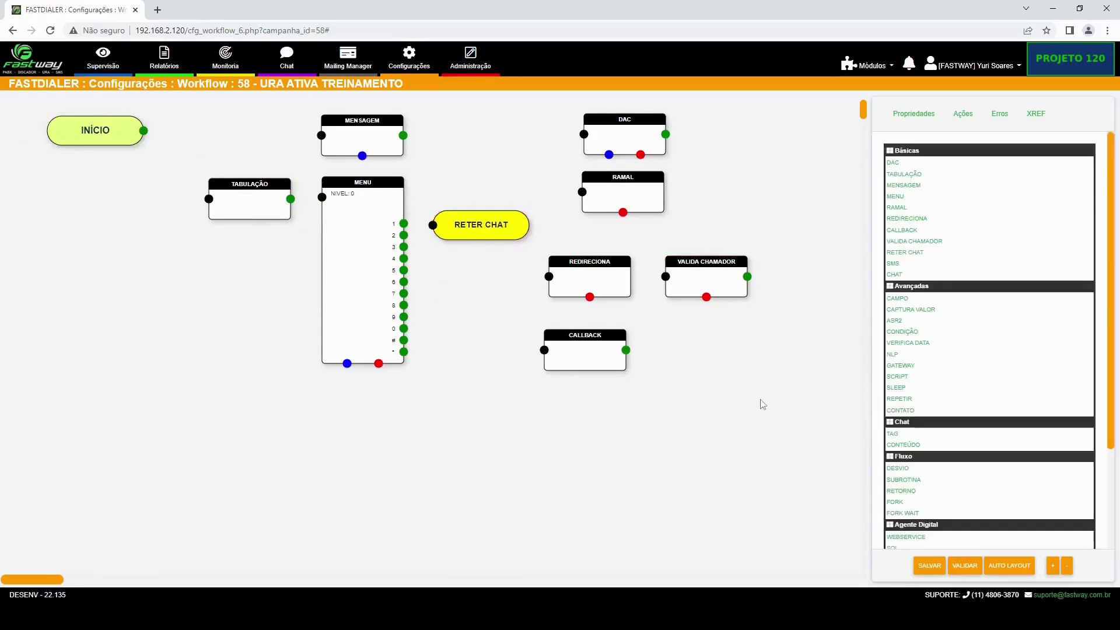
left_click(893, 264)
left_click_drag(42, 131, 465, 302)
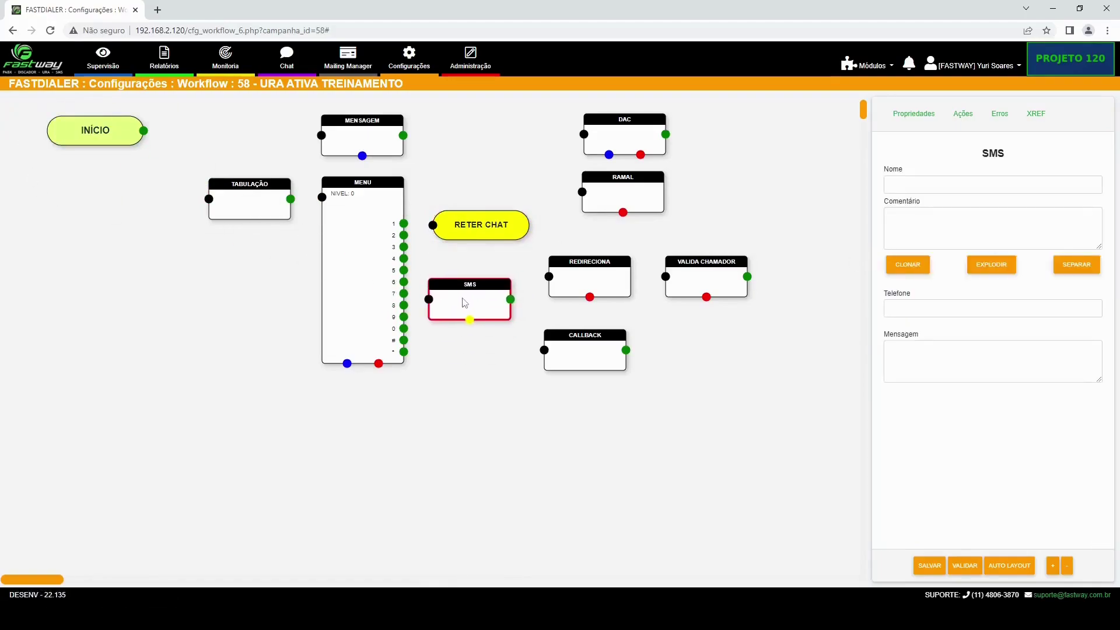
left_click(760, 347)
- Add a CHAT block below the SMS block and shift the RETER CHAT block slightly to the right
left_click(890, 284)
left_click(44, 122)
left_click_drag(44, 122, 465, 360)
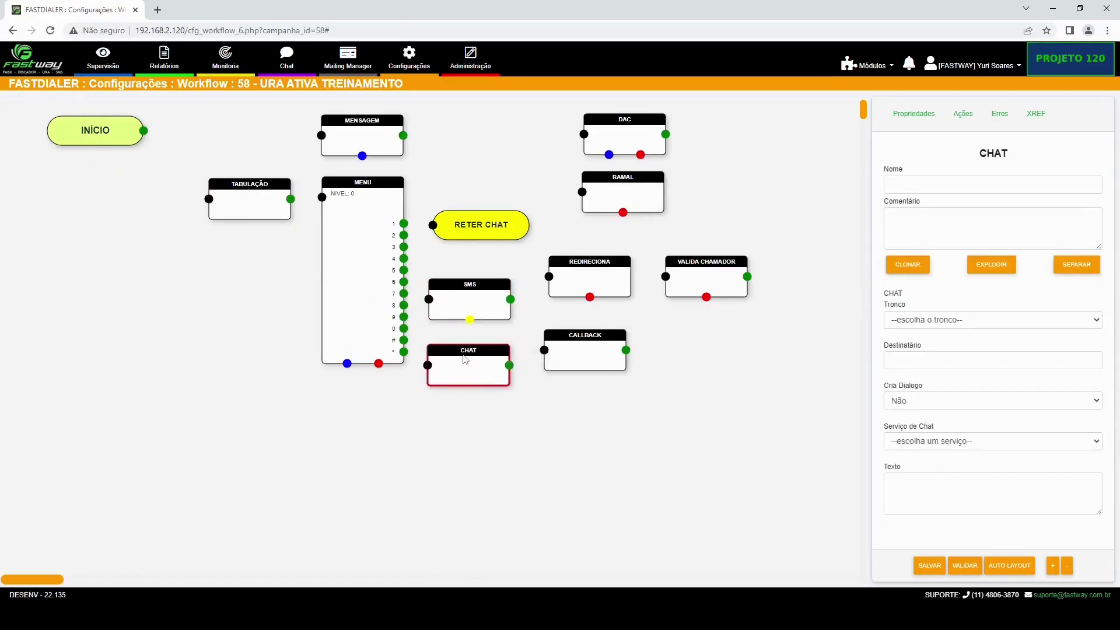
left_click(758, 251)
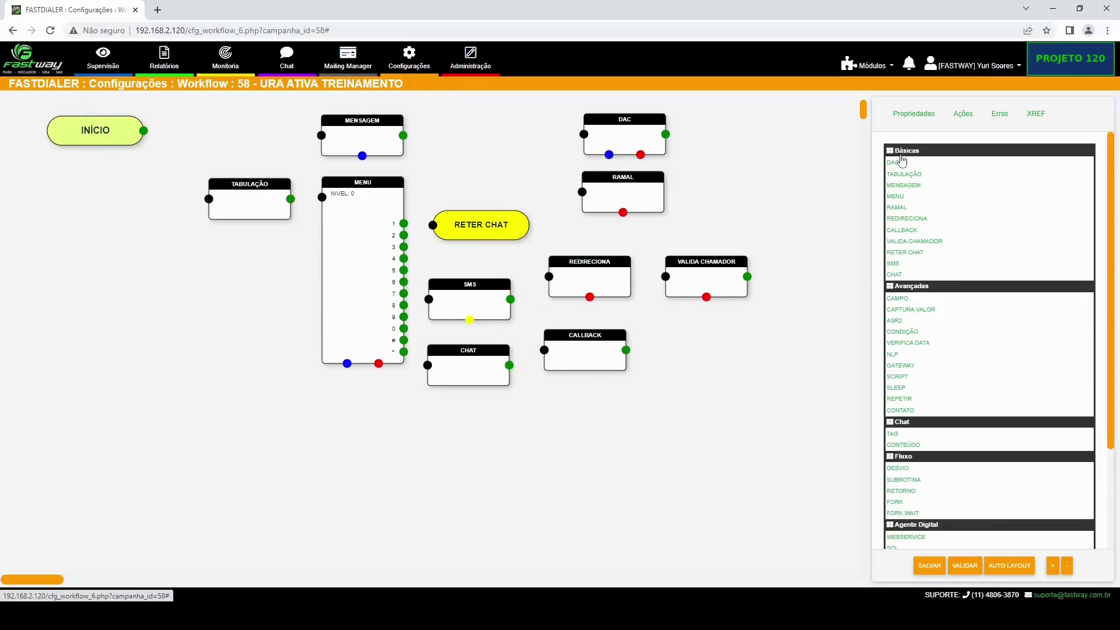
left_click_drag(497, 230, 505, 230)
left_click(670, 330)
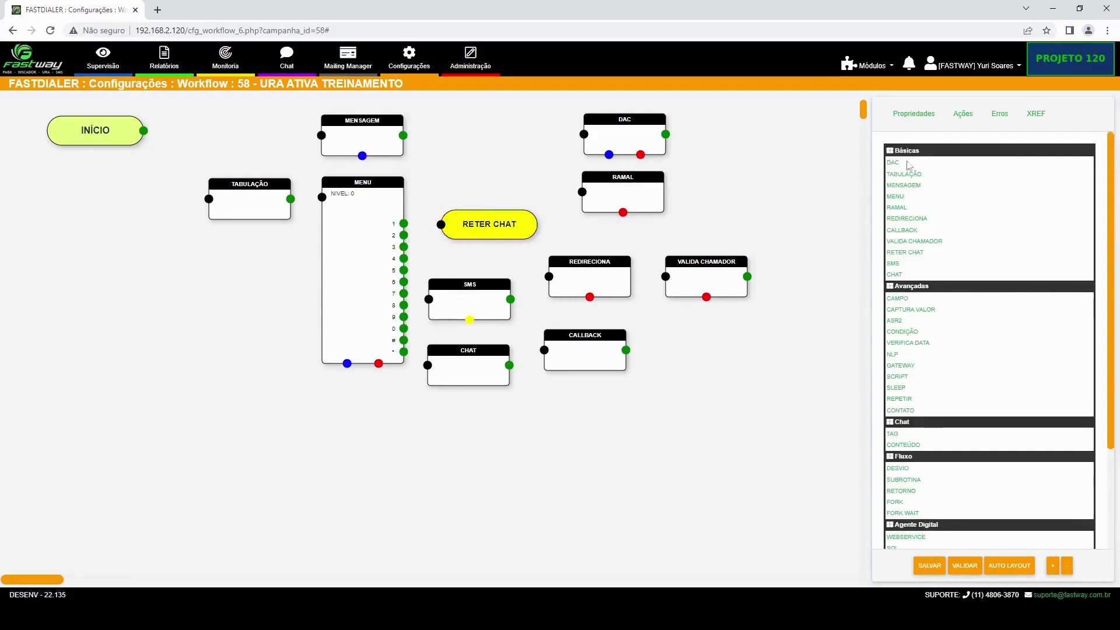
- Clear all the action blocks from the canvas, keeping only INÍCIO
scroll(916, 362, "down", 2)
scroll(936, 343, "up", 2)
left_click_drag(640, 150, 503, 152)
left_click_drag(620, 196, 614, 169)
left_click(822, 306)
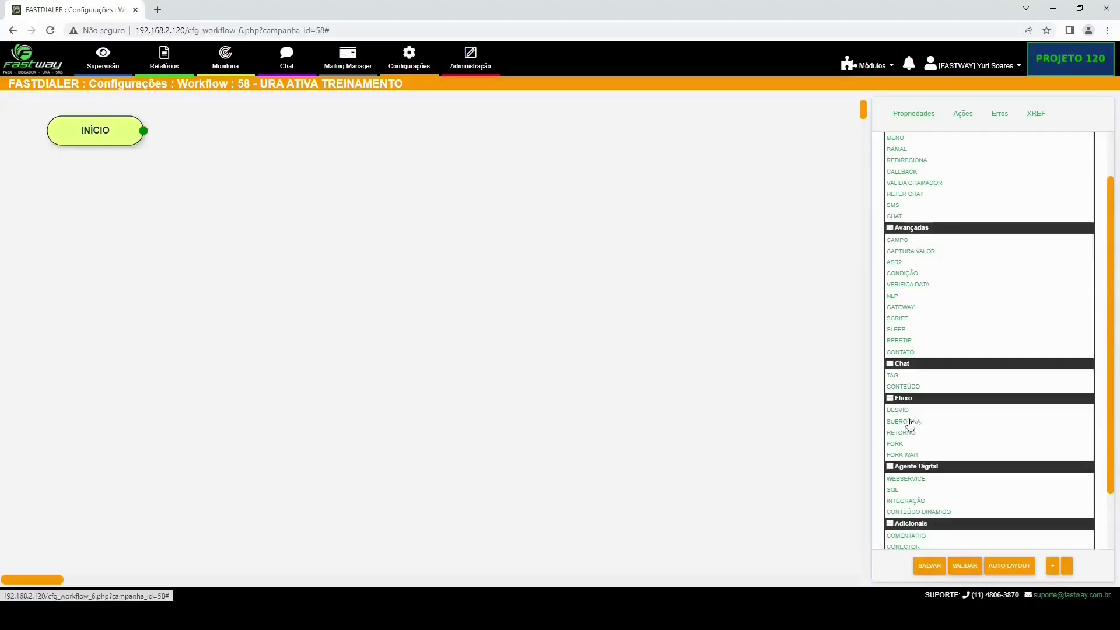
- Add a CAMPO block to the right of INÍCIO and view its Campo and Expressão properties
scroll(910, 424, "up", 1)
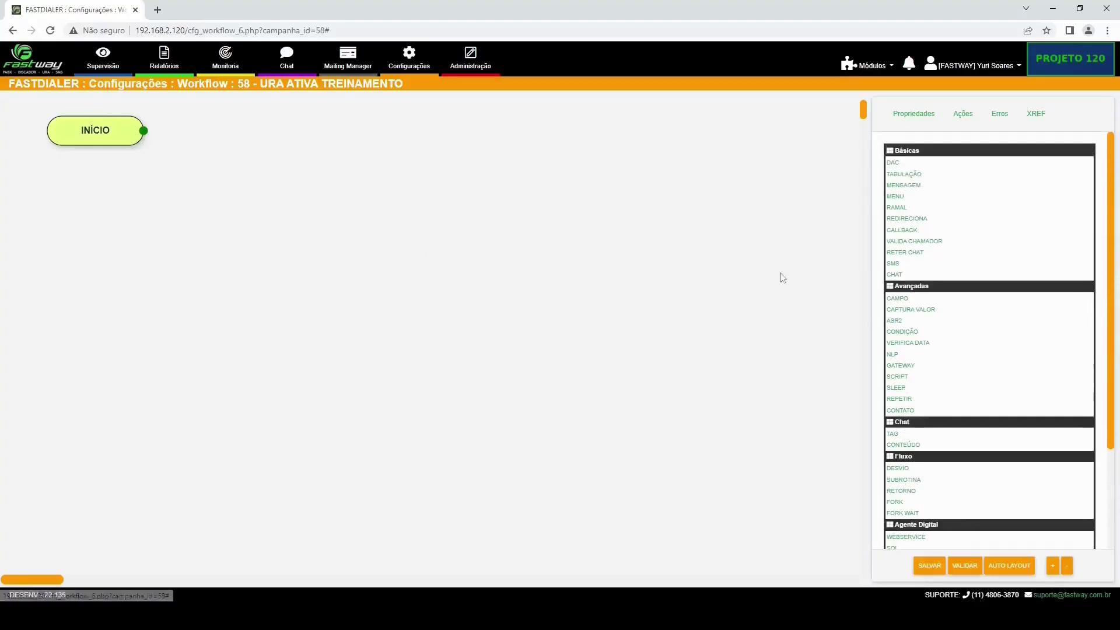
left_click_drag(898, 304, 120, 177)
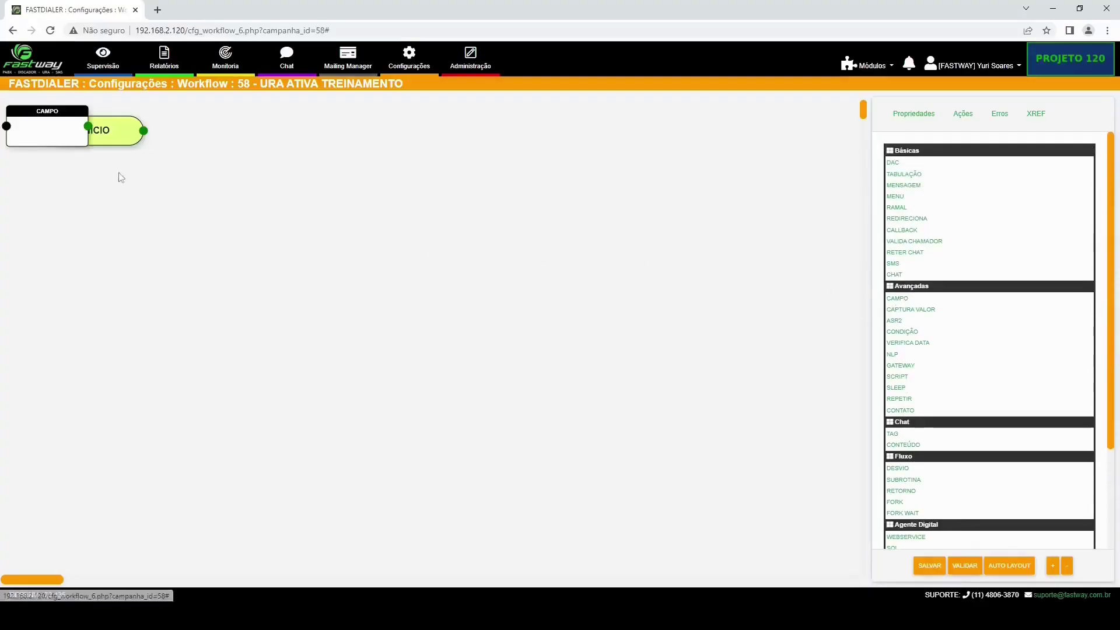
left_click(62, 135)
left_click_drag(62, 134, 241, 139)
left_click(929, 313)
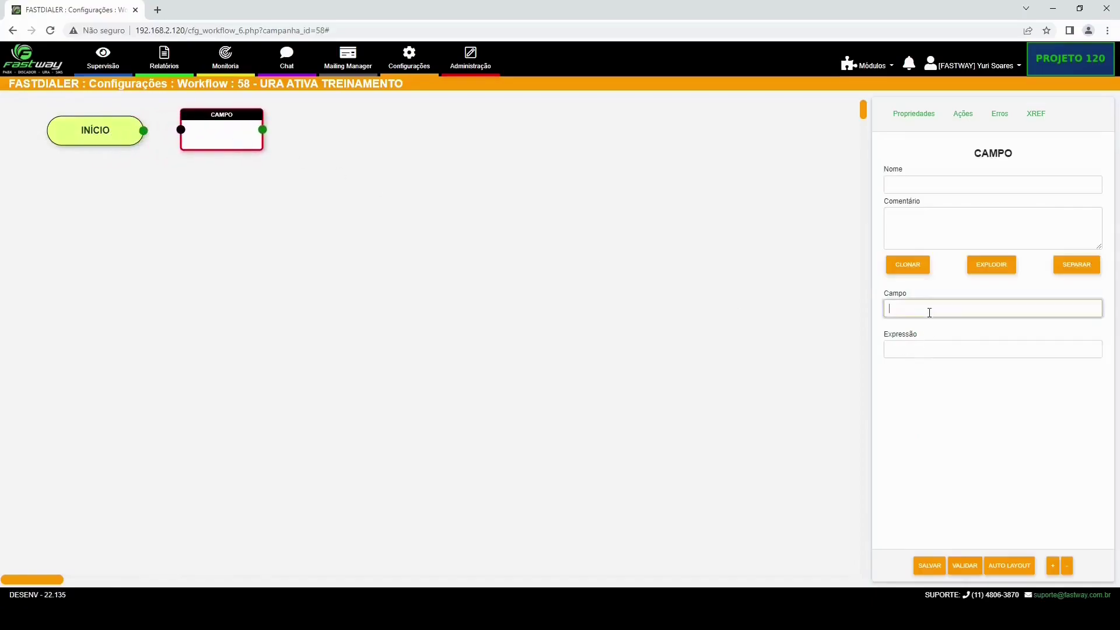
left_click(679, 343)
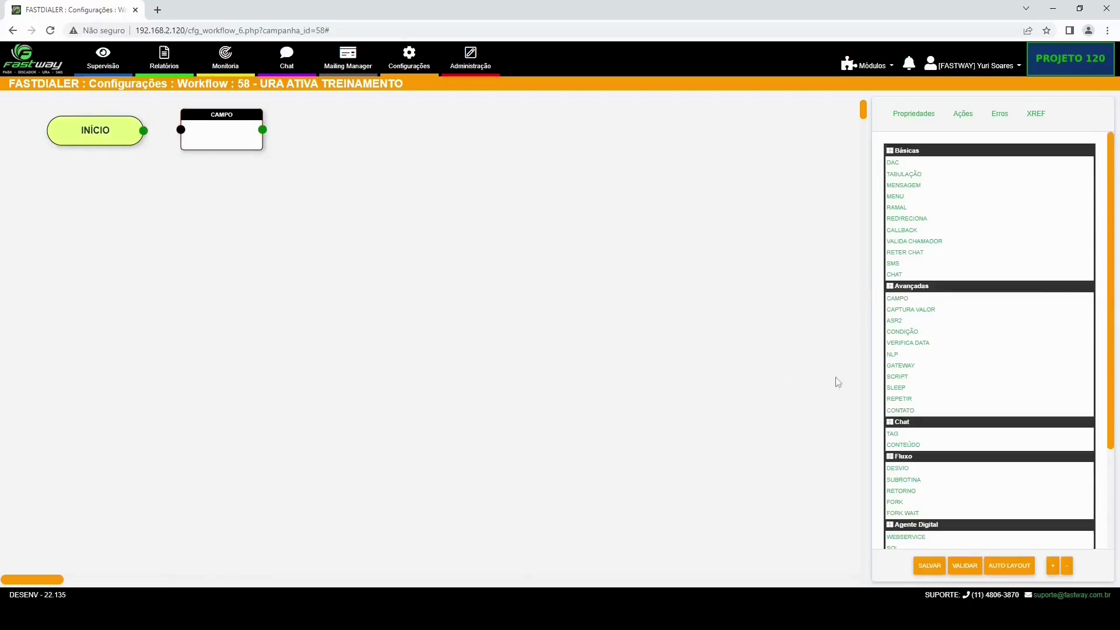
- Add a CAPTURA VALOR block below the CAMPO block and view its Validação and Mensagem Tentativa 1 options
left_click(901, 311)
left_click_drag(62, 139, 237, 199)
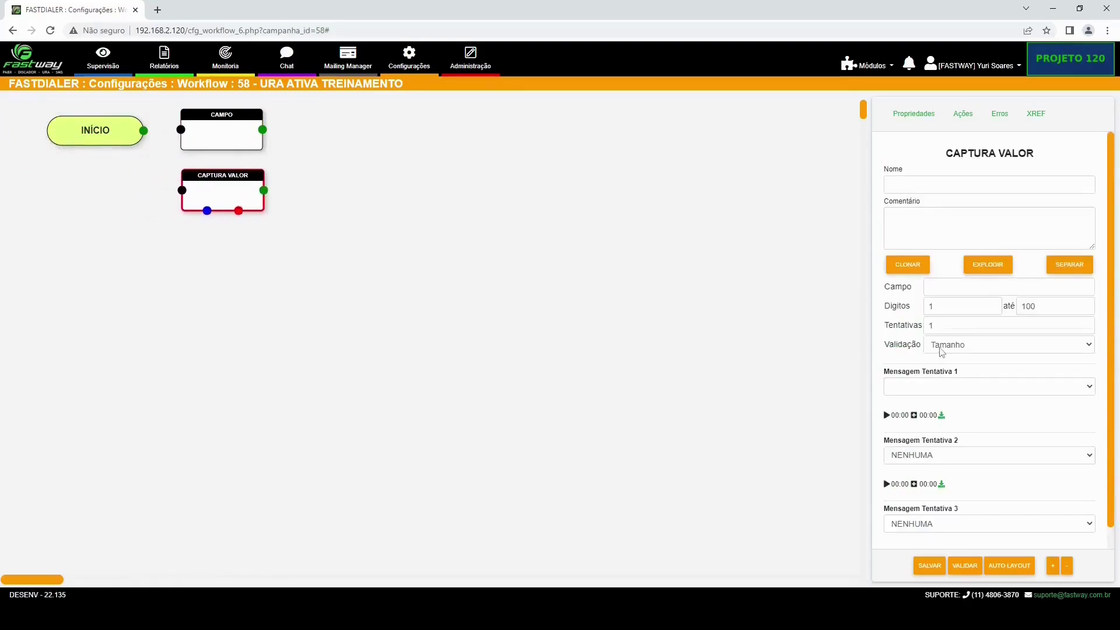
left_click(941, 349)
left_click(936, 349)
left_click(940, 349)
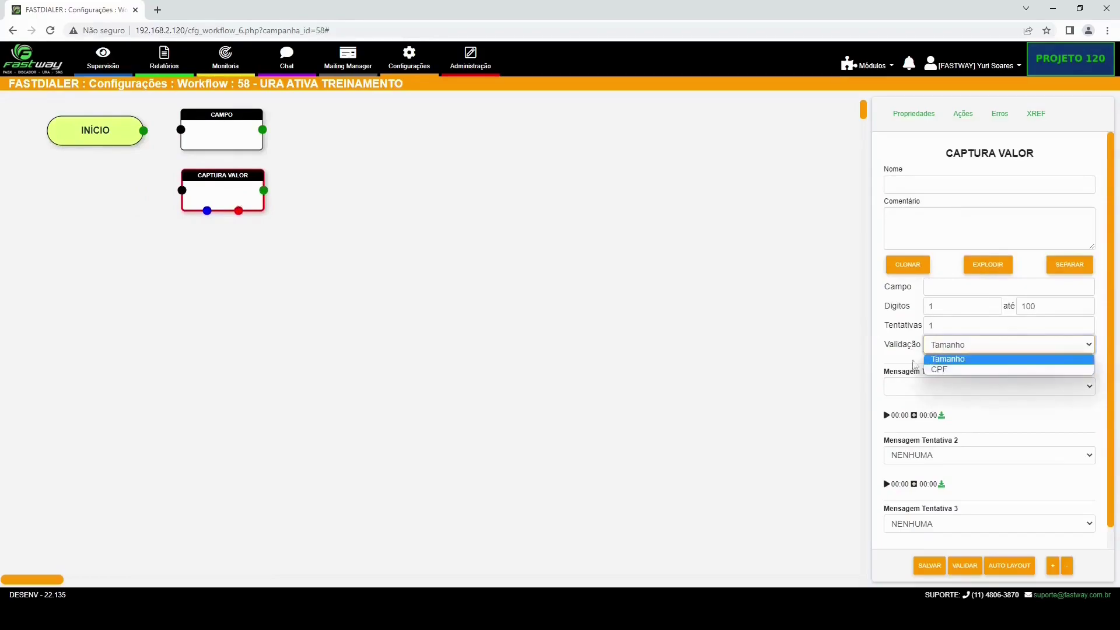
left_click(899, 362)
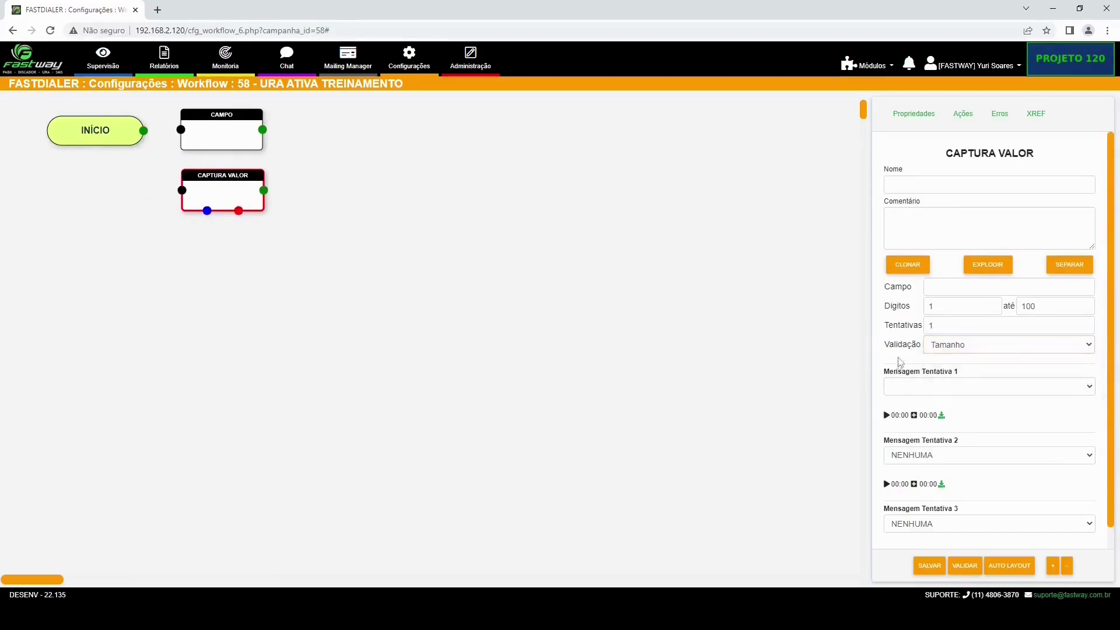
left_click(896, 390)
left_click(898, 363)
left_click(234, 140)
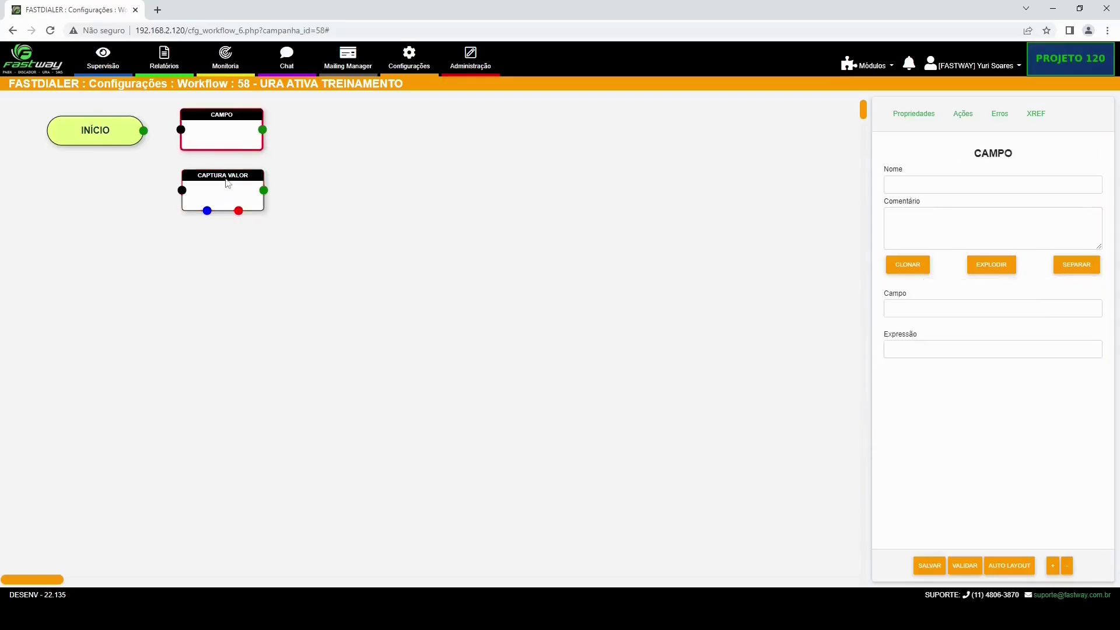
left_click(535, 320)
- Add an ASR2 block below the CAPTURA VALOR block and show its properties
left_click(894, 321)
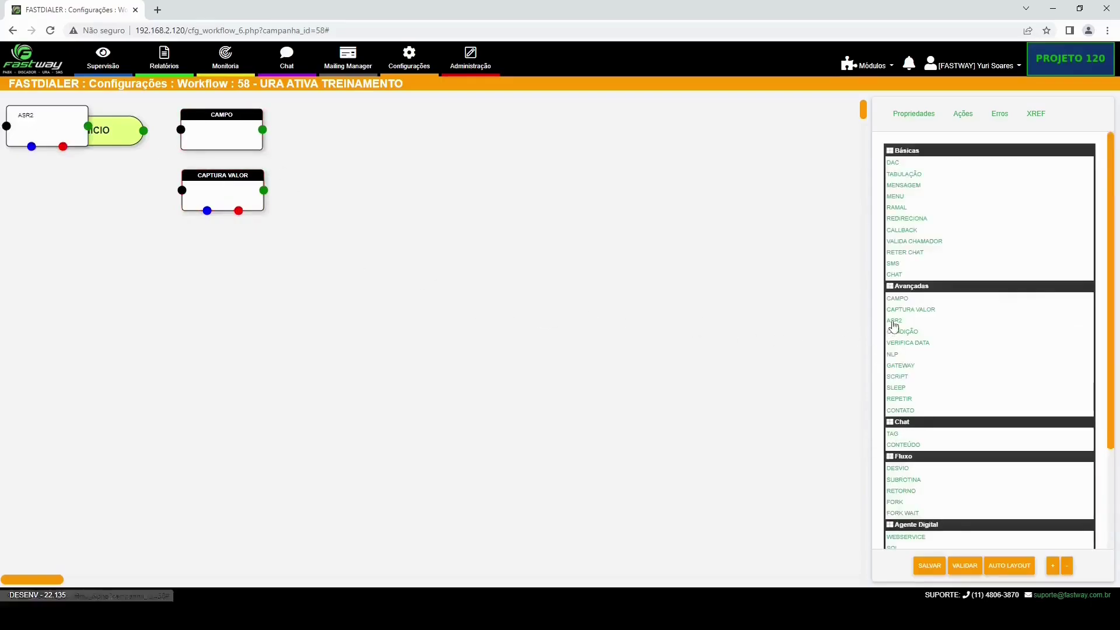
left_click(60, 141)
left_click_drag(60, 141, 229, 248)
right_click(229, 248)
left_click(225, 251)
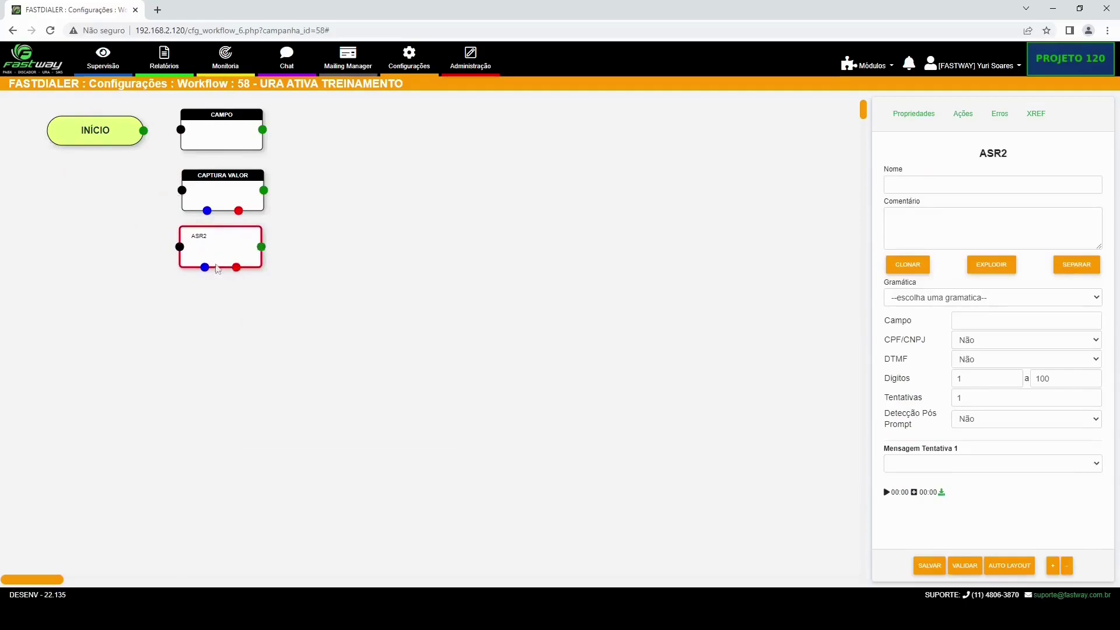
- Set the ASR2 block's Gramática to CPF_CNPJ and point out its empty Campo entry
left_click(887, 298)
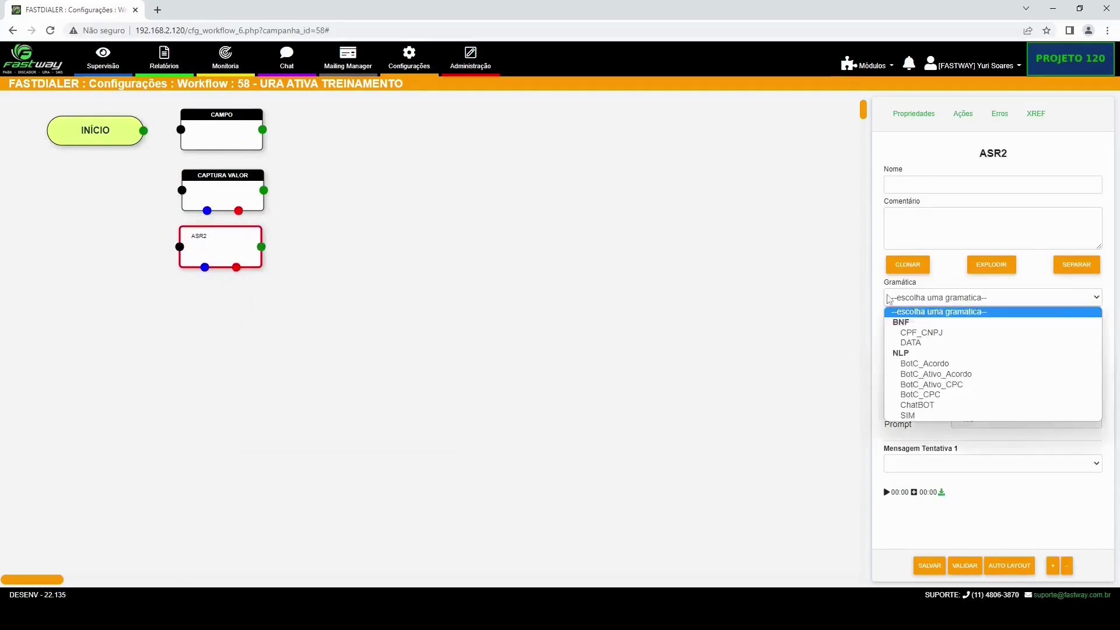
left_click(914, 344)
left_click(1018, 309)
left_click(953, 328)
left_click(970, 322)
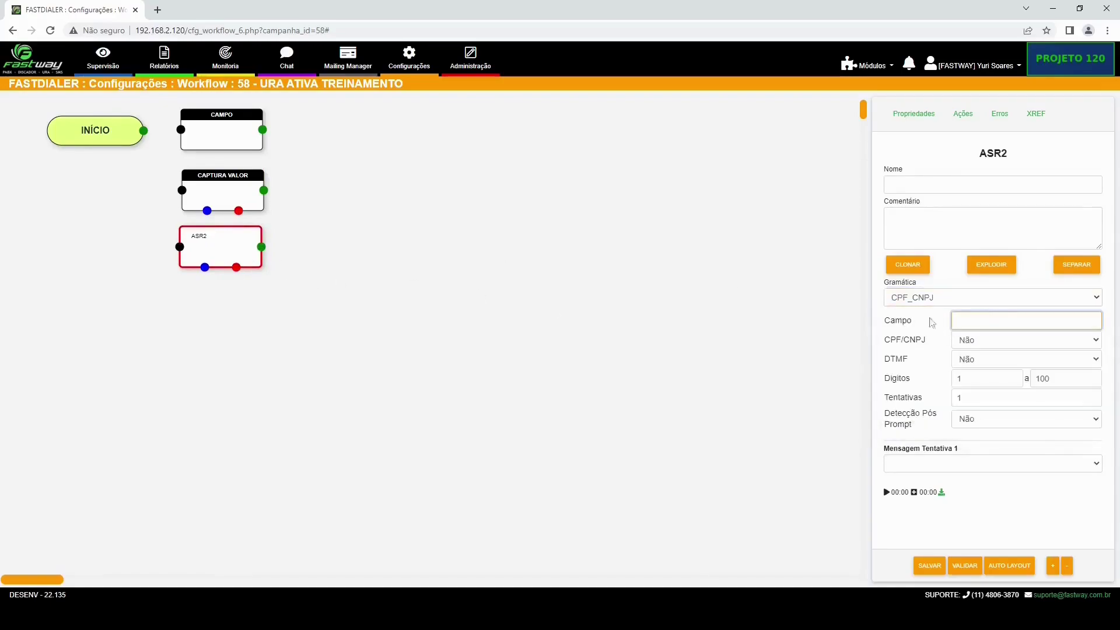
left_click(579, 326)
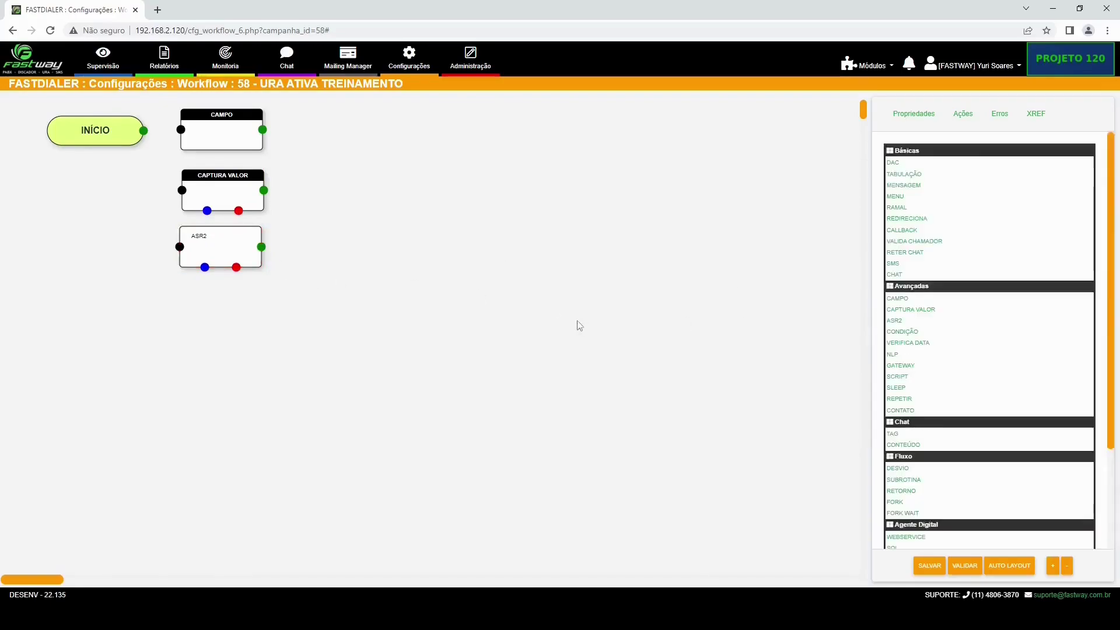
- Add a CONDIÇÃO block below the ASR2 block and show its Condição property
left_click(902, 331)
left_click_drag(57, 147, 225, 319)
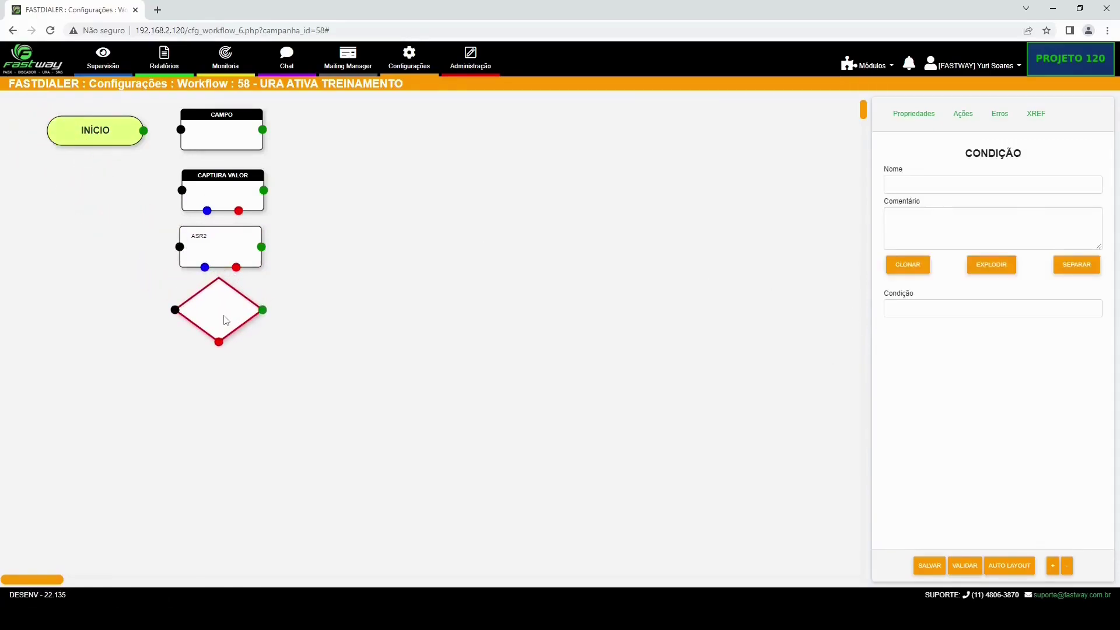
left_click(894, 312)
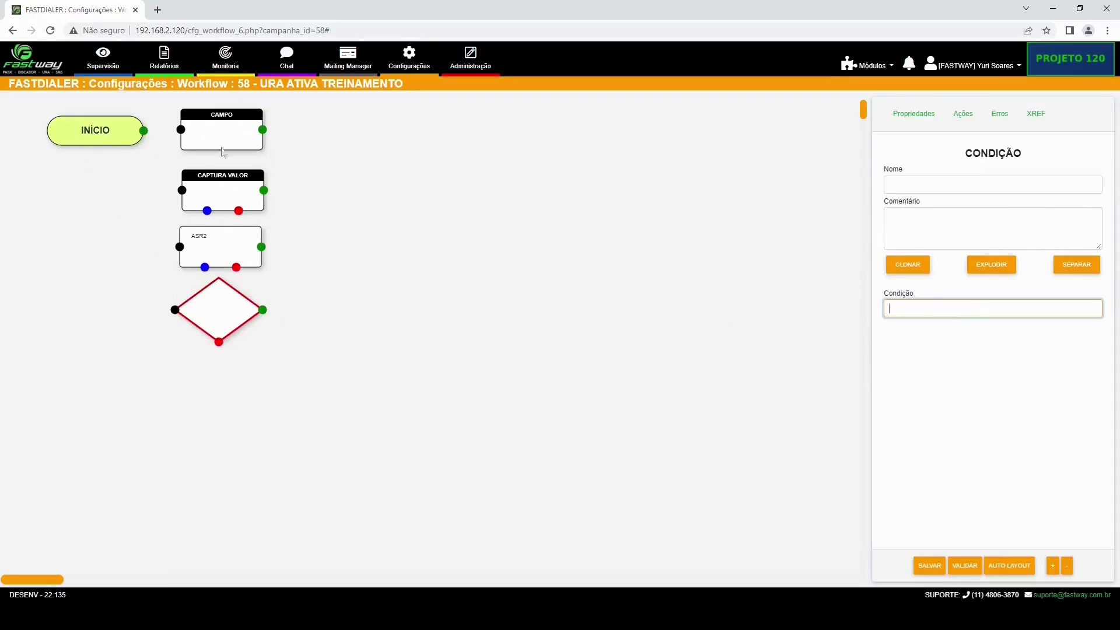
left_click(464, 406)
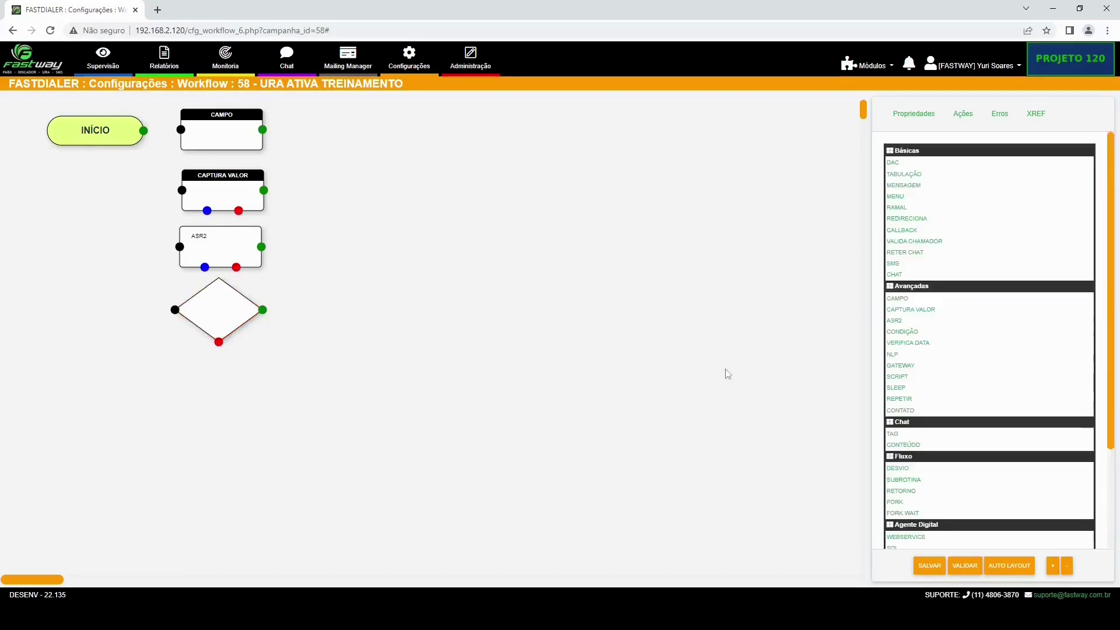
- Add a VERIFICA DATA block below the CONDIÇÃO block and view its hour, weekday, day and month settings without changing them
left_click(911, 344)
left_click_drag(52, 154, 221, 411)
left_click(1085, 298)
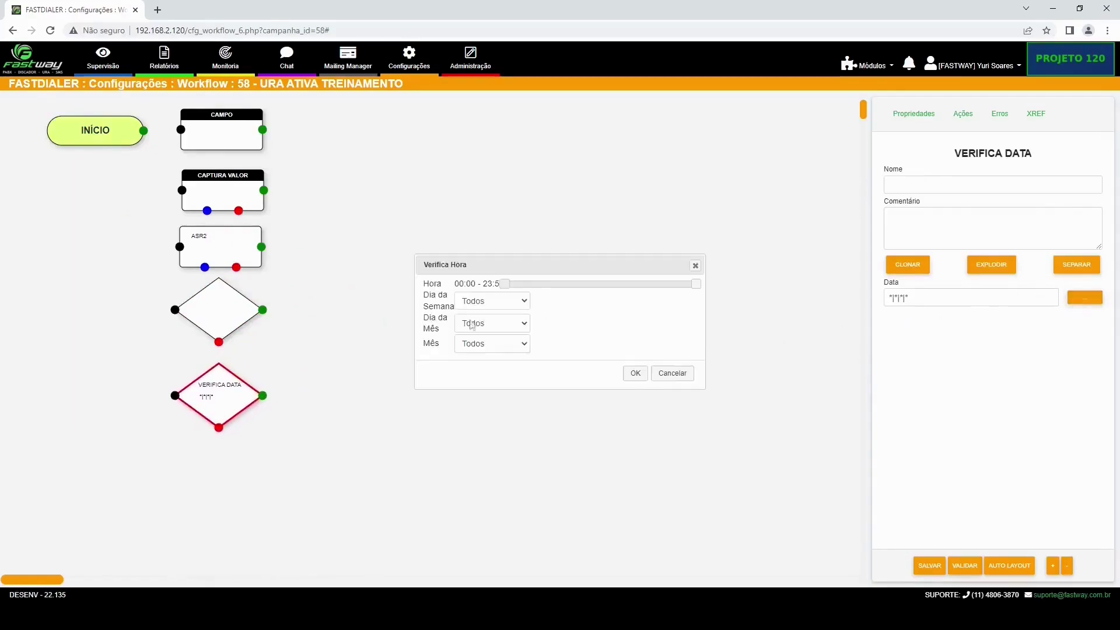
left_click(671, 373)
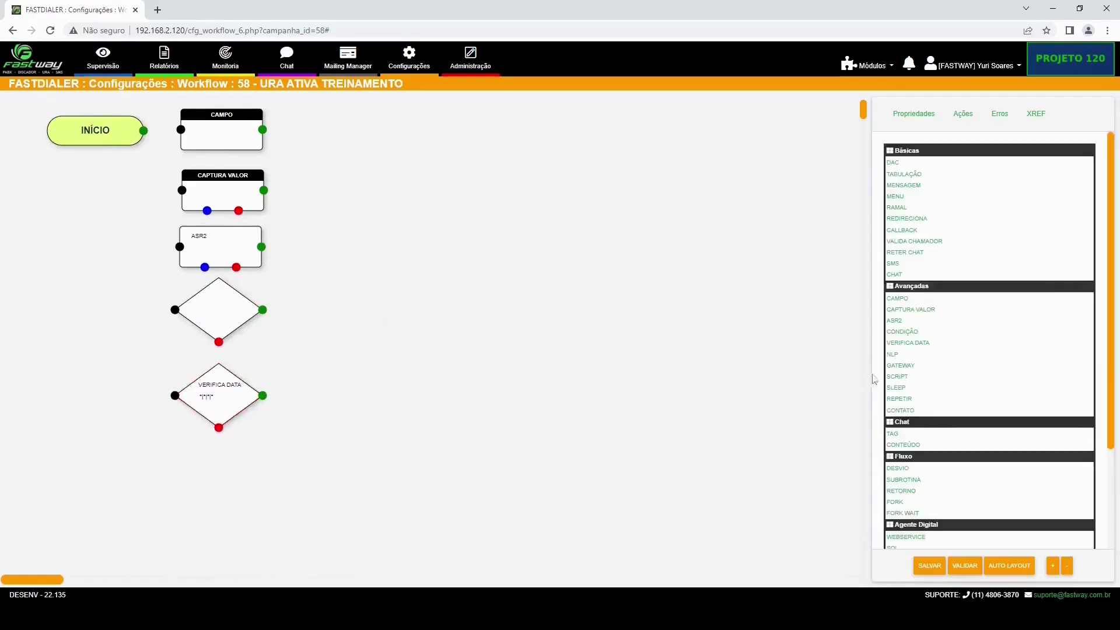
- Add an NLP block below the VERIFICA DATA block and set its Gramatica to SIM
left_click(891, 356)
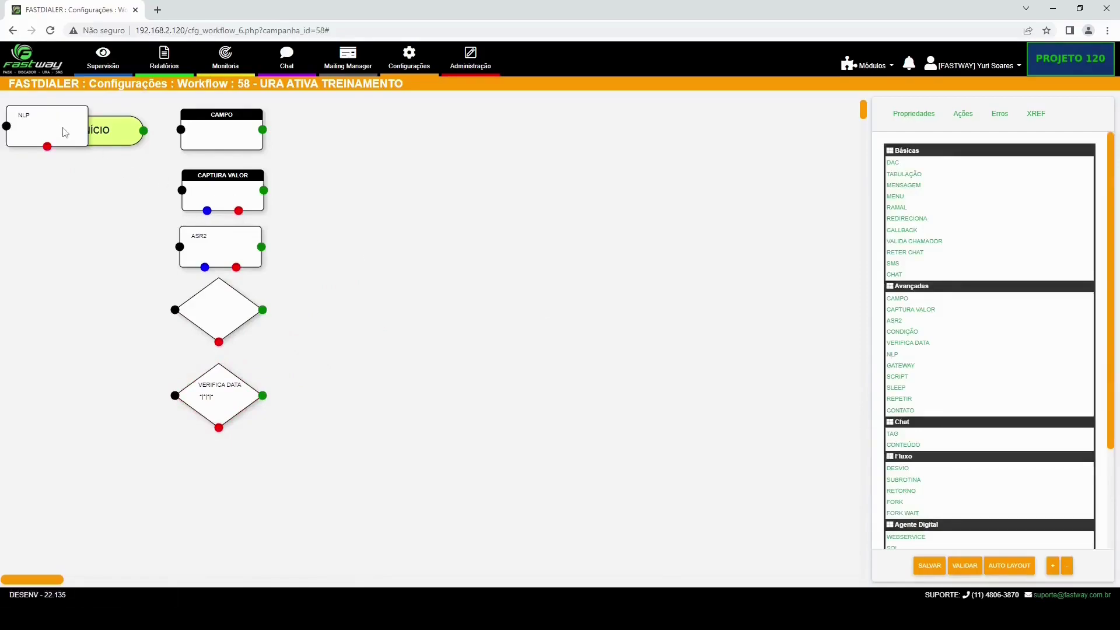
left_click_drag(61, 129, 235, 472)
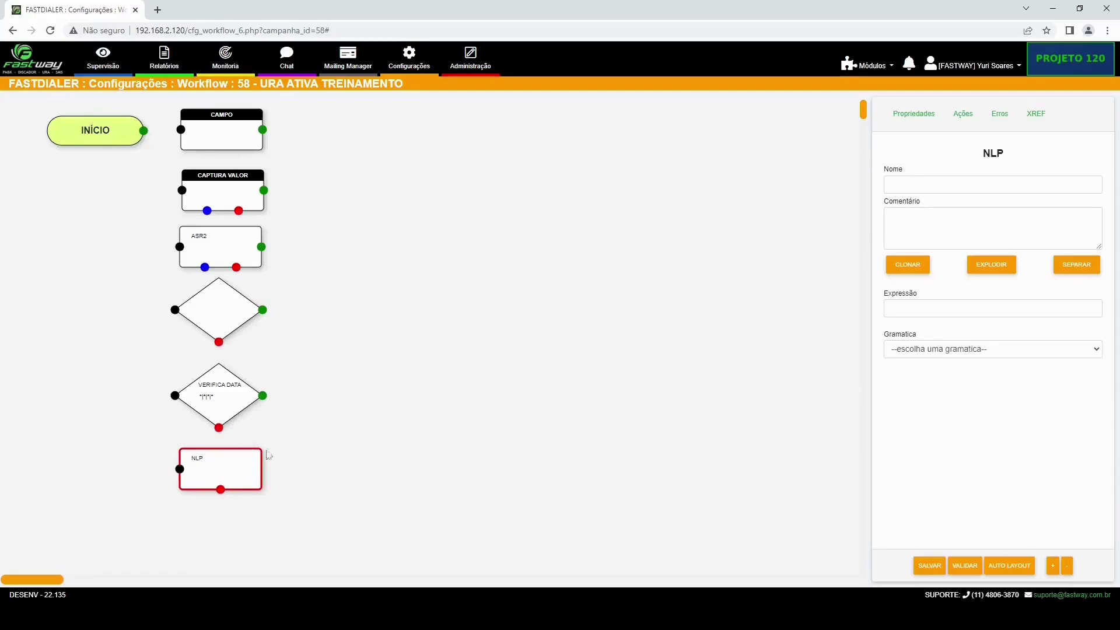
left_click(896, 311)
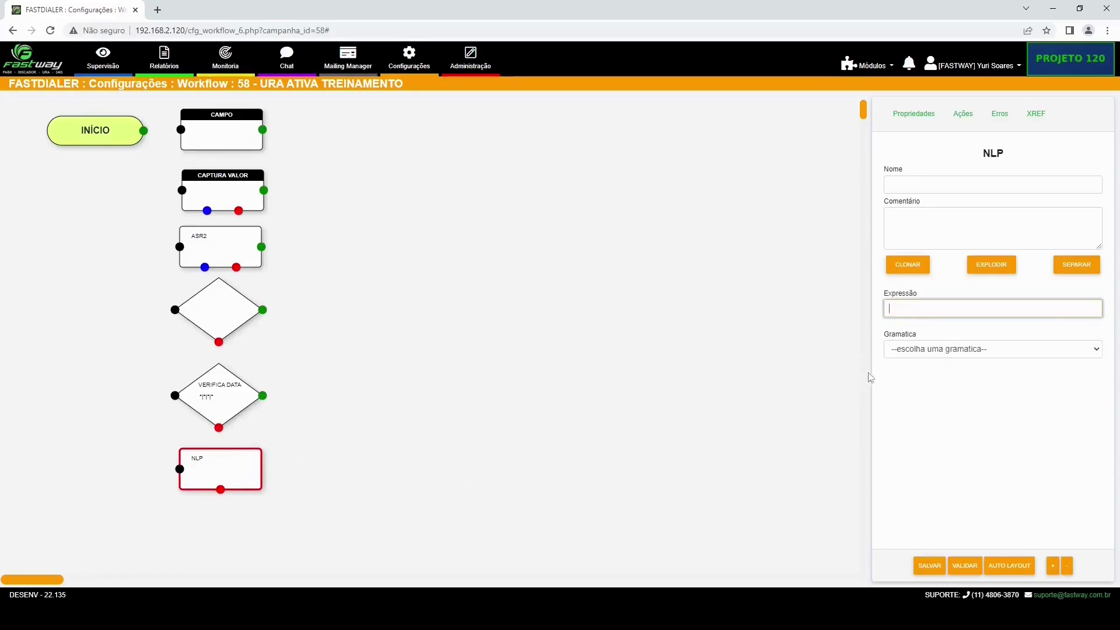
left_click(897, 350)
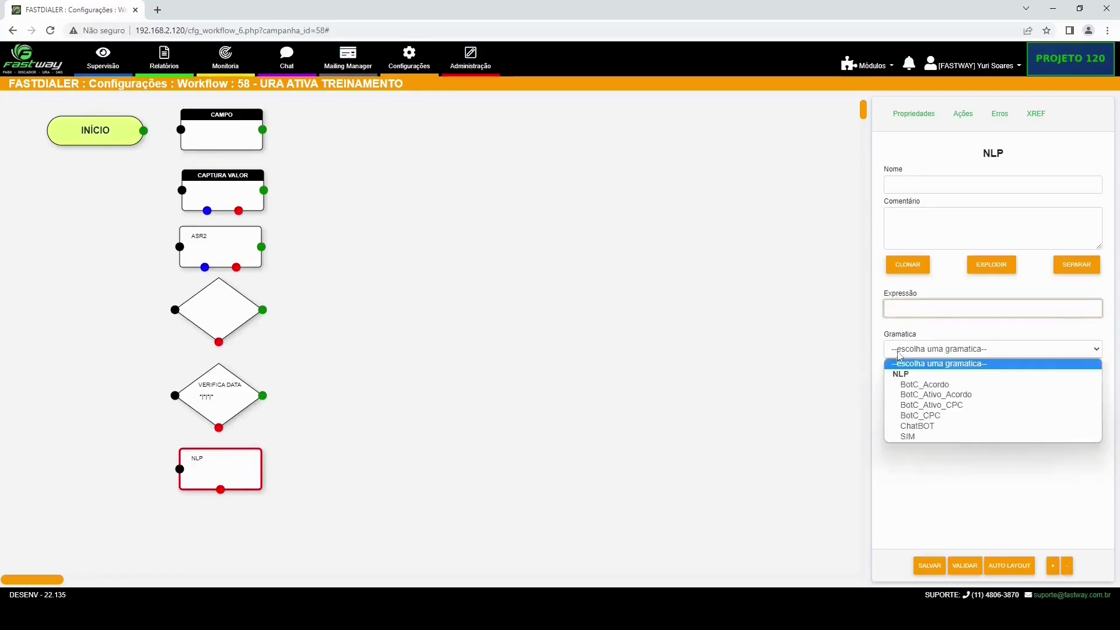
left_click(923, 437)
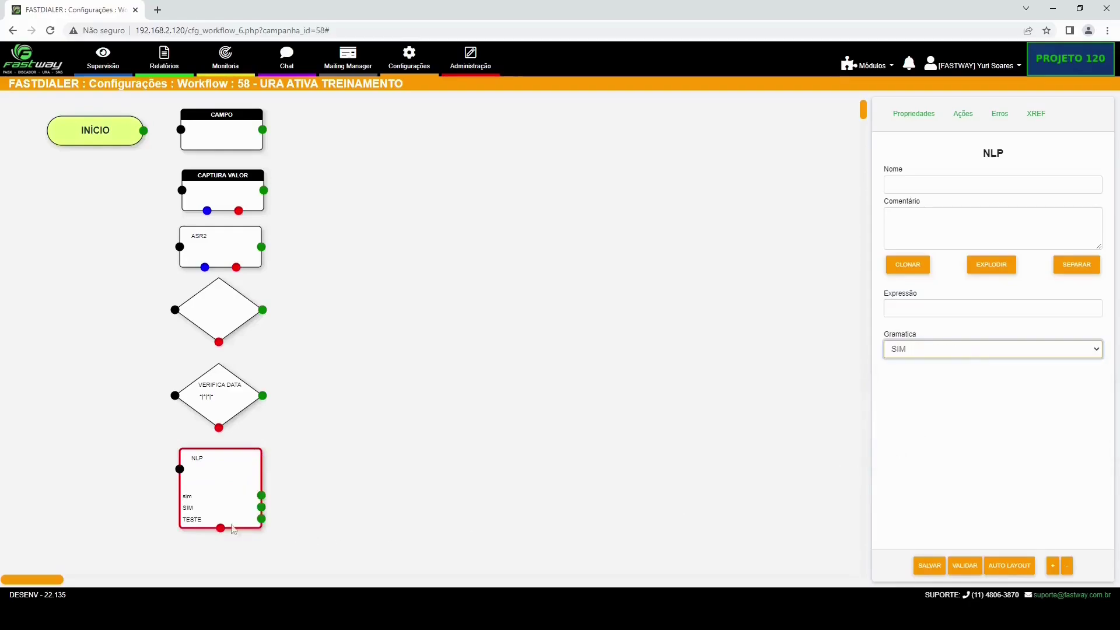
left_click(336, 482)
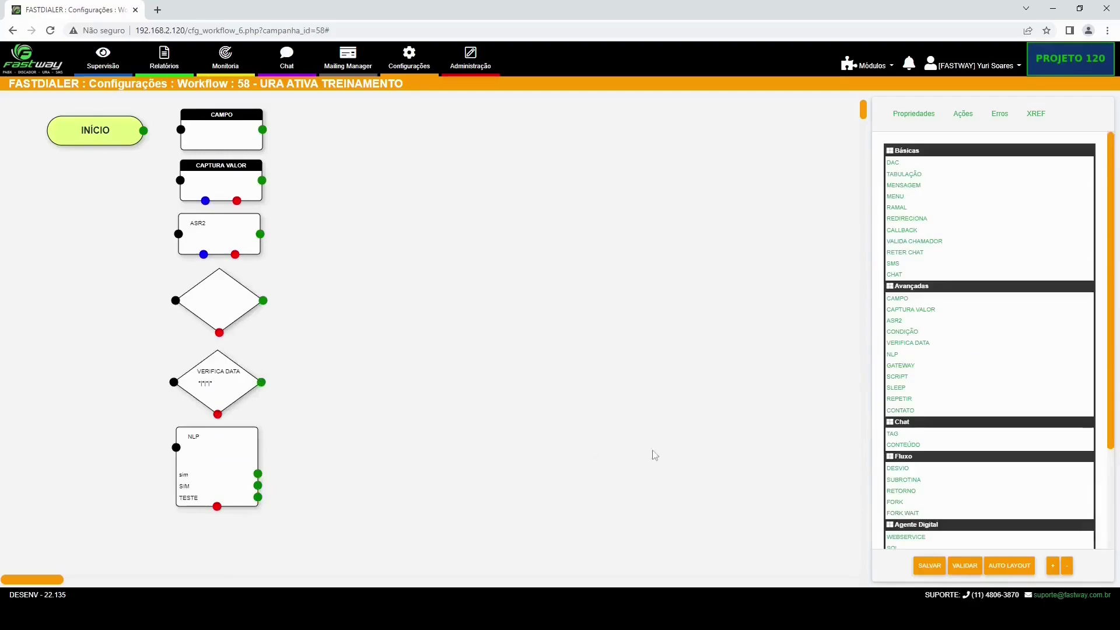
- Add a GATEWAY block to the right of the CAMPO block and show its route and call time properties
left_click(901, 366)
left_click_drag(44, 124, 375, 126)
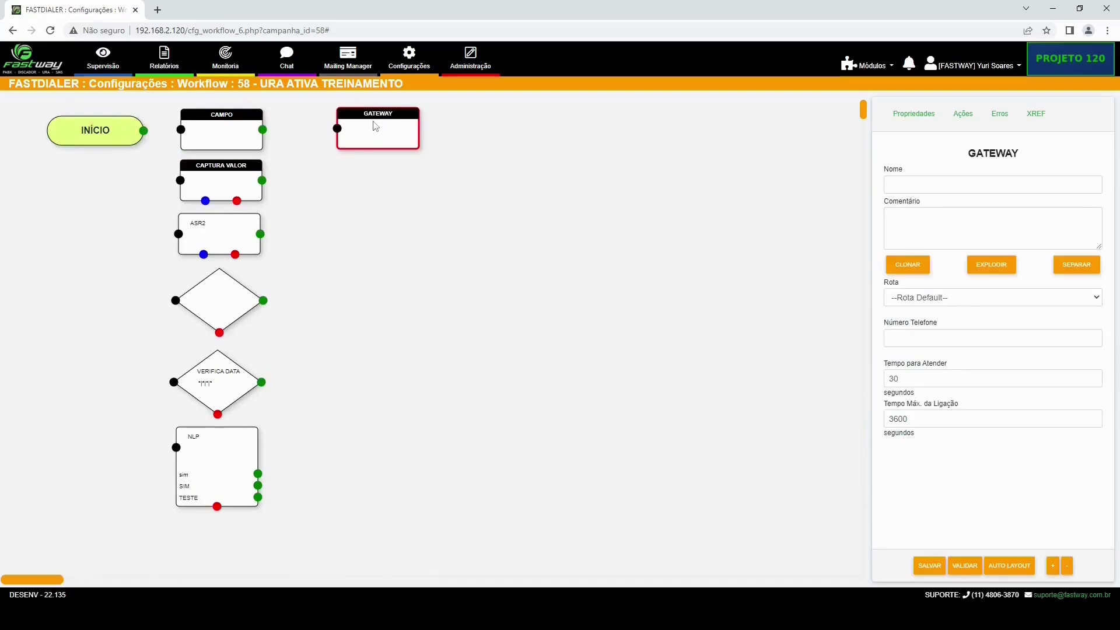
left_click(585, 255)
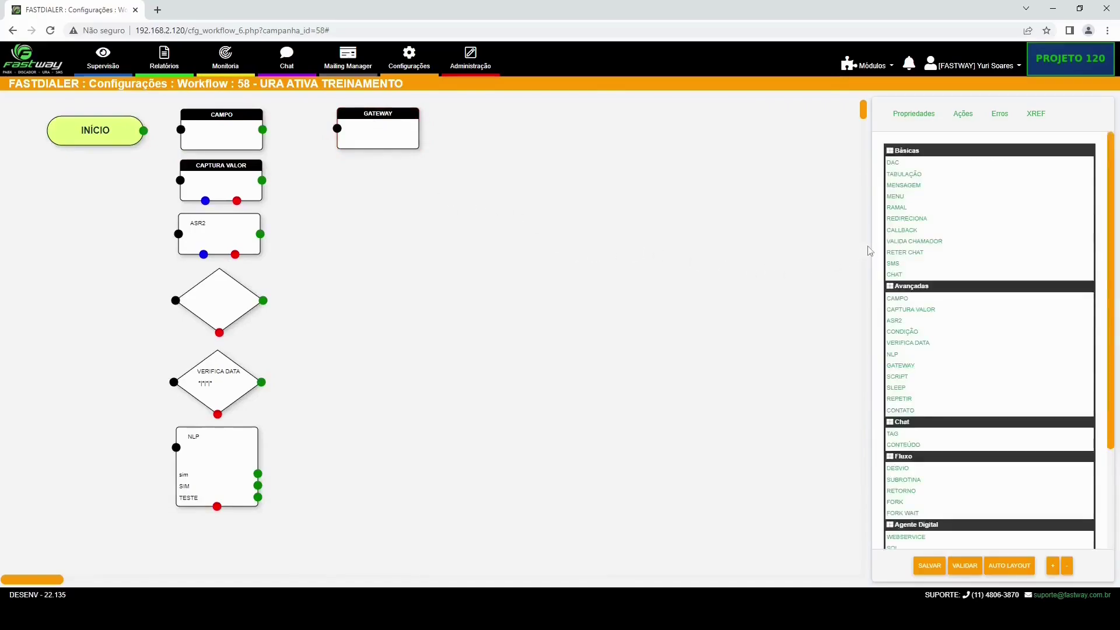
left_click(389, 139)
left_click(402, 175)
left_click(382, 146)
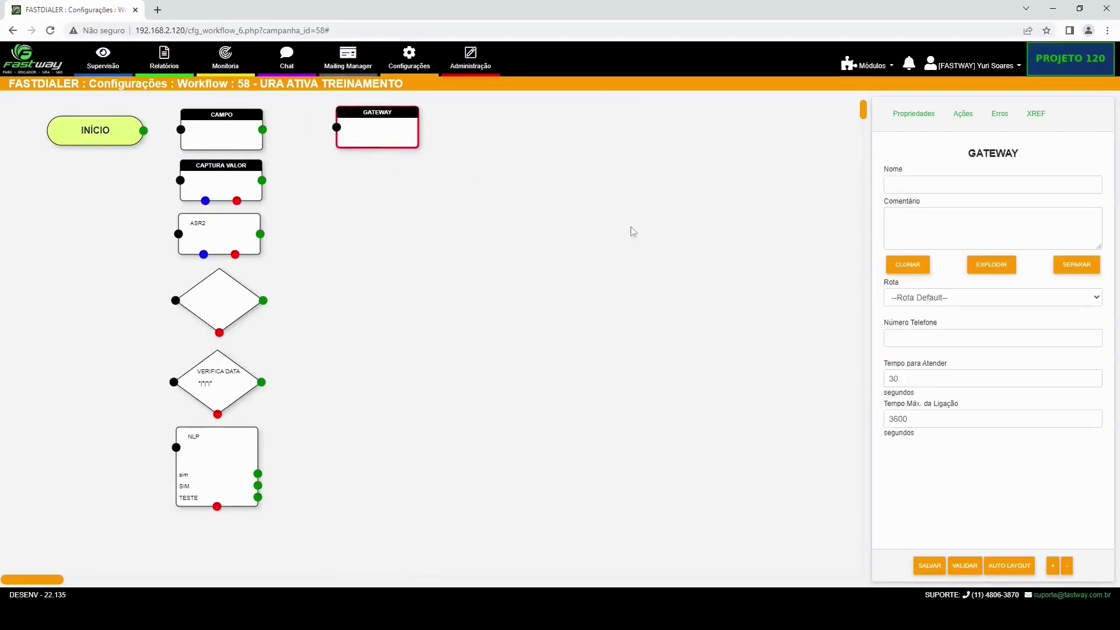
- Show the GATEWAY block's Número Telefone property without entering a number
left_click(932, 342)
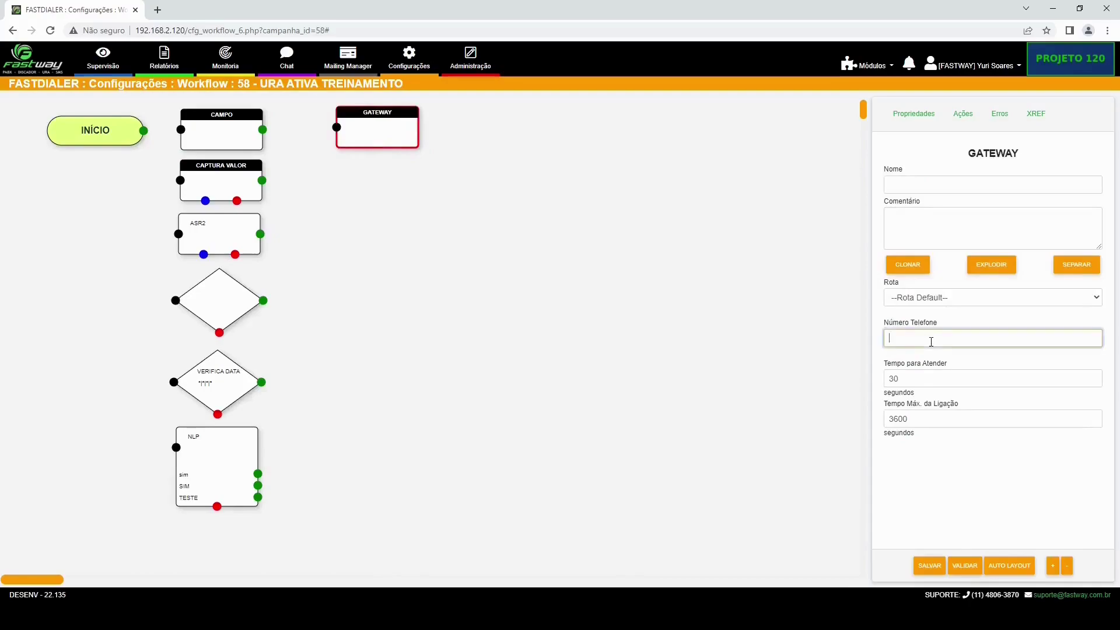
left_click(519, 331)
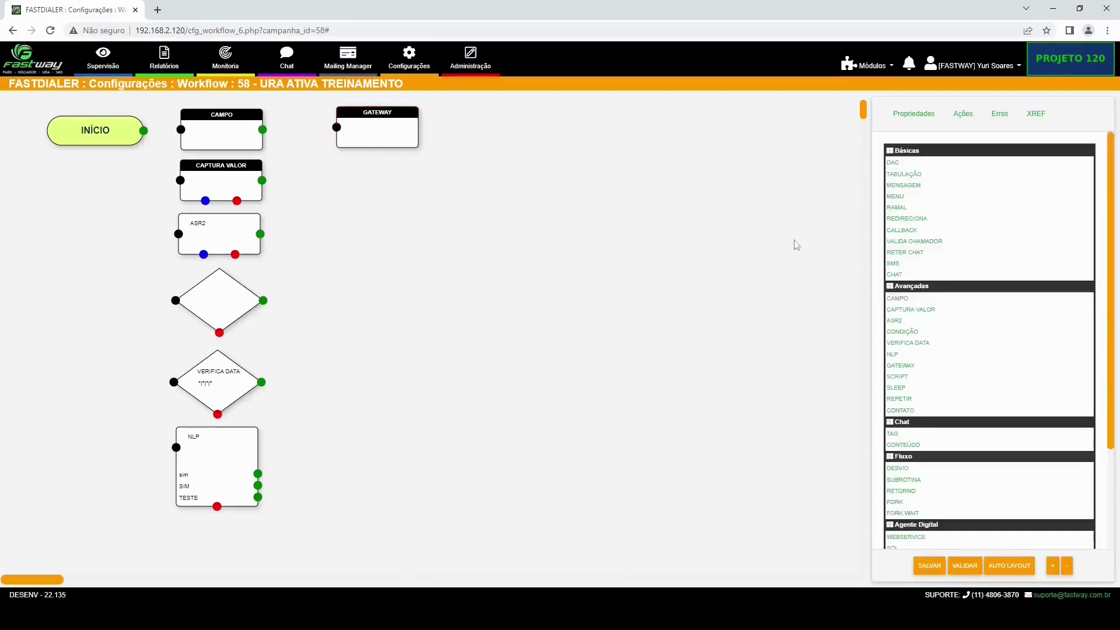
left_click(903, 221)
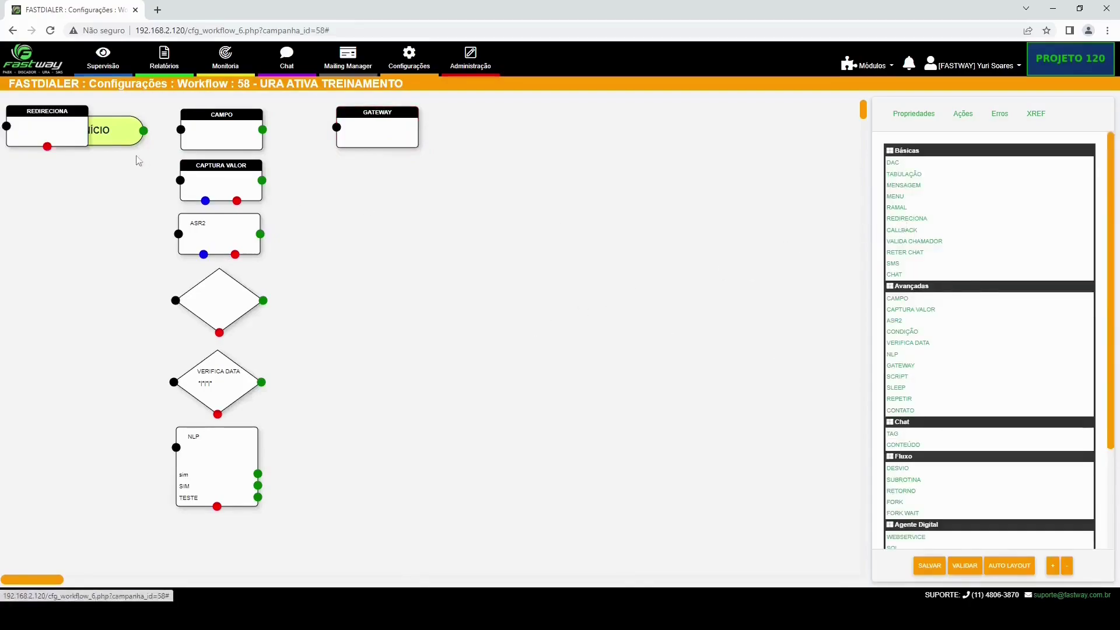
left_click_drag(88, 133, 399, 193)
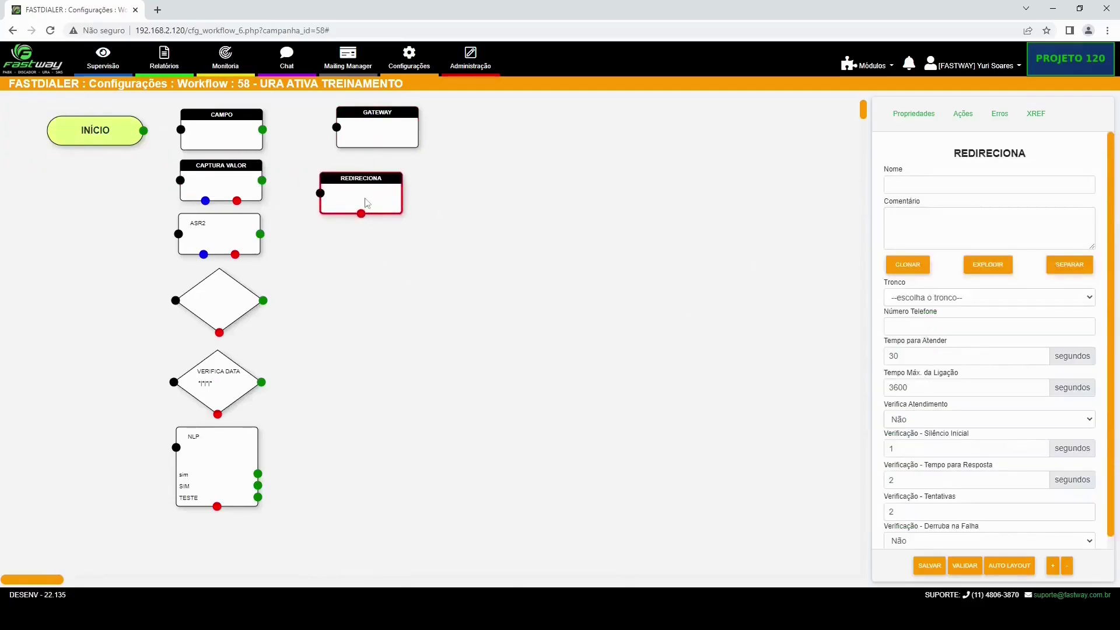
key("Delete")
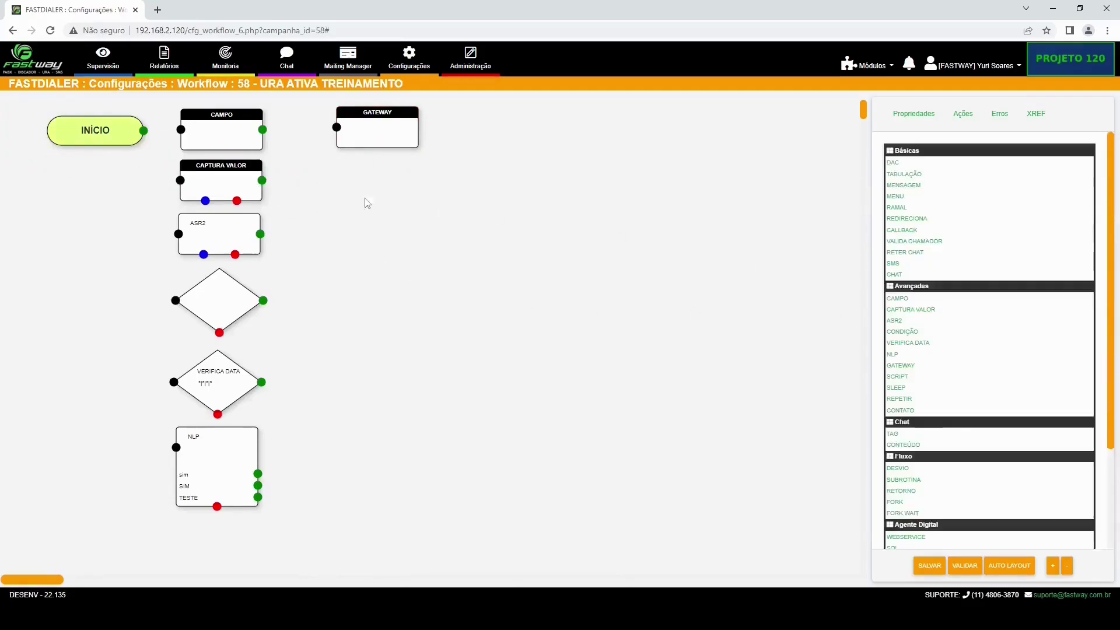
- Add a SCRIPT block below the GATEWAY block, then open its script editor and close it without entering code
left_click(898, 382)
left_click_drag(58, 129, 387, 193)
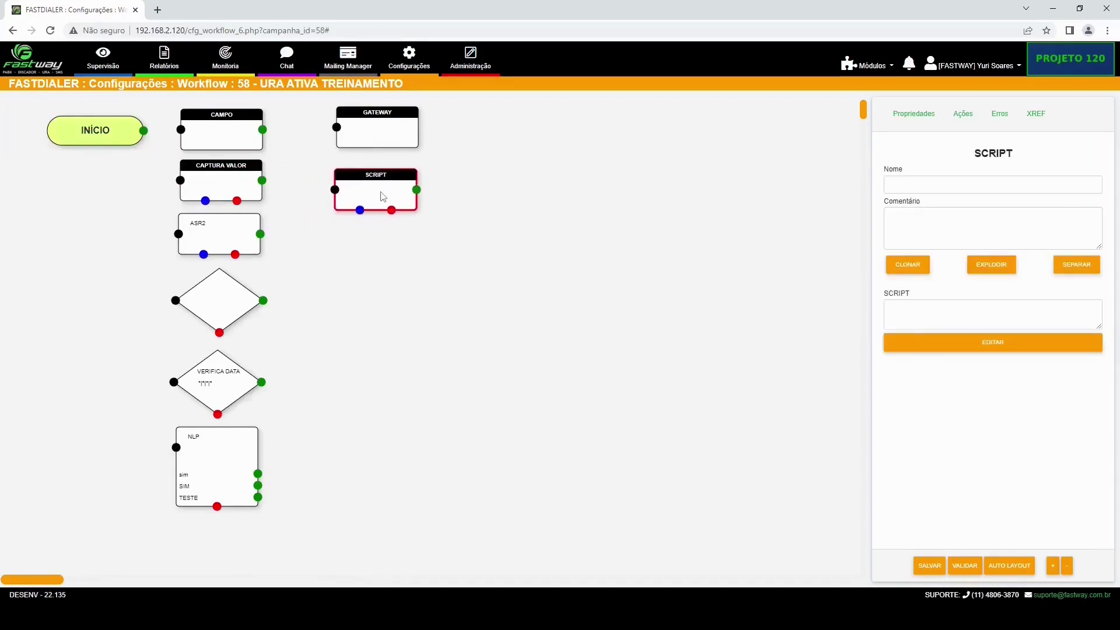
left_click(942, 349)
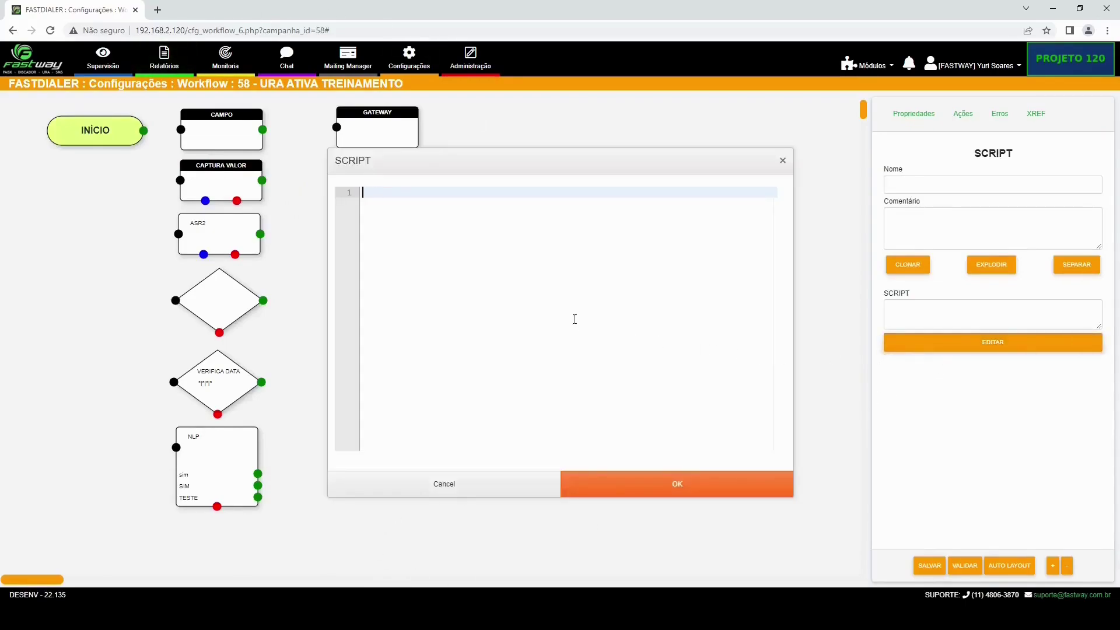
left_click(783, 162)
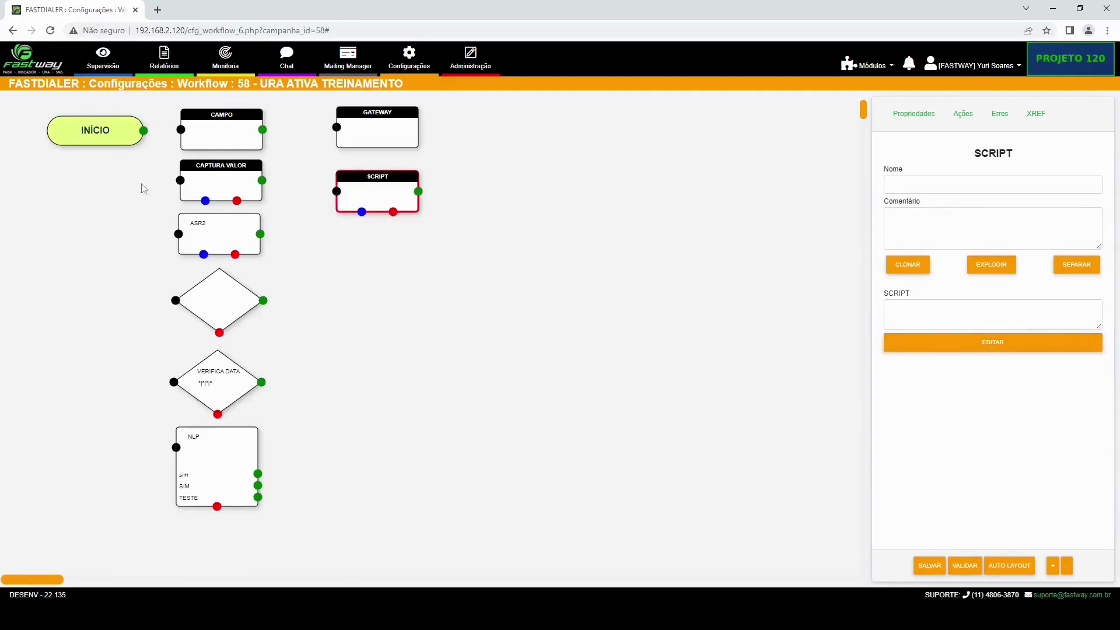
left_click(454, 253)
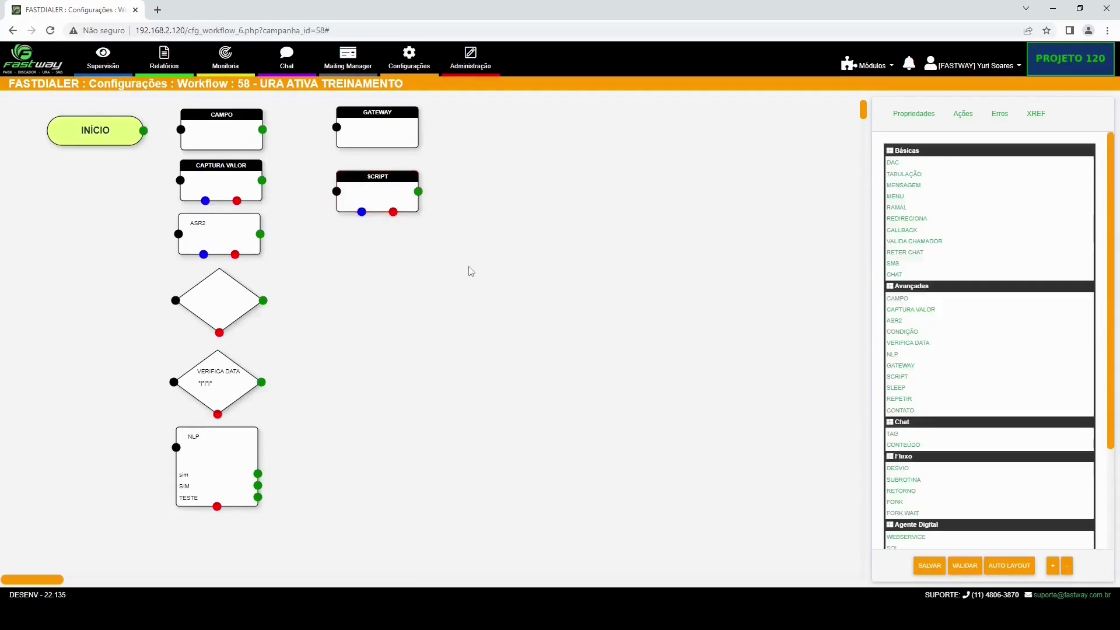
- Add a SLEEP block below the SCRIPT block and a REPETIR block beneath it, leaving their default values
left_click_drag(896, 388, 369, 261)
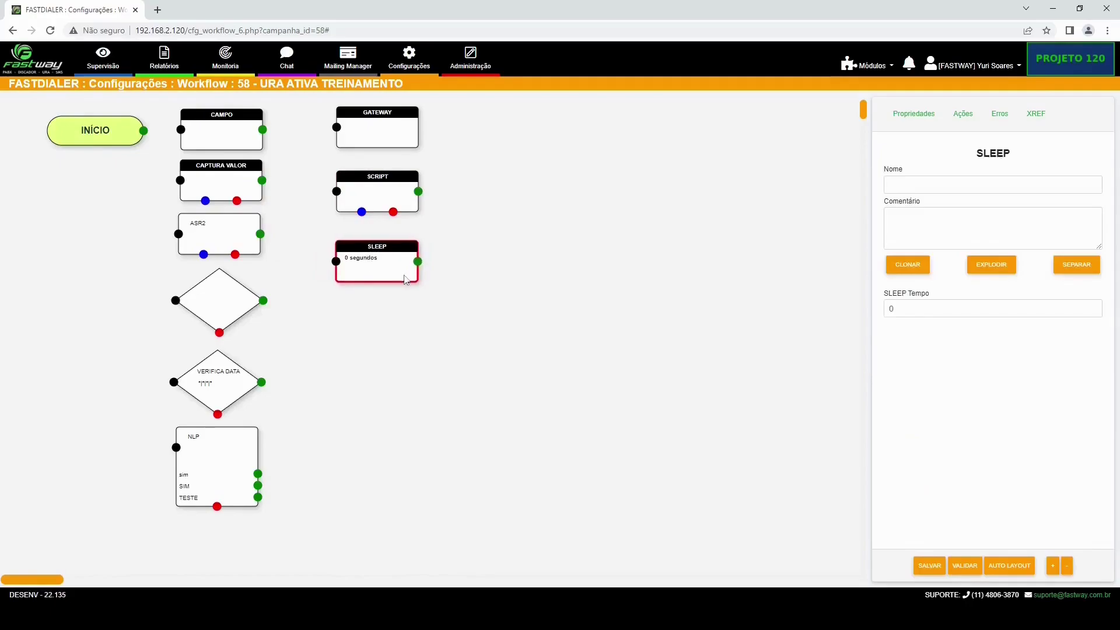
left_click(595, 322)
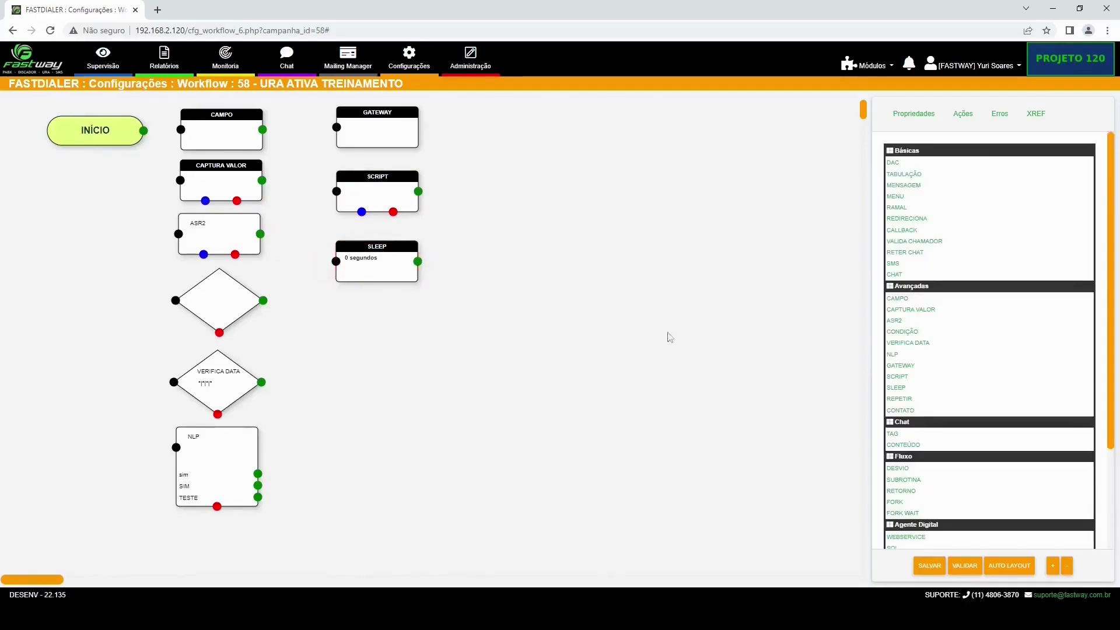
left_click_drag(893, 399, 393, 328)
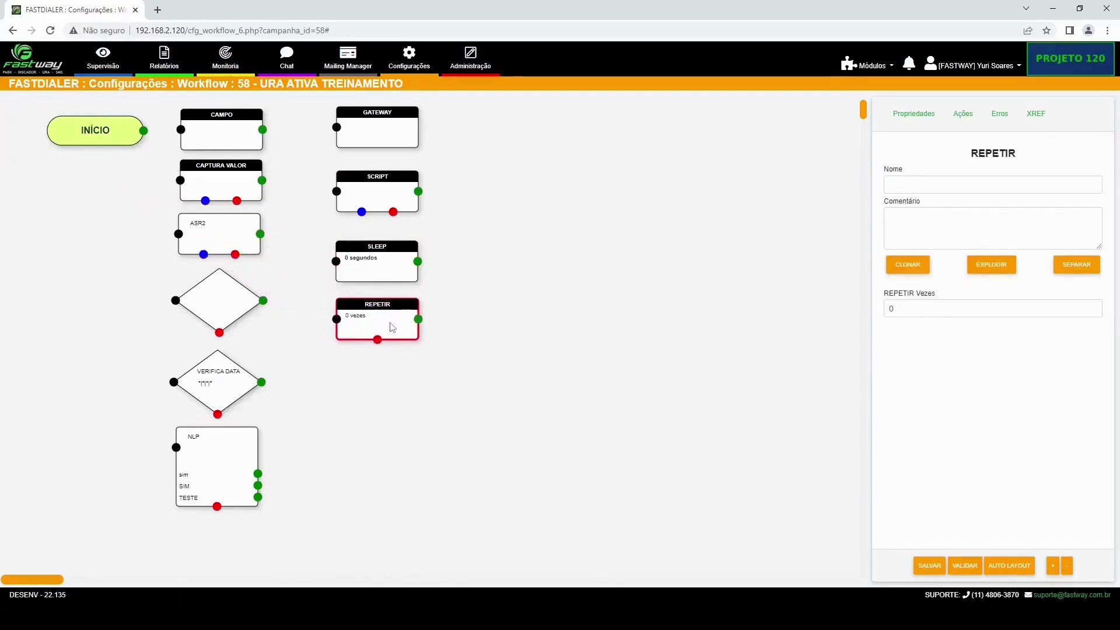
left_click(913, 307)
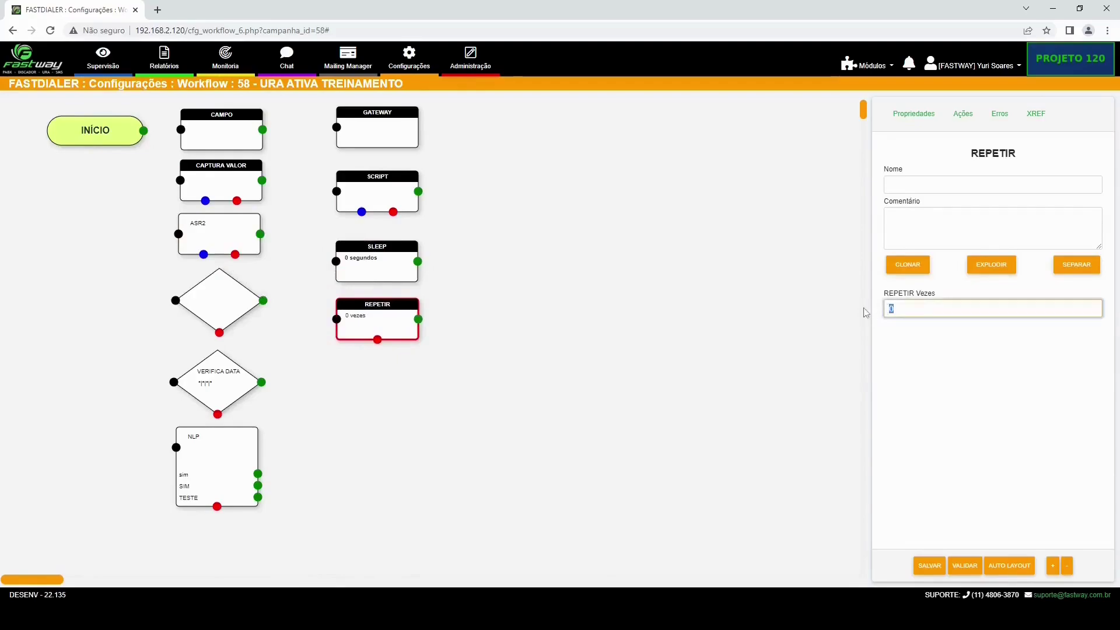
left_click(842, 324)
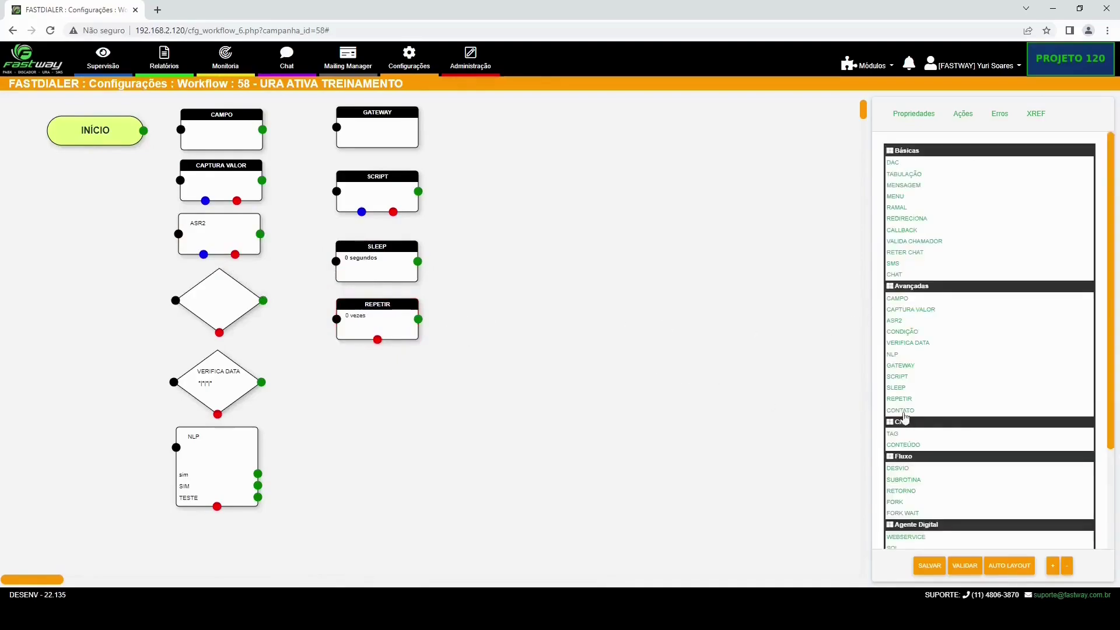
- Add a CONTATO block below the REPETIR block and show its Campo and Expressão properties
left_click_drag(900, 410, 361, 388)
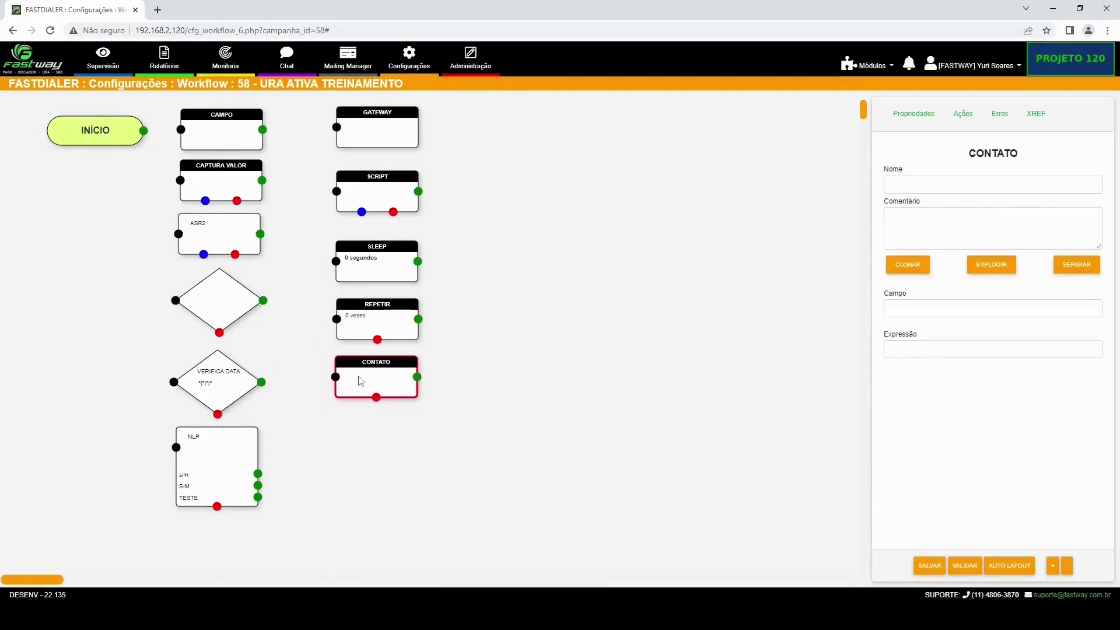
left_click(463, 388)
left_click(387, 390)
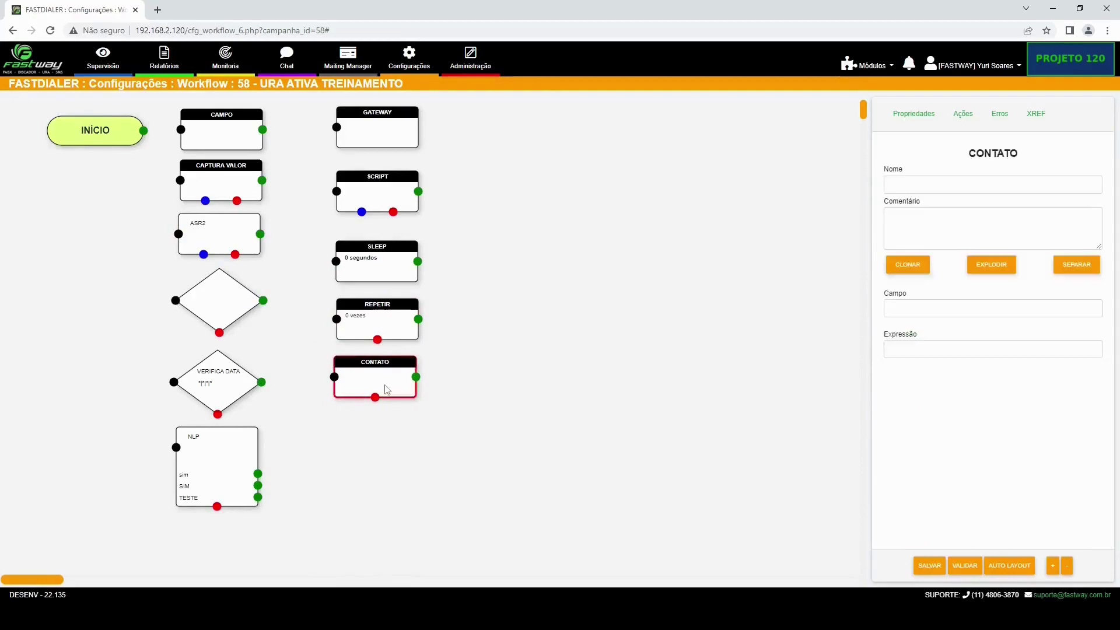
left_click_drag(387, 389, 390, 394)
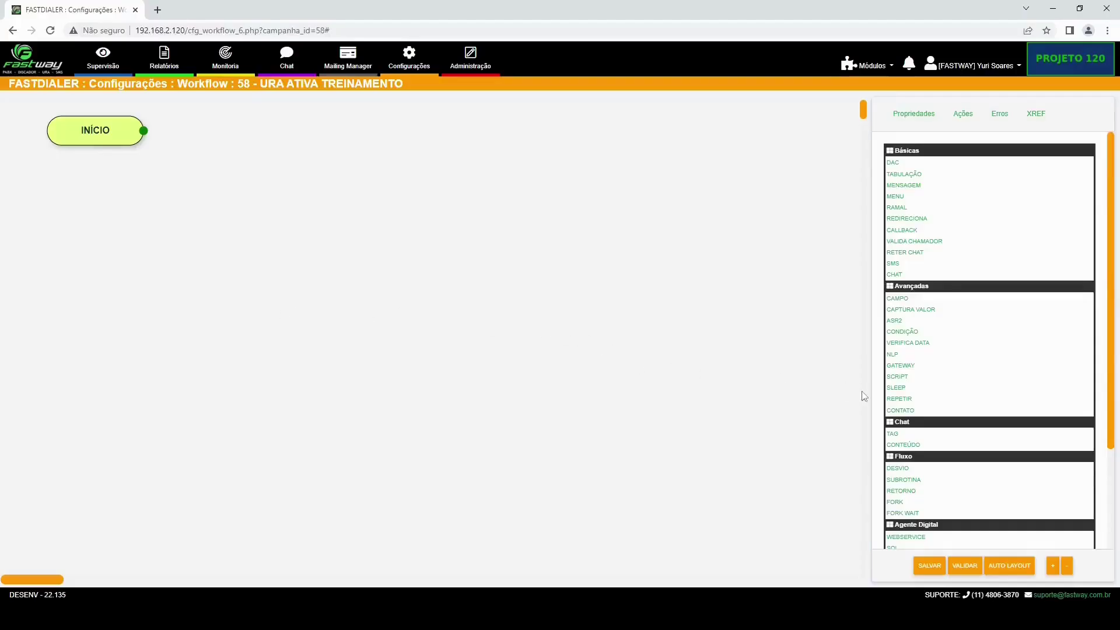
- Add a TAG block from the Chat actions to the right of the INÍCIO block and show its Tag property
left_click(893, 433)
left_click(36, 143)
left_click_drag(36, 143, 210, 148)
right_click(210, 148)
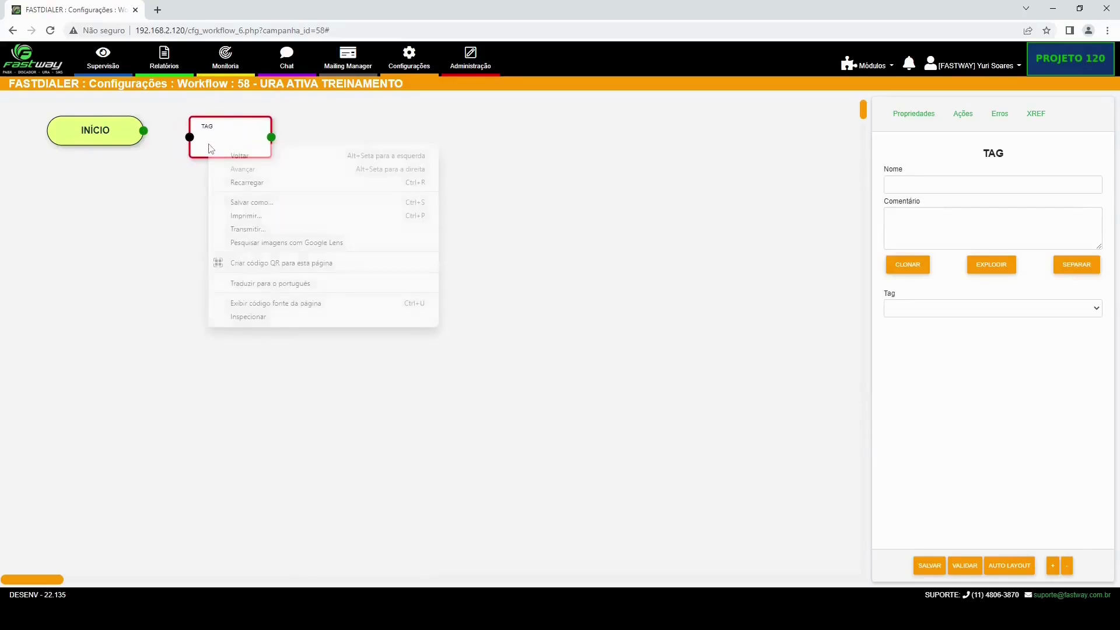
left_click(204, 143)
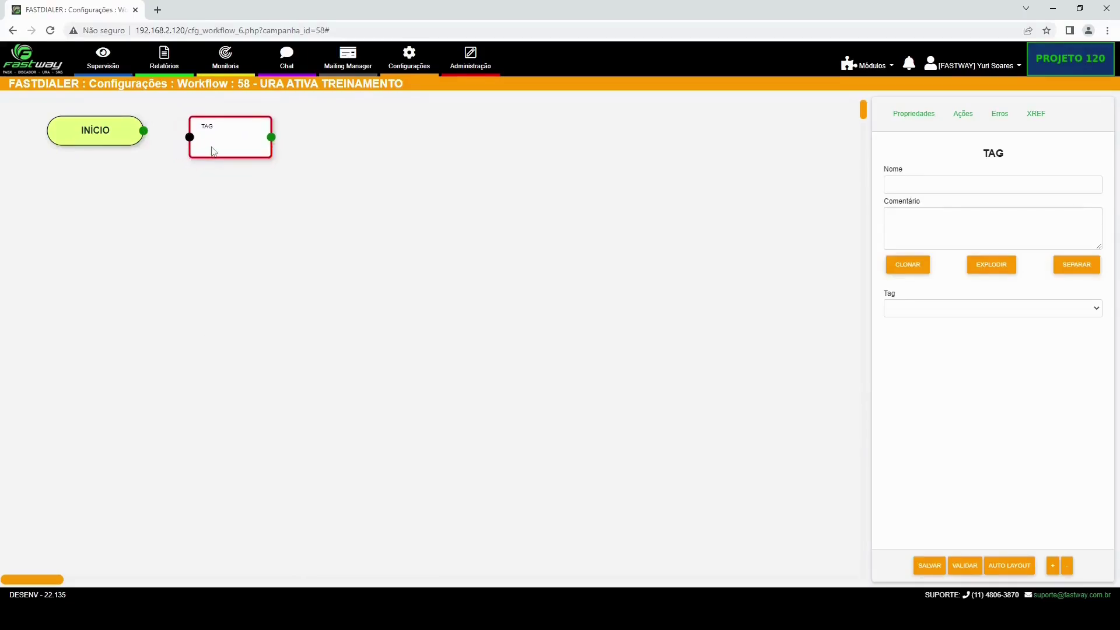
left_click(524, 328)
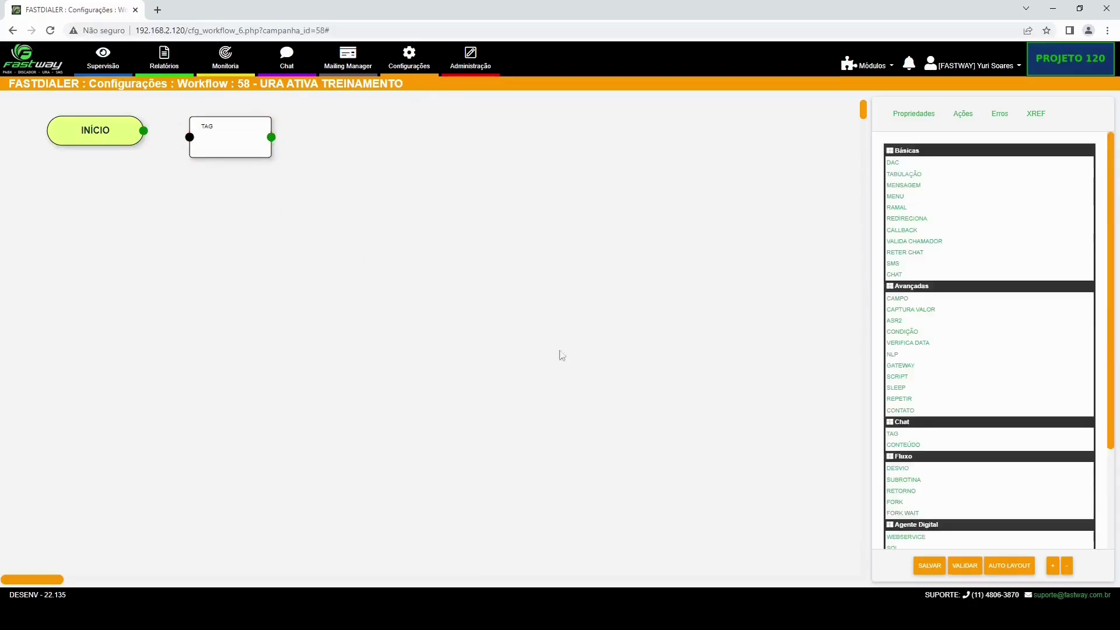
- Add a CONTEÚDO block below the TAG block and space the two blocks apart
left_click(903, 445)
left_click_drag(76, 137, 252, 199)
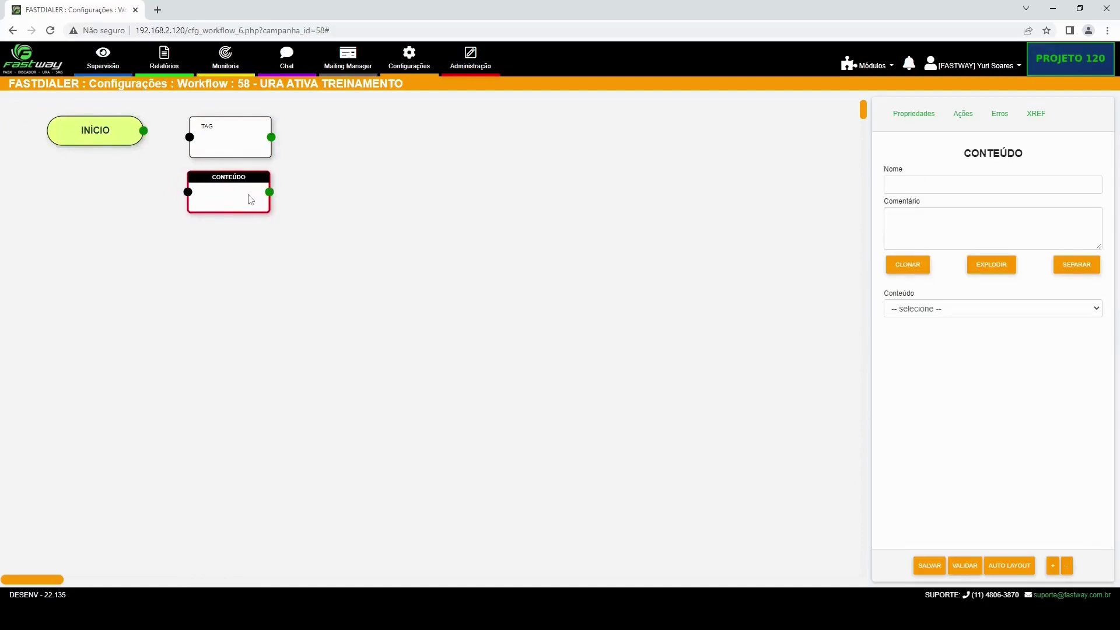
left_click_drag(255, 157, 254, 202)
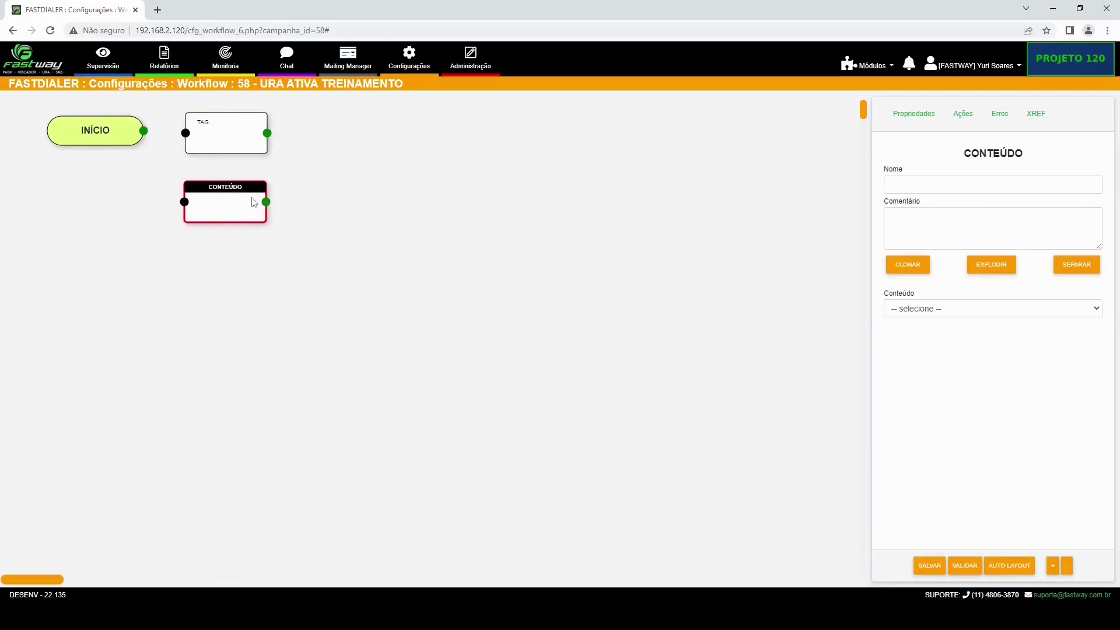
left_click(344, 214)
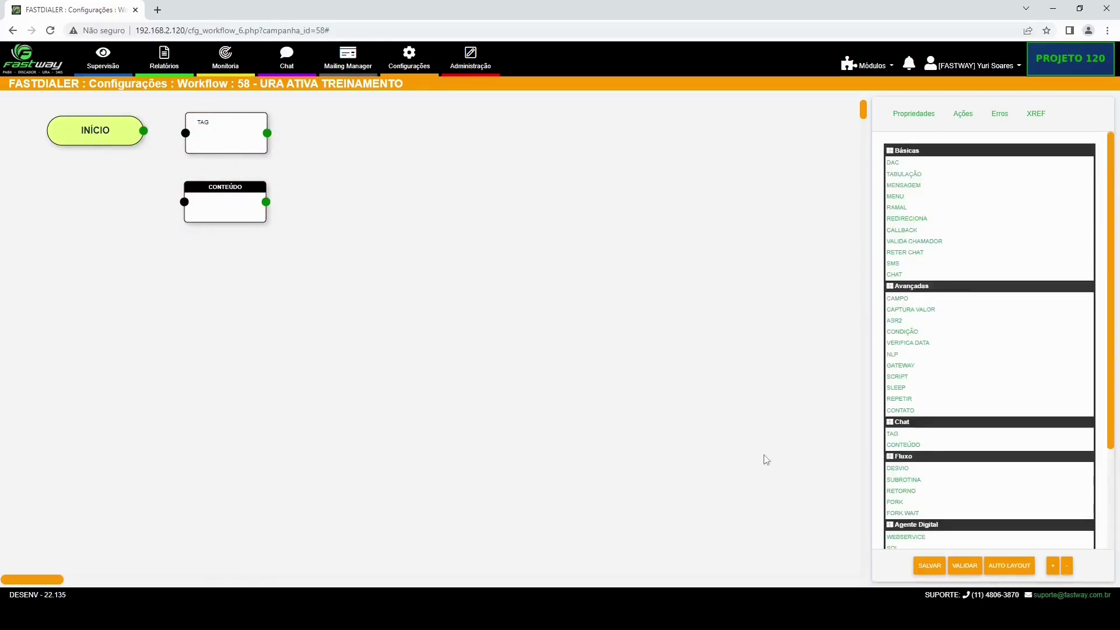
- Add a DESVIO block to the right of the TAG block and view its Serviço de Destino options without choosing one
left_click(888, 470)
left_click_drag(92, 115, 395, 137)
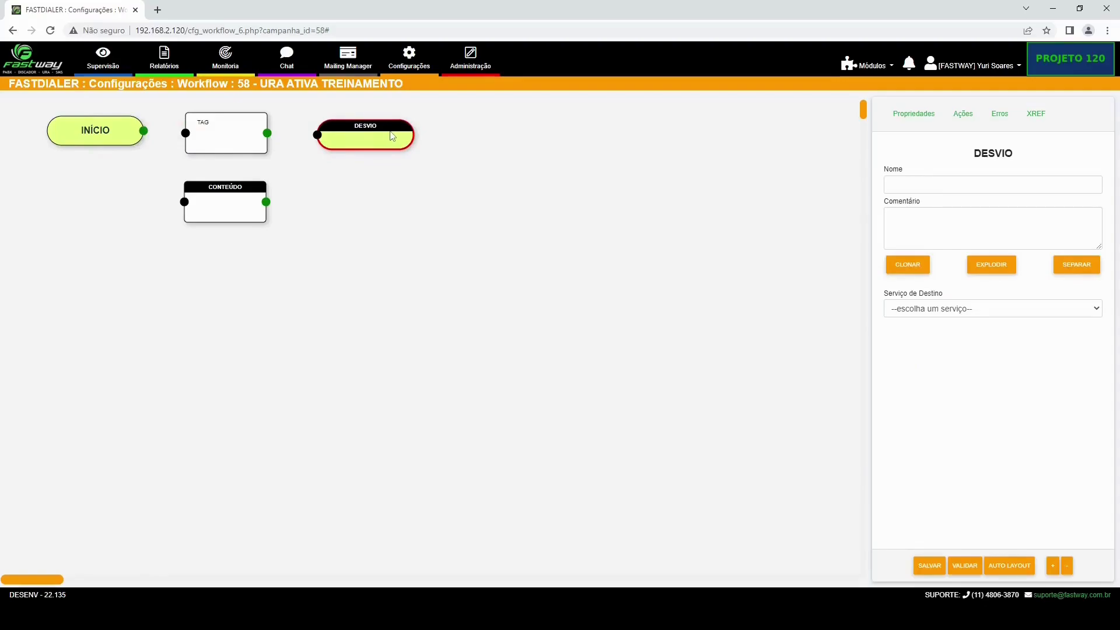
left_click_drag(393, 137, 397, 136)
left_click(894, 306)
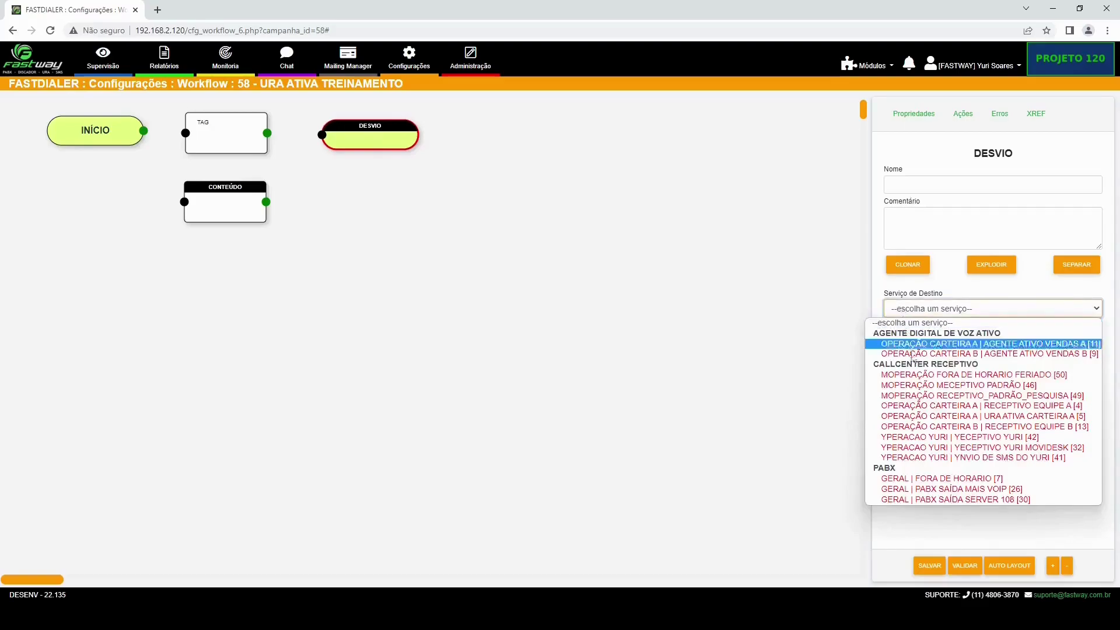
left_click(744, 281)
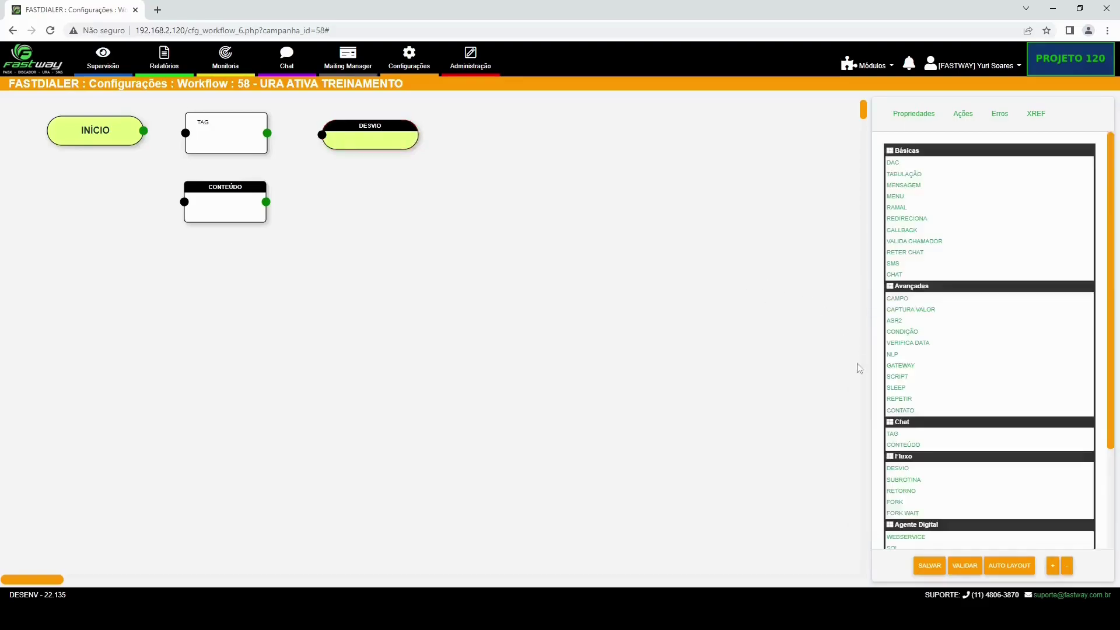
- Add a SUBROTINA block below the DESVIO block and view its Serviço de Destino property without choosing a service
left_click(899, 482)
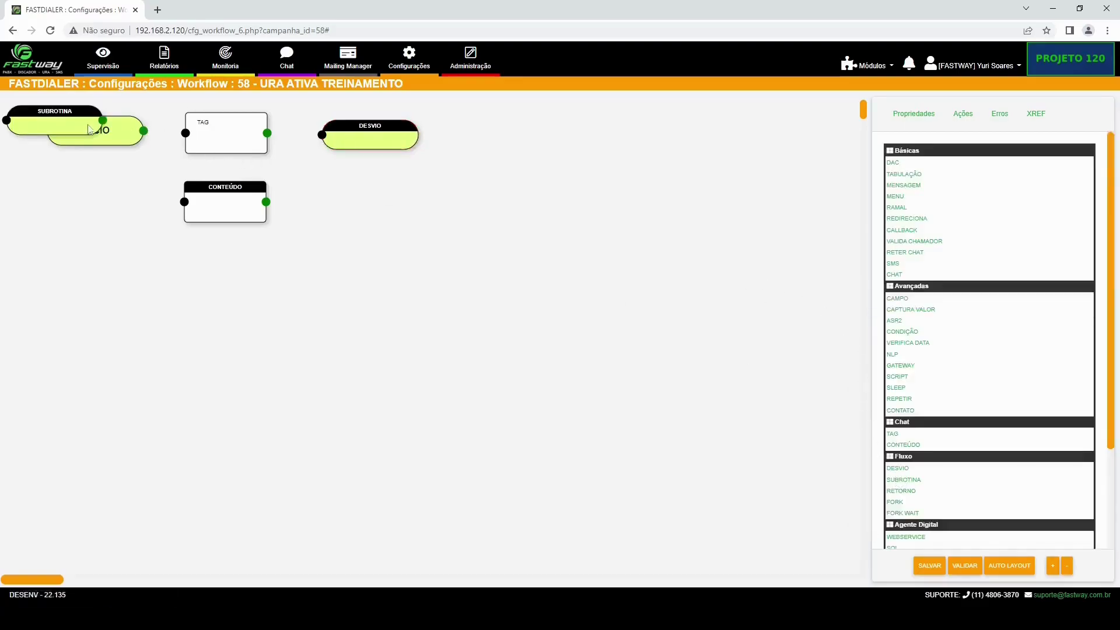
left_click(70, 122)
left_click_drag(70, 123, 385, 192)
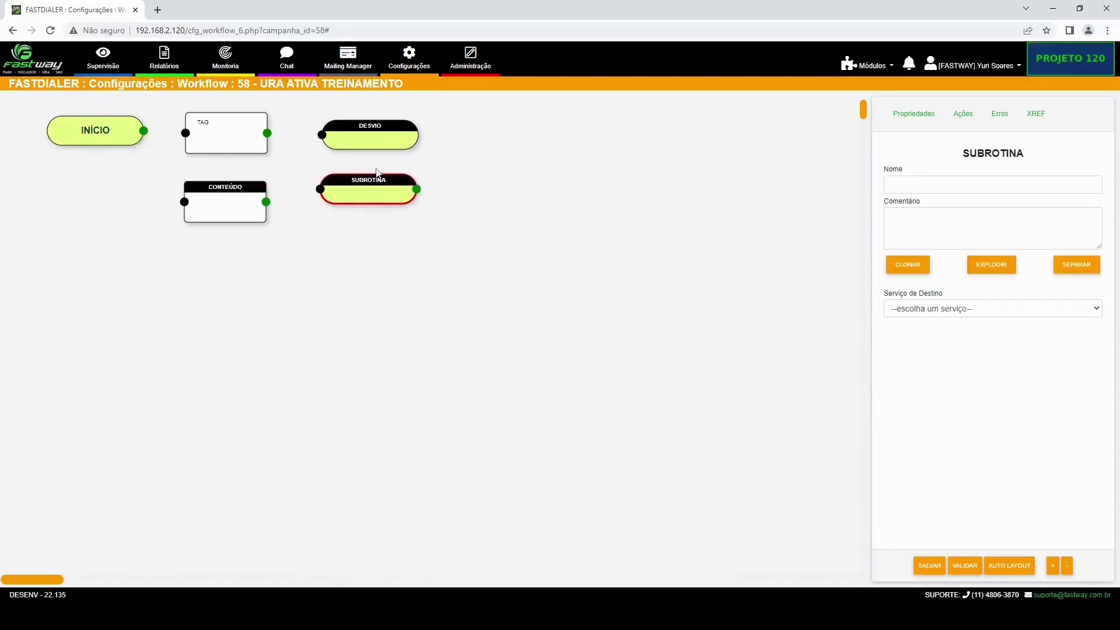
left_click(919, 315)
left_click(920, 316)
left_click(663, 276)
left_click(390, 201)
left_click(519, 248)
- Add a RETORNO block to the right of the SUBROTINA block
left_click(891, 493)
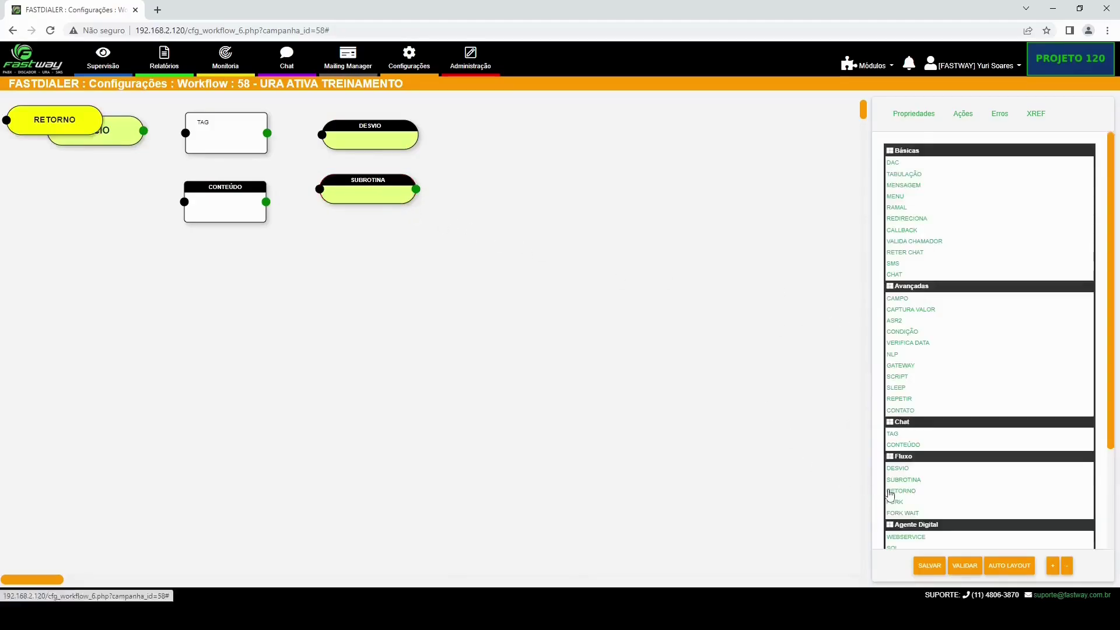
left_click_drag(51, 123, 489, 191)
left_click(281, 110)
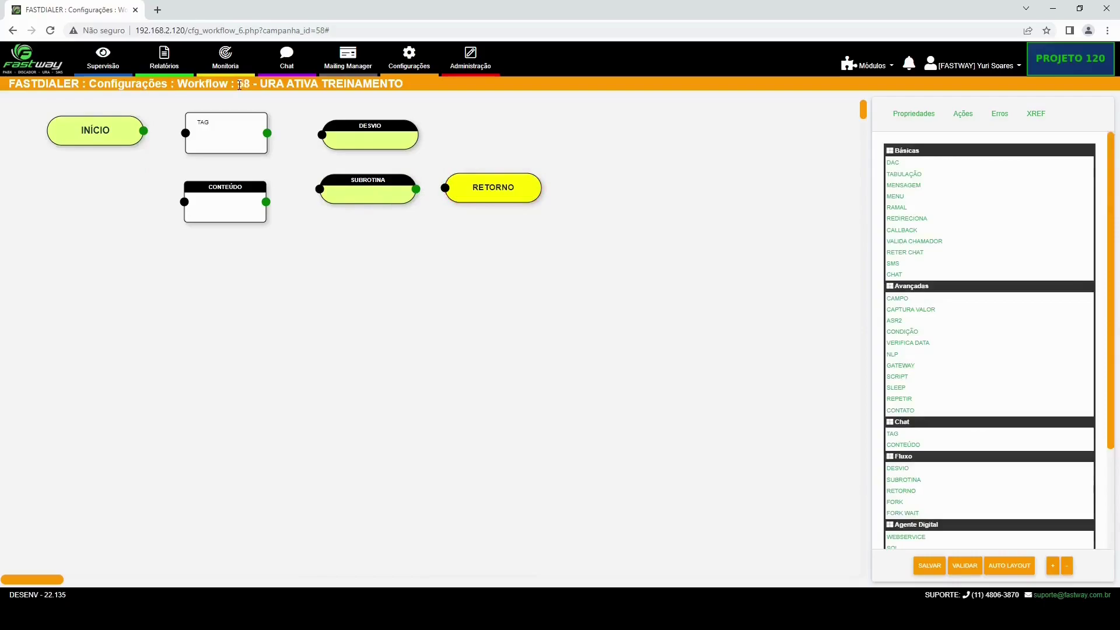
left_click_drag(240, 83, 337, 96)
left_click(267, 96)
left_click(381, 94)
- Align the SUBROTINA and RETORNO blocks and connect SUBROTINA's green output to RETORNO's input
left_click(376, 190)
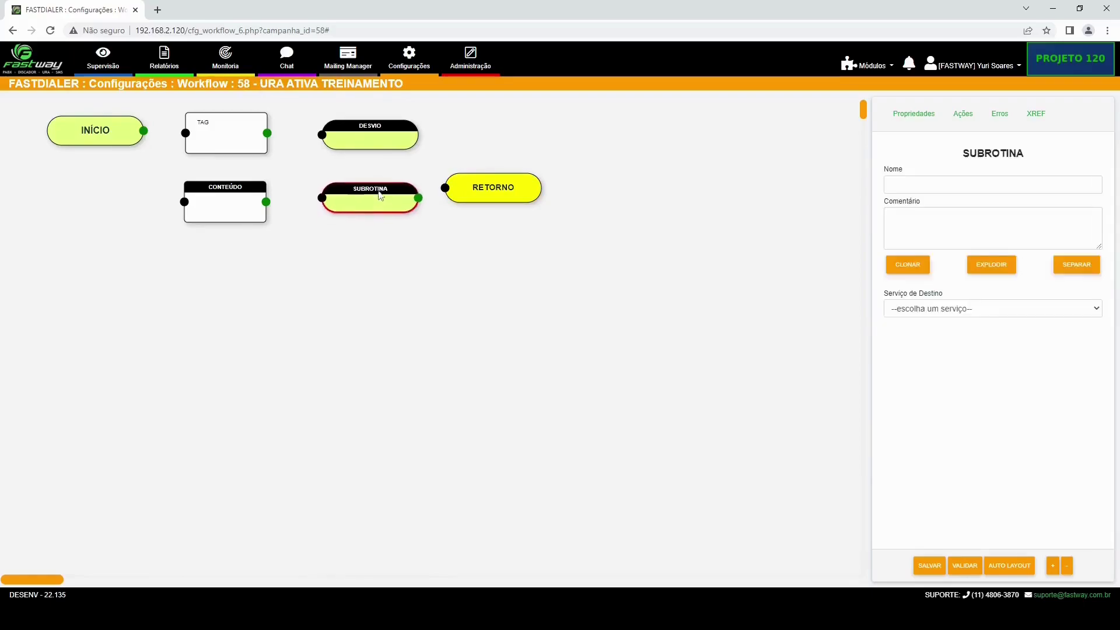
left_click(532, 197)
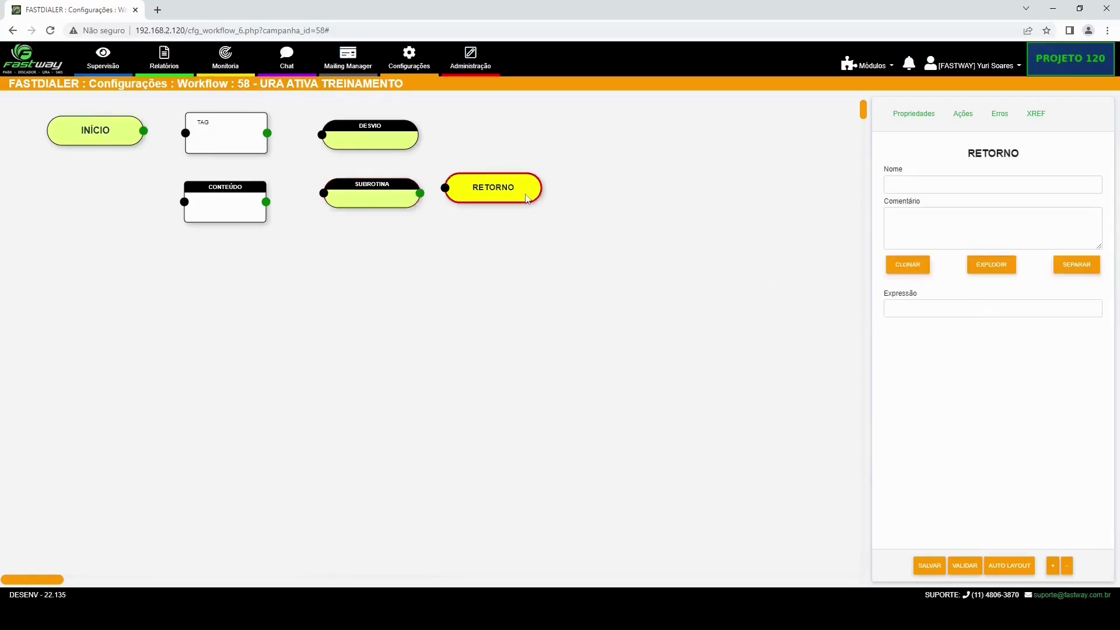
left_click_drag(420, 193, 470, 201)
left_click(492, 252)
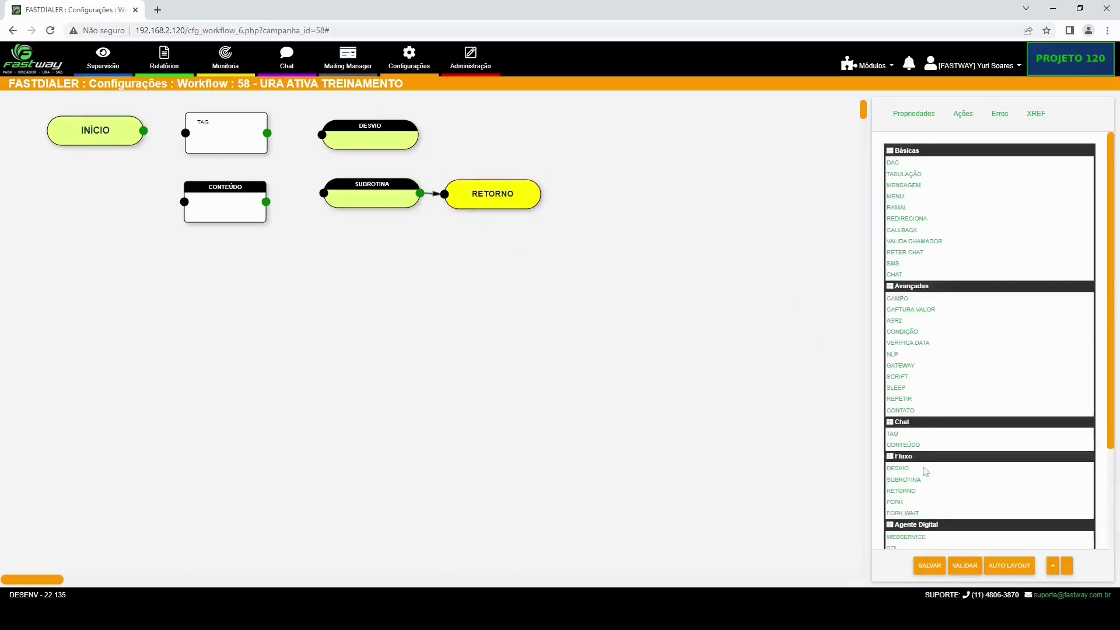
- Add a FORK block below the SUBROTINA block and compare its properties with those of SUBROTINA
left_click(895, 502)
left_click(78, 133)
left_click_drag(78, 132, 376, 250)
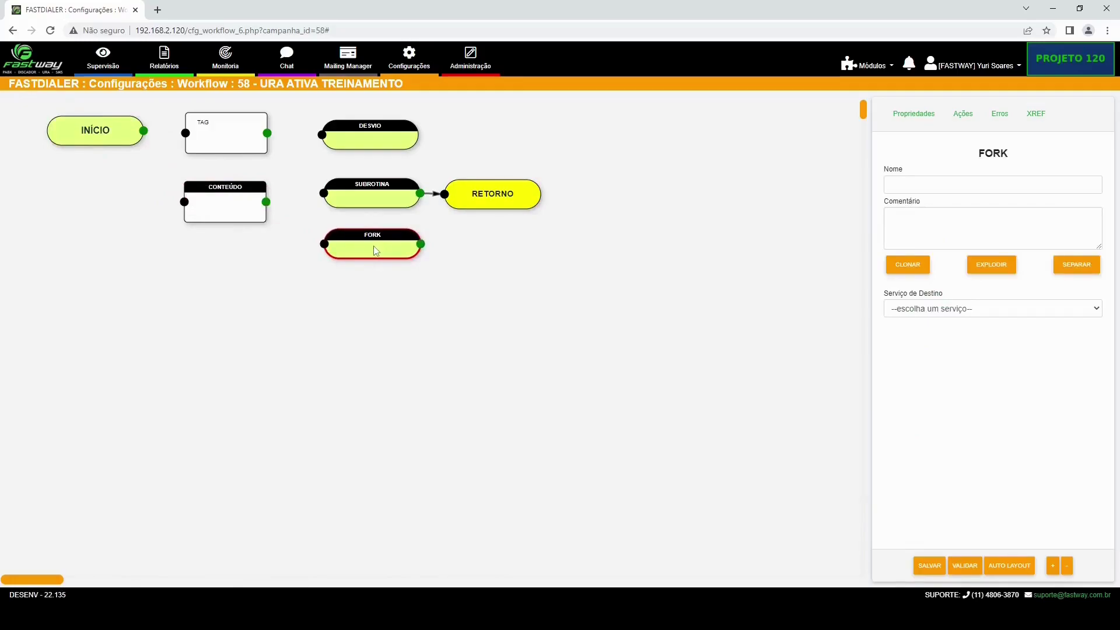
left_click(377, 197)
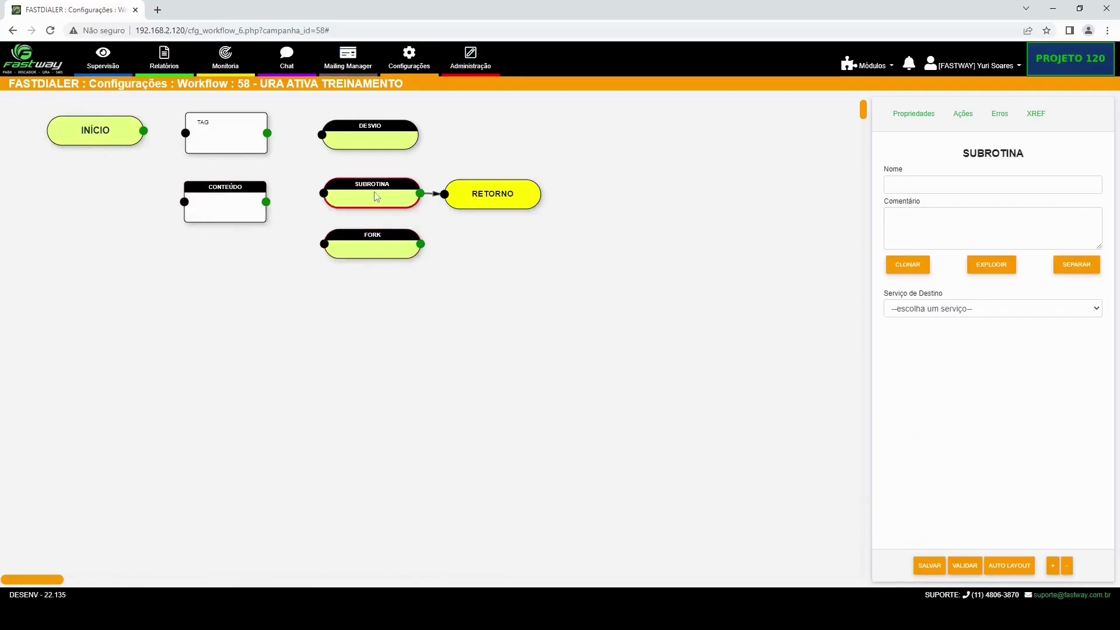
- Reposition the RETORNO block slightly farther from SUBROTINA and shift the FORK block beneath SUBROTINA
left_click_drag(448, 195, 449, 197)
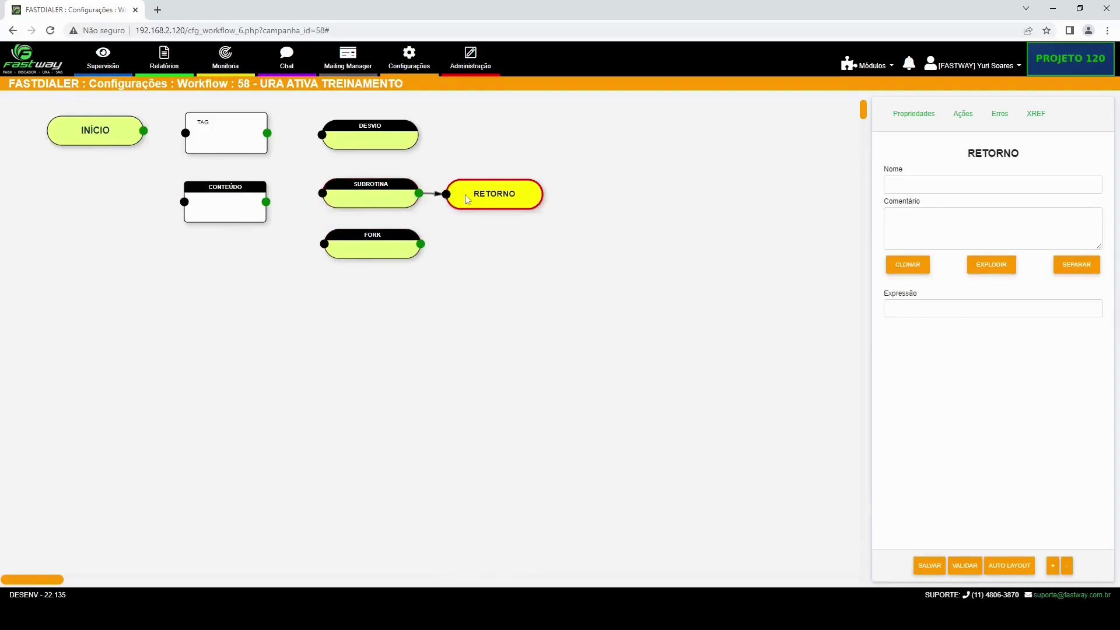
left_click_drag(404, 195, 403, 194)
left_click(469, 197)
left_click(407, 198)
left_click_drag(478, 205, 488, 202)
left_click_drag(396, 248, 401, 254)
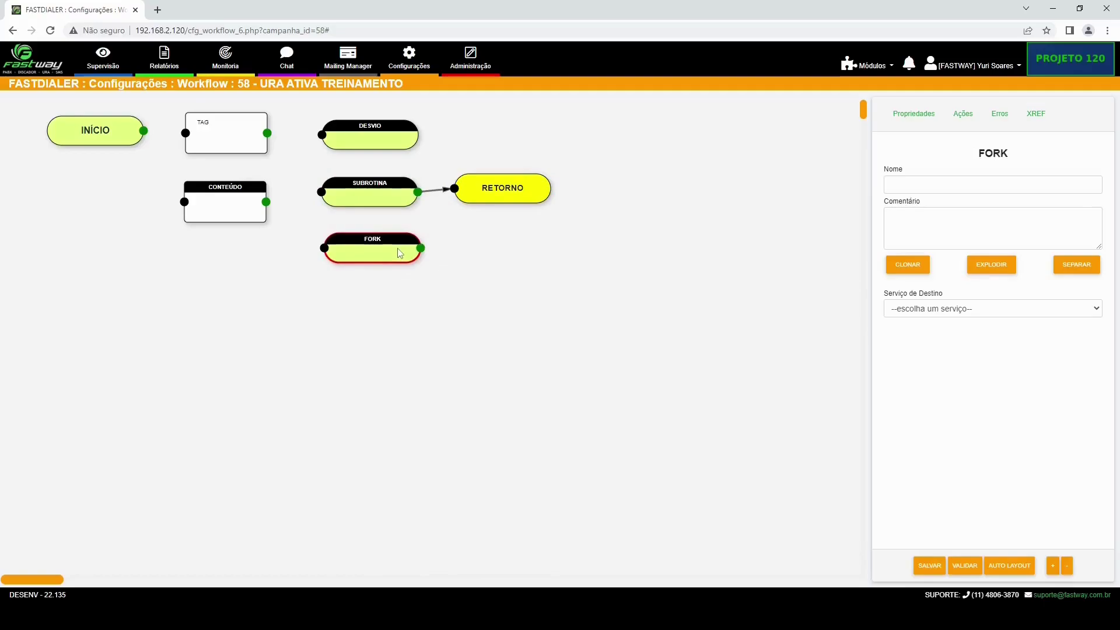
left_click_drag(400, 253, 407, 249)
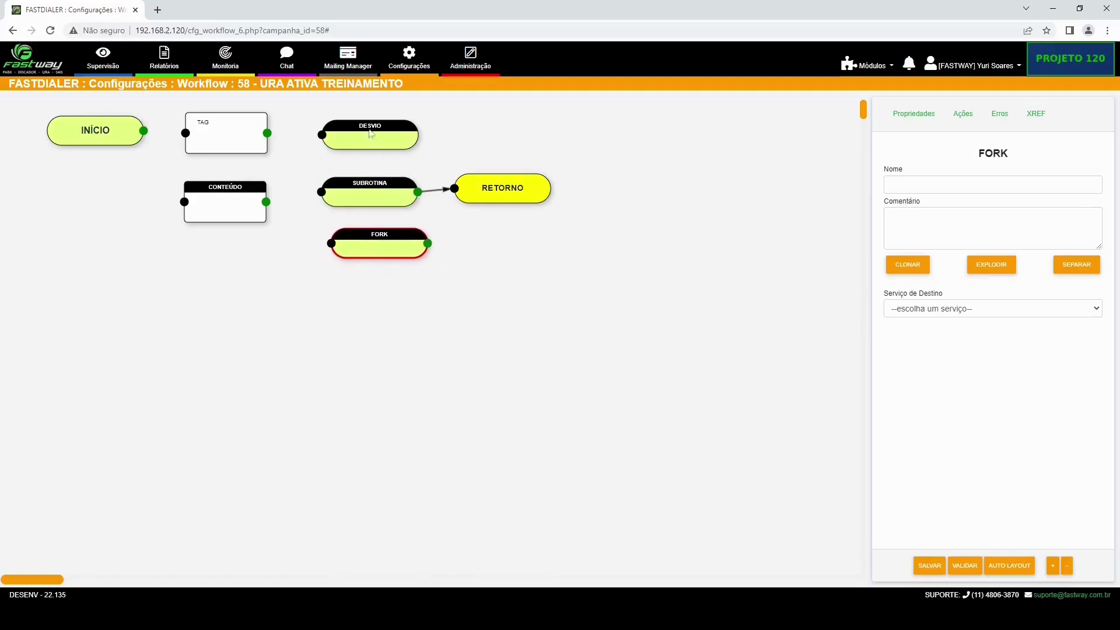
- Add a FORK WAIT block to the right of FORK and connect FORK's green output to its input
left_click(480, 259)
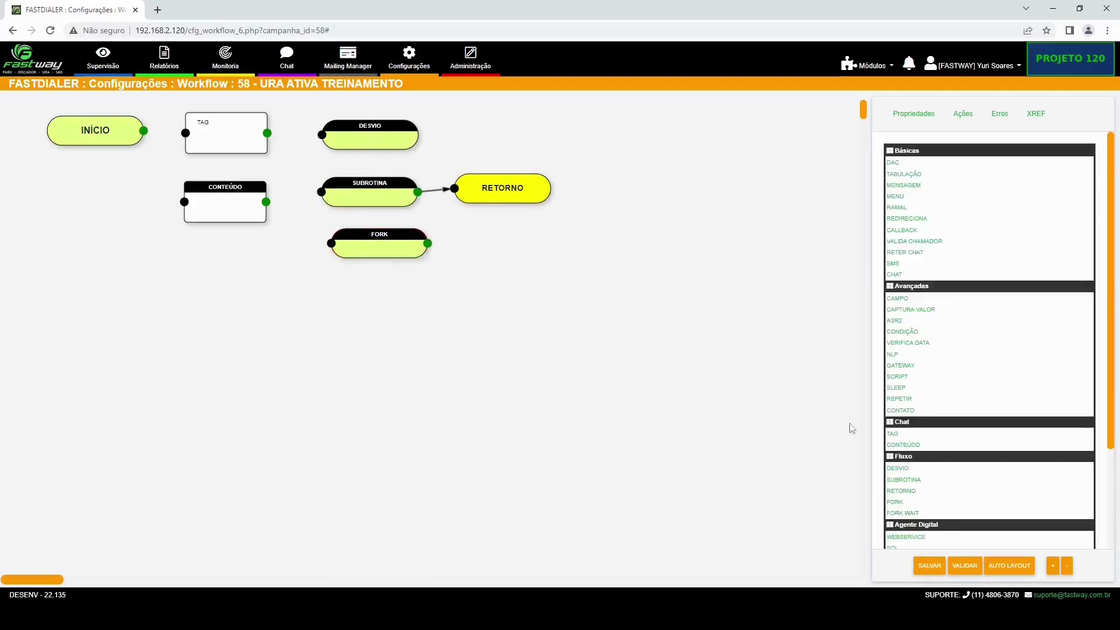
left_click(914, 513)
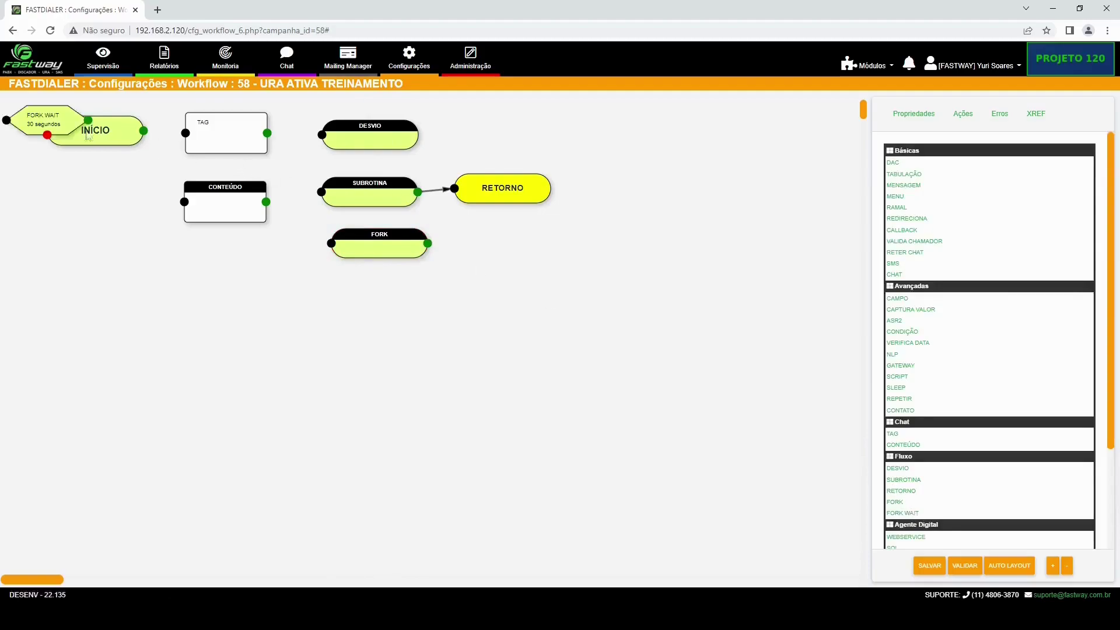
left_click(382, 277)
left_click_drag(382, 277, 396, 297)
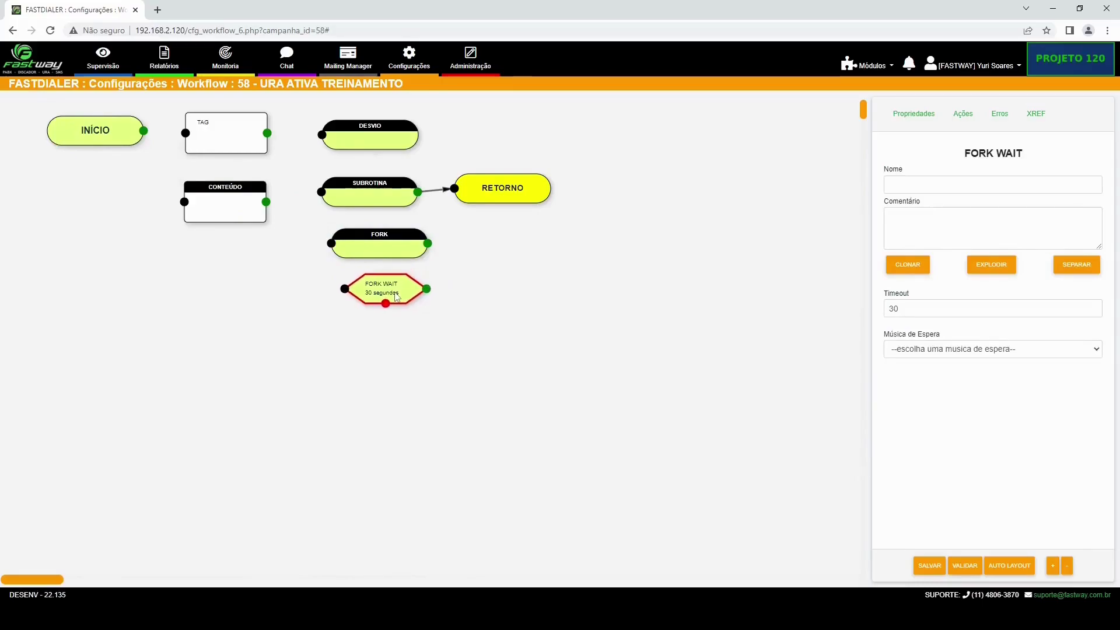
left_click_drag(397, 296, 507, 251)
left_click_drag(428, 244, 492, 248)
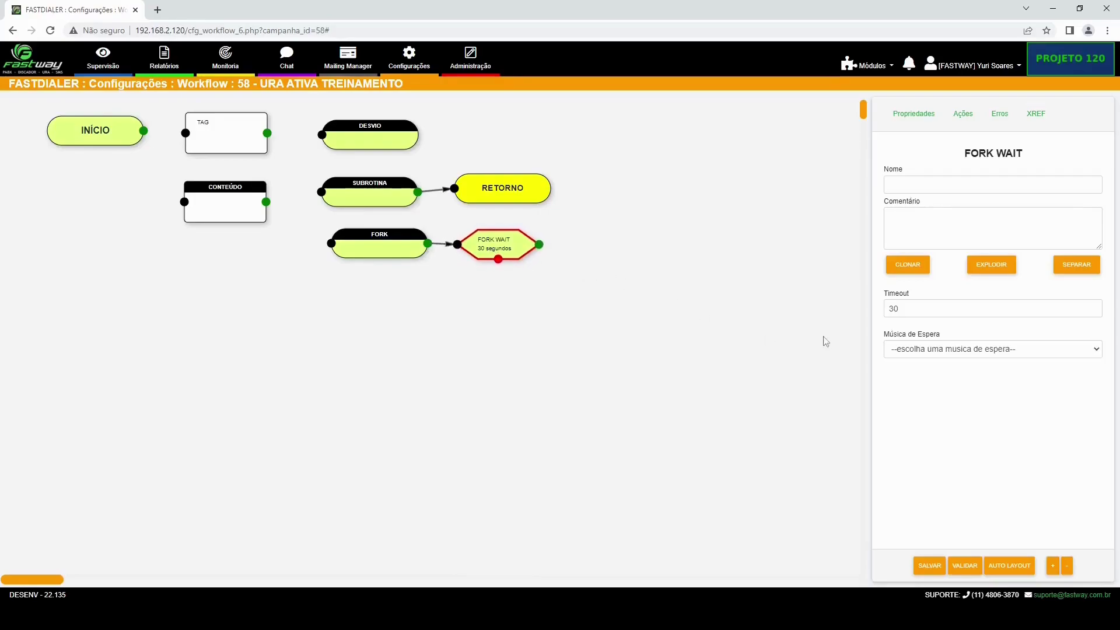
- View the Timeout and Música de Espera properties of the FORK WAIT block without changing them
left_click_drag(369, 258, 366, 259)
left_click(482, 247)
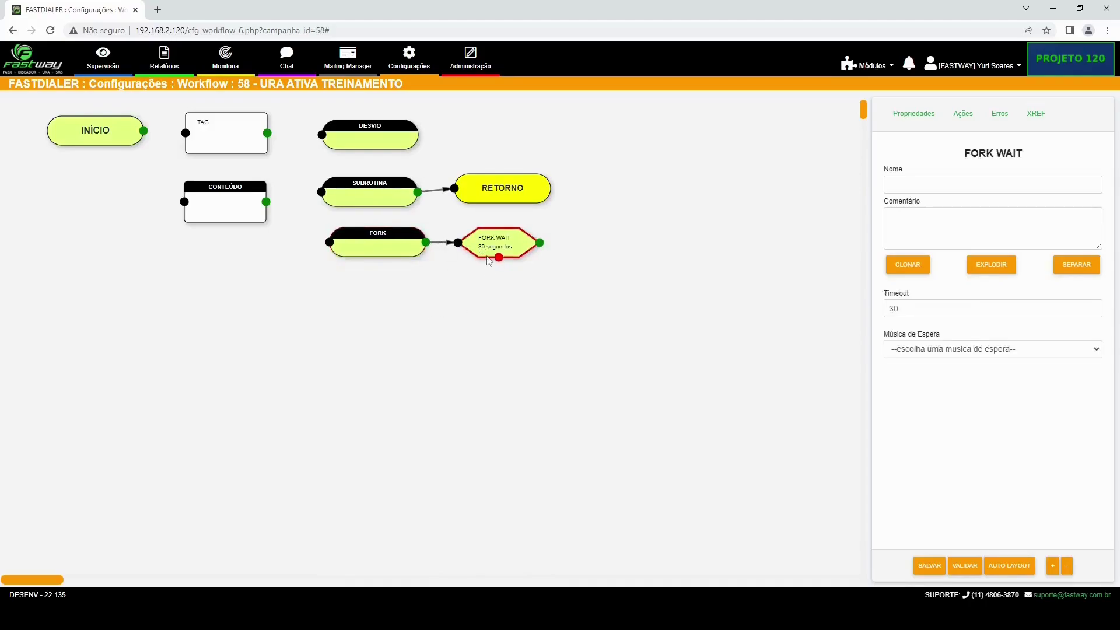
double_click(891, 307)
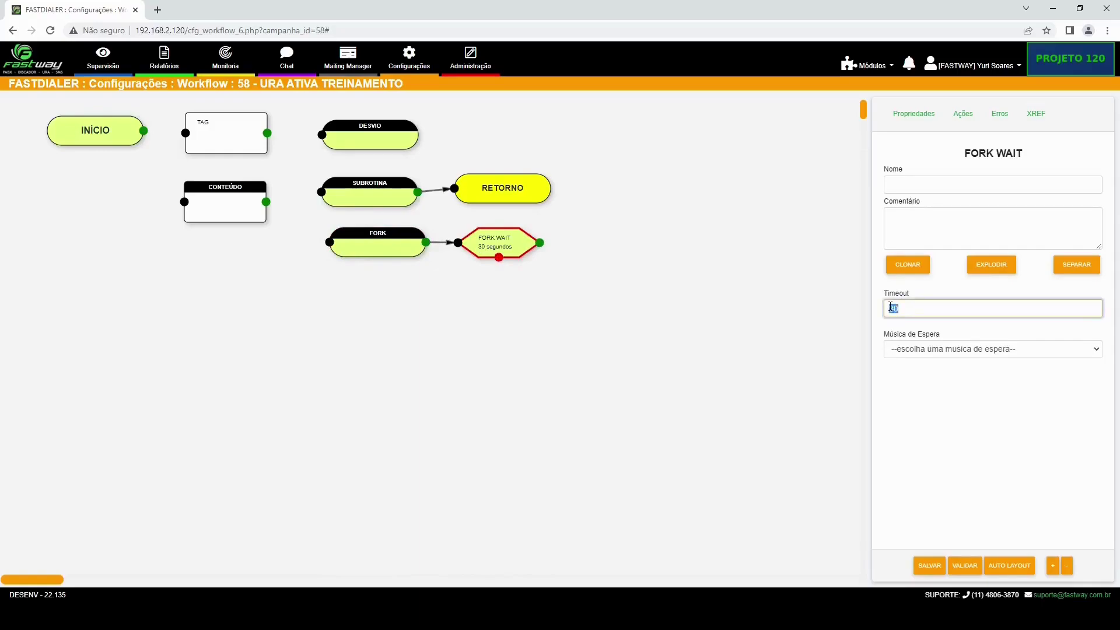
left_click_drag(895, 309, 893, 307)
left_click(945, 348)
left_click(946, 349)
left_click(769, 331)
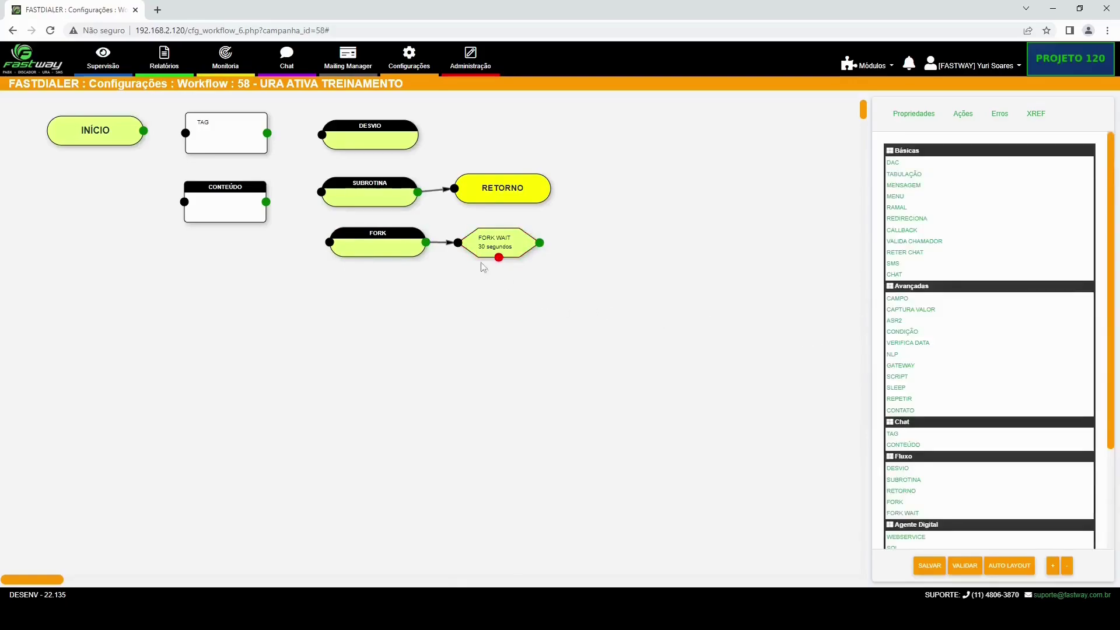
- Align the FORK block under SUBROTINA and view its Serviço de Destino property without choosing a service
left_click_drag(386, 252, 381, 252)
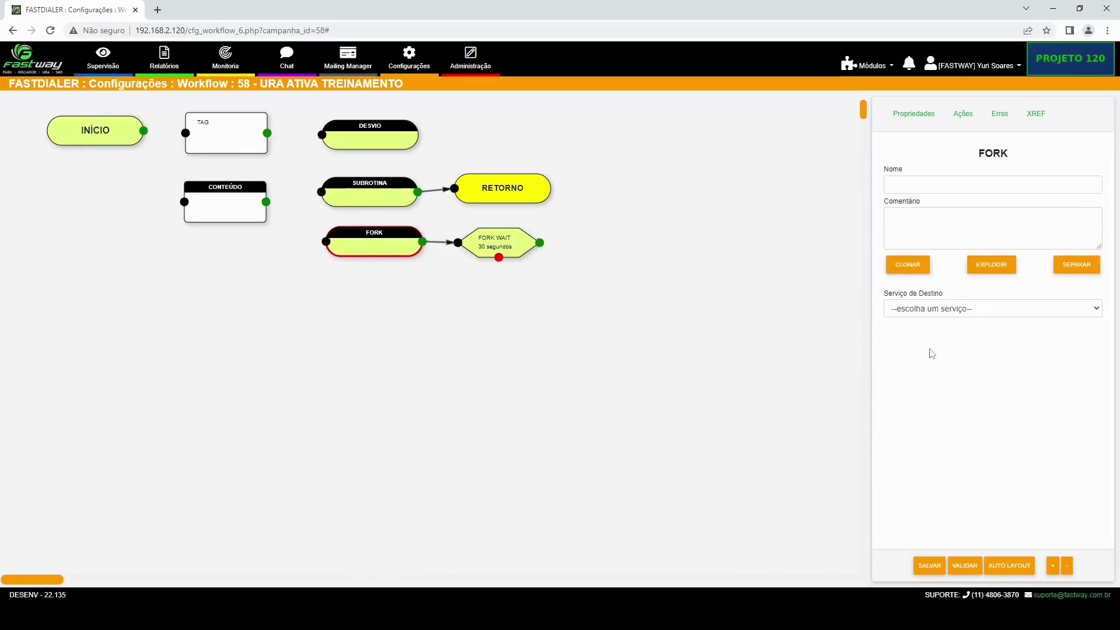
left_click(930, 310)
left_click(808, 335)
left_click_drag(361, 251, 358, 252)
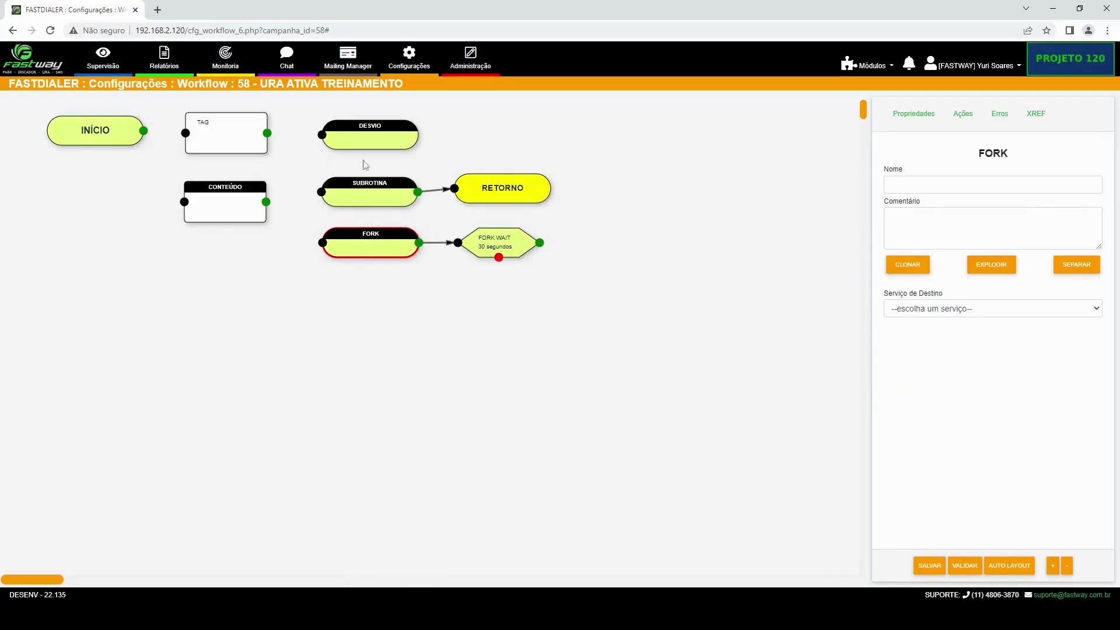
left_click(516, 249)
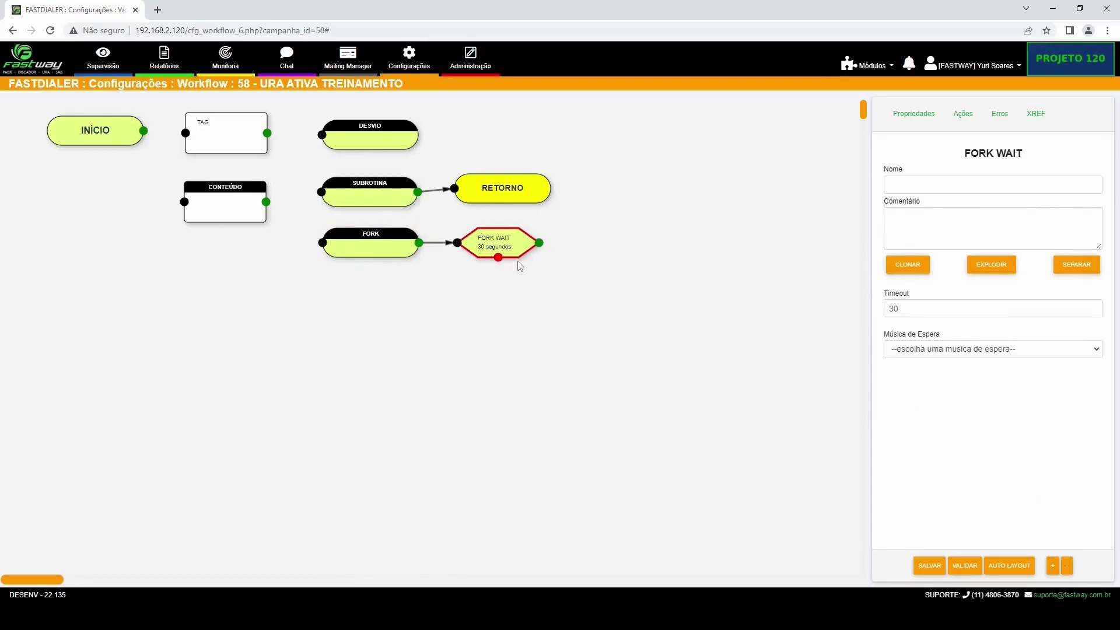
left_click(519, 264)
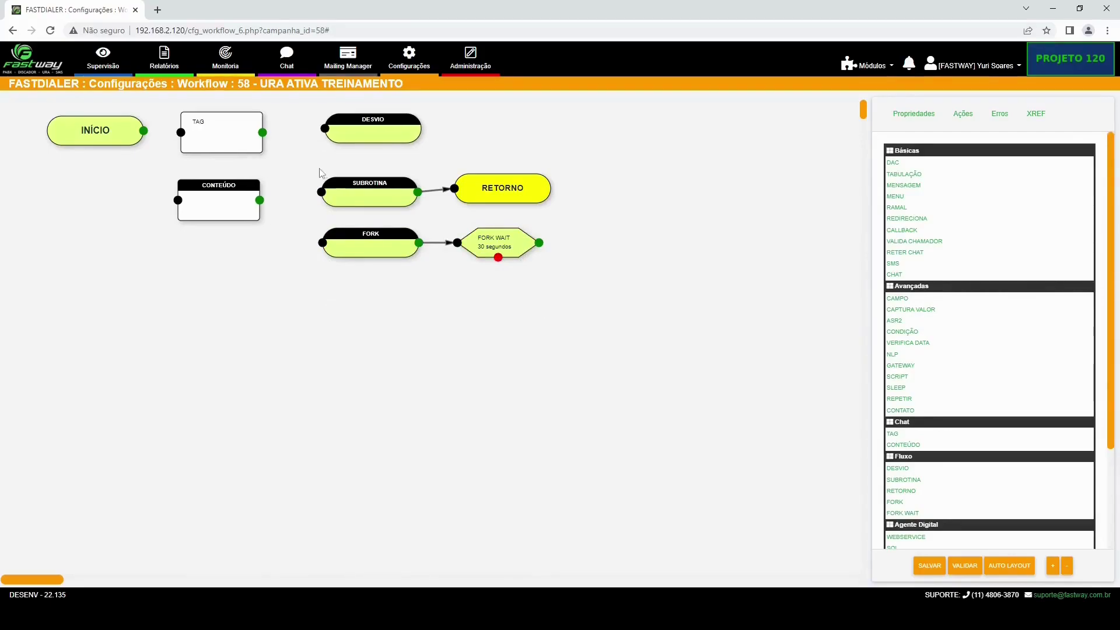
- Highlight the connected SUBROTINA, RETORNO, FORK and FORK WAIT blocks as a group to compare the flow actions
left_click_drag(293, 153, 583, 296)
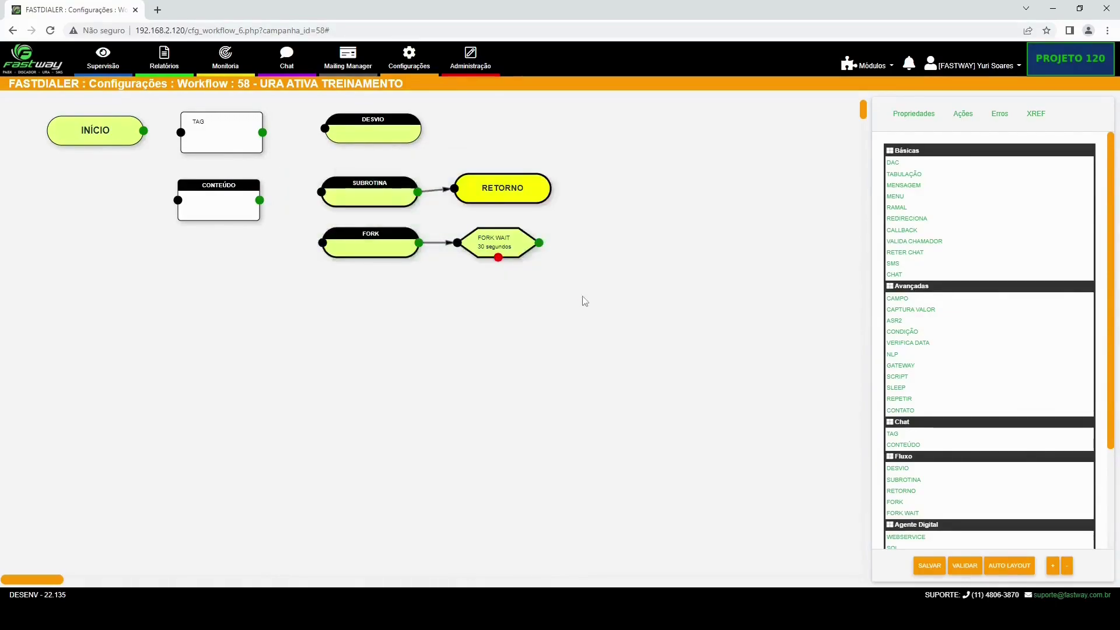
left_click(584, 300)
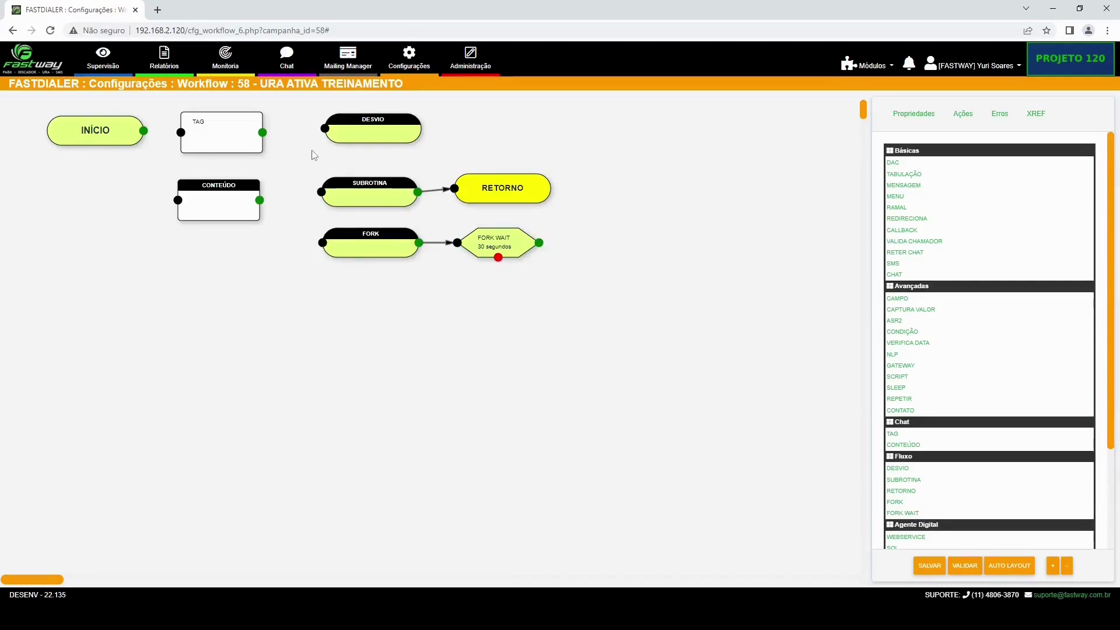
left_click_drag(310, 105, 483, 198)
- Shift the DESVIO block slightly to the right above SUBROTINA and view its Serviço de Destino options without choosing a service
left_click(392, 135)
left_click(438, 147)
left_click_drag(396, 134, 392, 131)
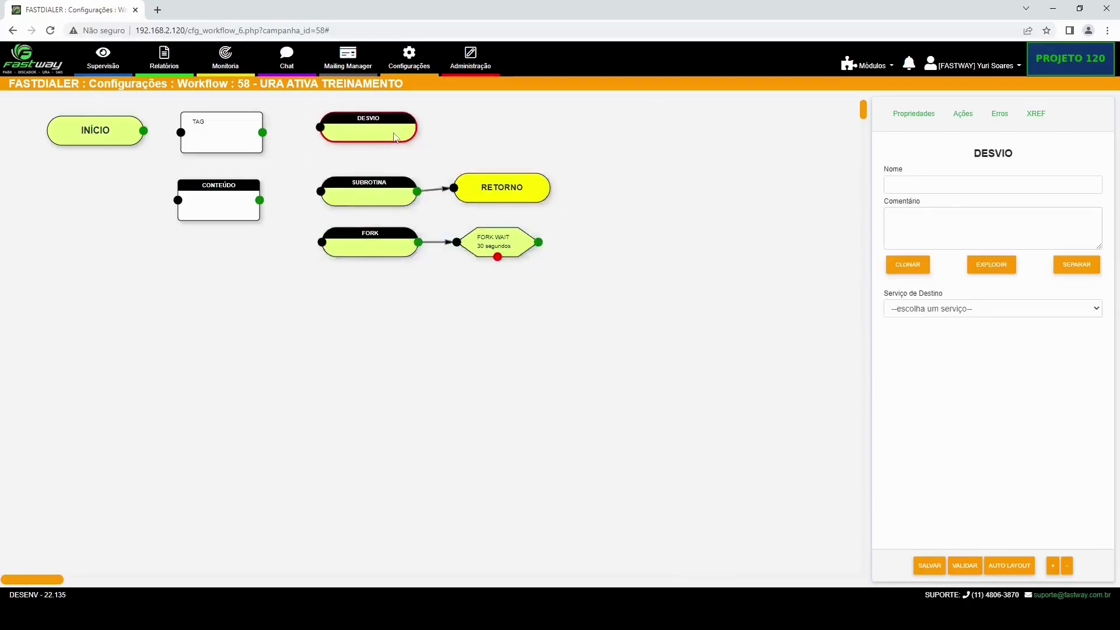
left_click(863, 286)
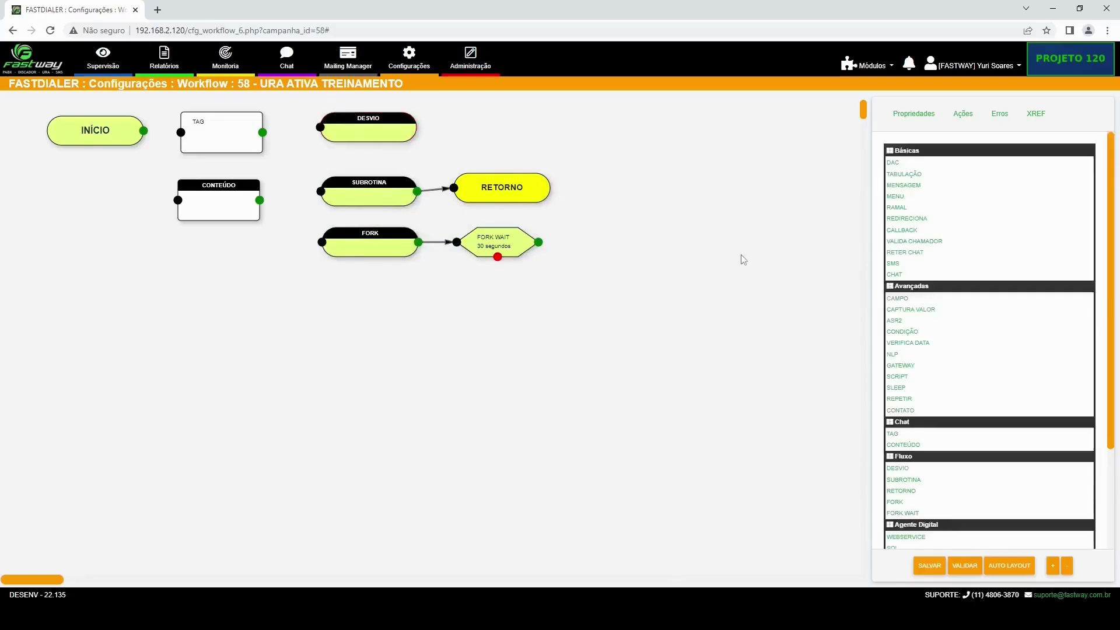
left_click(401, 124)
left_click_drag(401, 125, 412, 131)
left_click(899, 312)
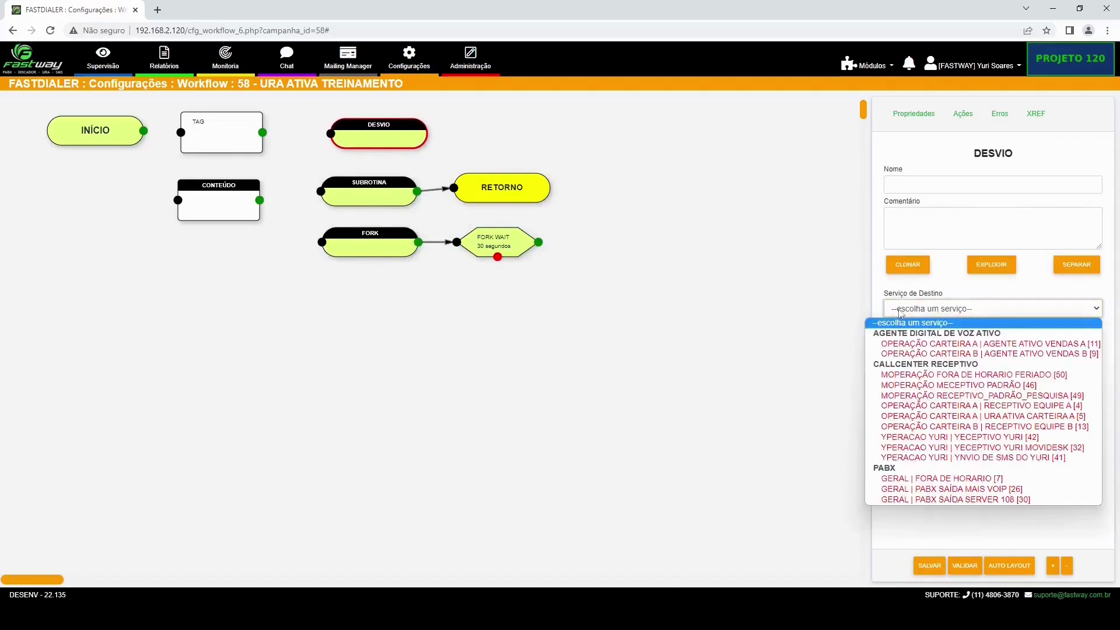
left_click(822, 323)
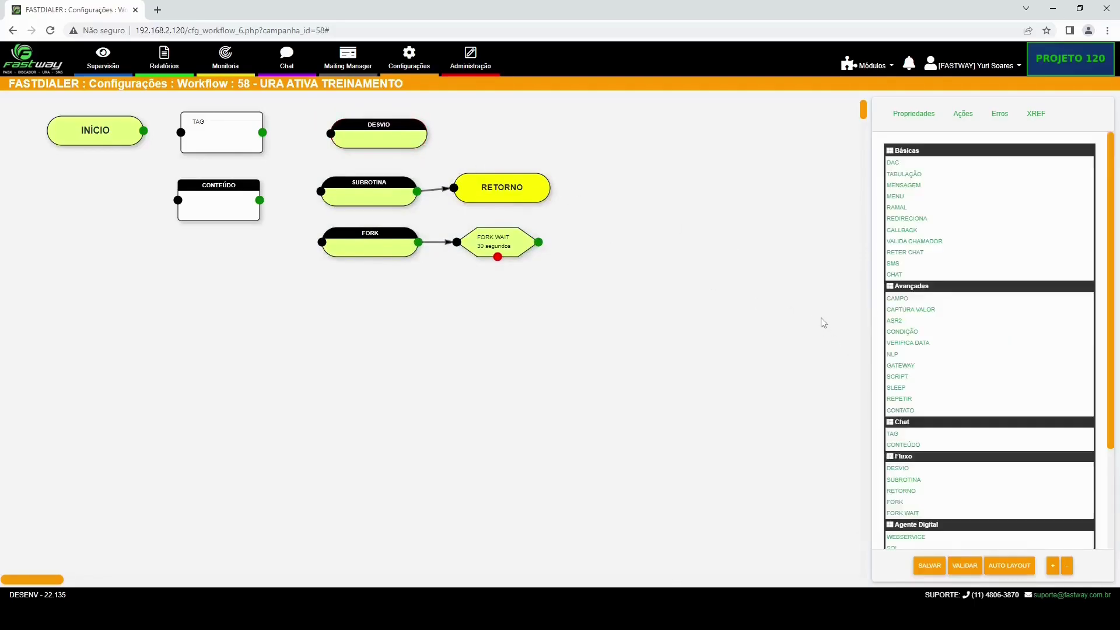
left_click_drag(313, 169, 581, 304)
left_click_drag(311, 164, 570, 274)
- Examine the Adicionais blocks on the canvas: the yellow COMENTARIO block and the two unnamed blue connector and destination blocks
scroll(840, 410, "down", 2)
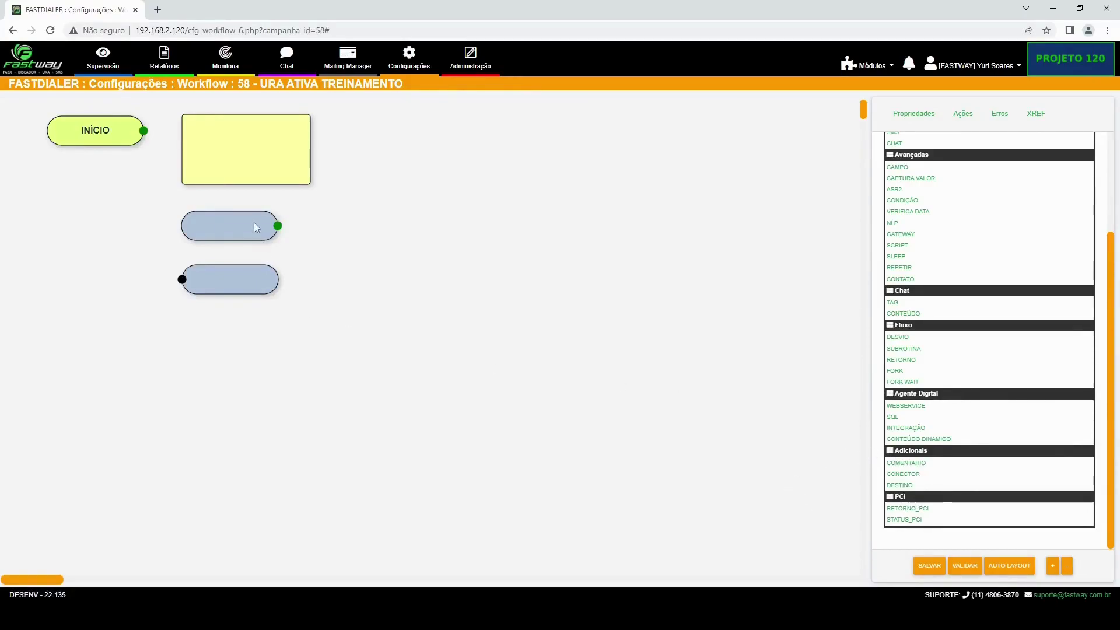
left_click_drag(257, 158, 254, 159)
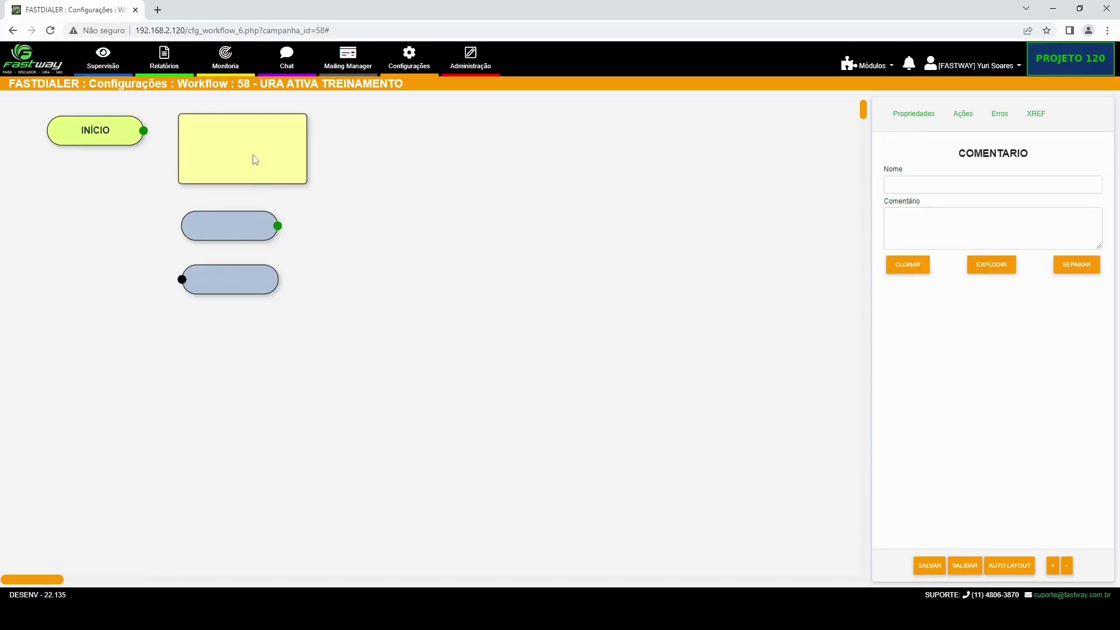
mouse_move(261, 156)
left_mouse_down()
mouse_move(367, 166)
mouse_move(308, 256)
mouse_move(264, 158)
left_mouse_up()
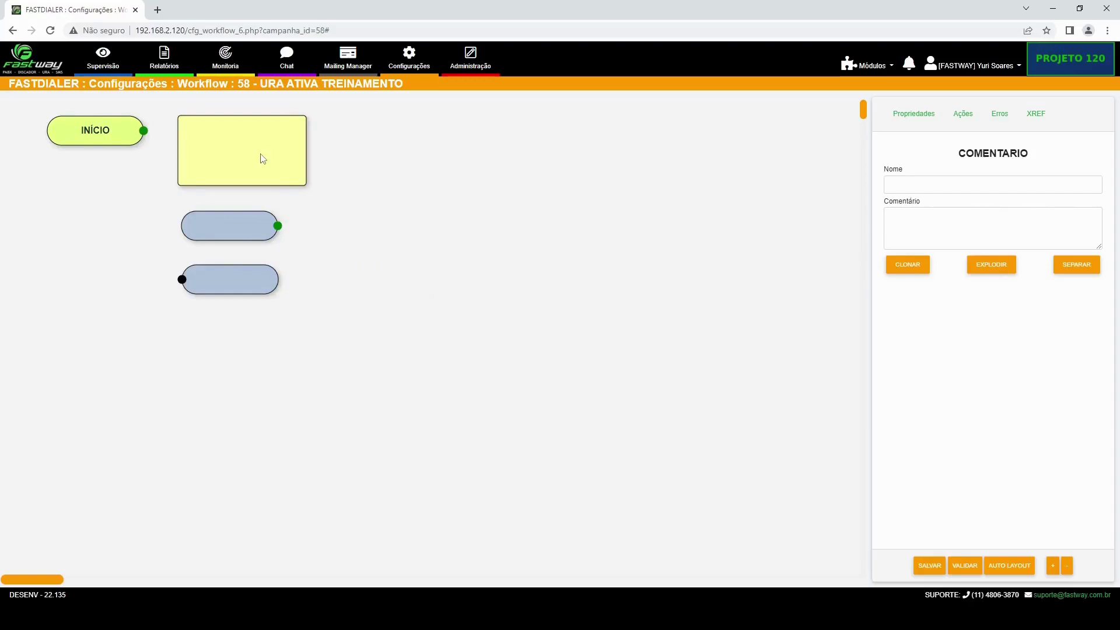
left_click(263, 227)
mouse_move(261, 223)
left_mouse_down()
mouse_move(260, 213)
mouse_move(272, 227)
mouse_move(262, 222)
left_mouse_up()
left_click(265, 303)
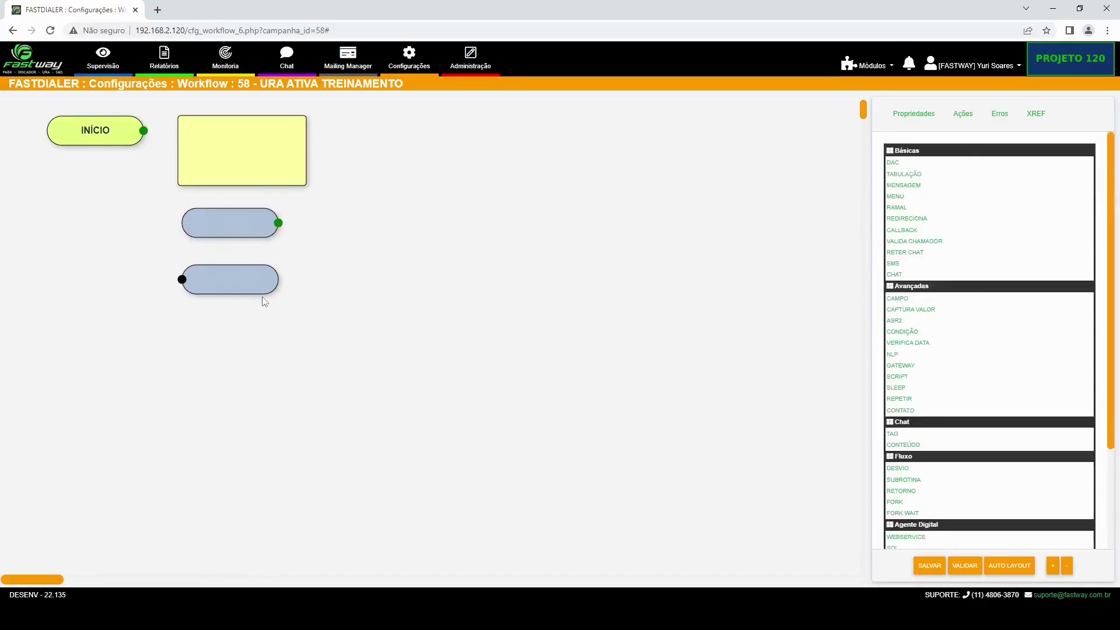
left_click(254, 290)
left_click_drag(254, 290, 255, 291)
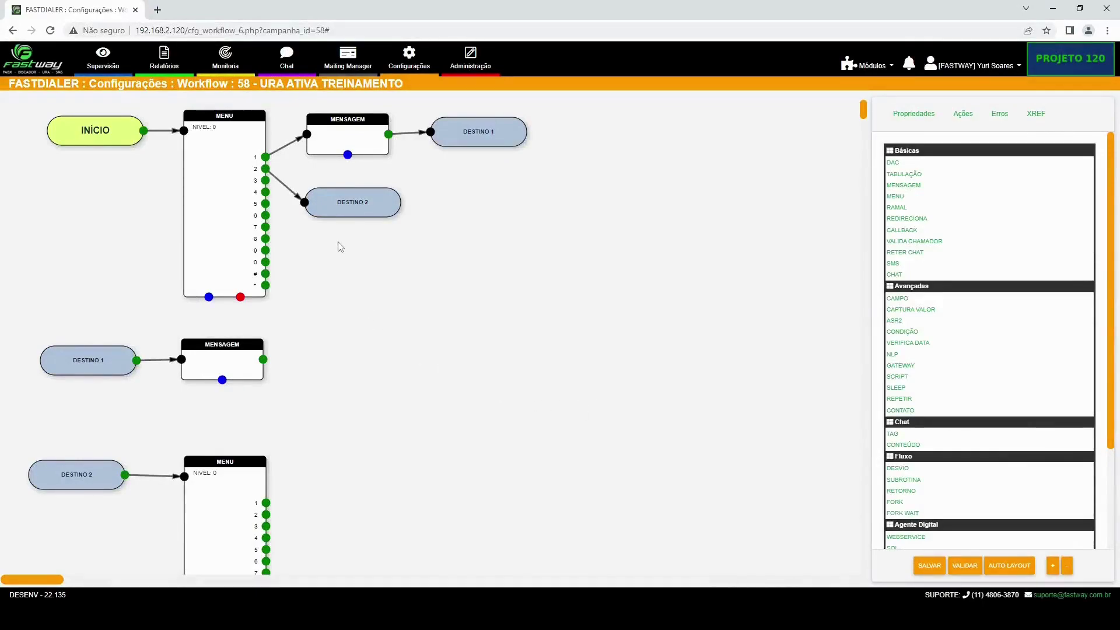
- Examine the upper MENSAGEM block, the DESTINO 1 and DESTINO 2 destination blocks, and the lower MENU block
left_click(357, 149)
left_click(480, 143)
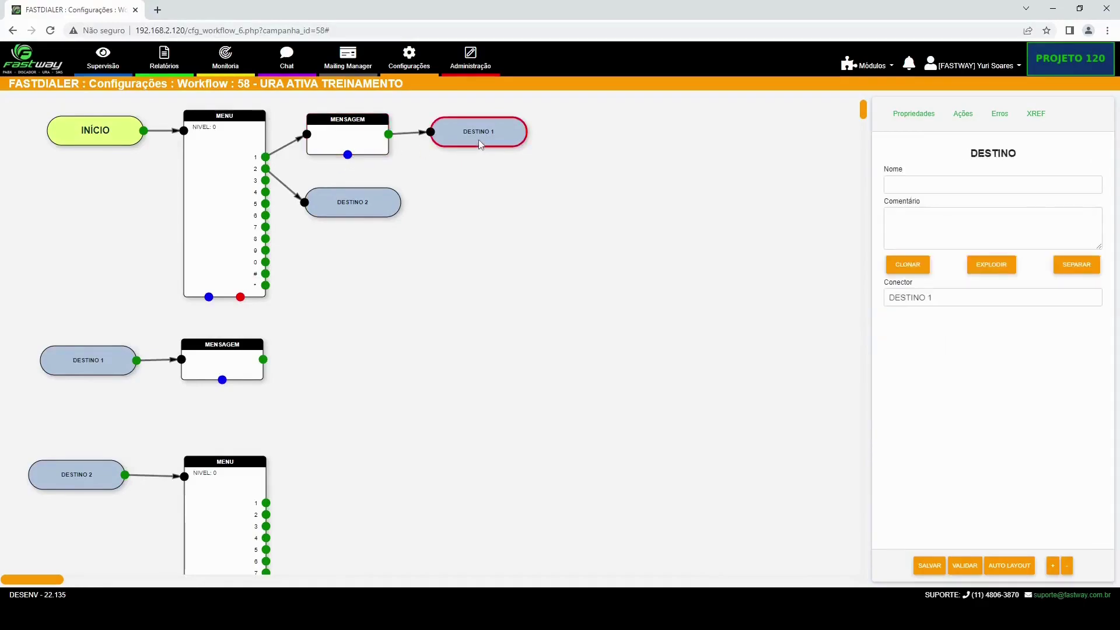
left_click(355, 214)
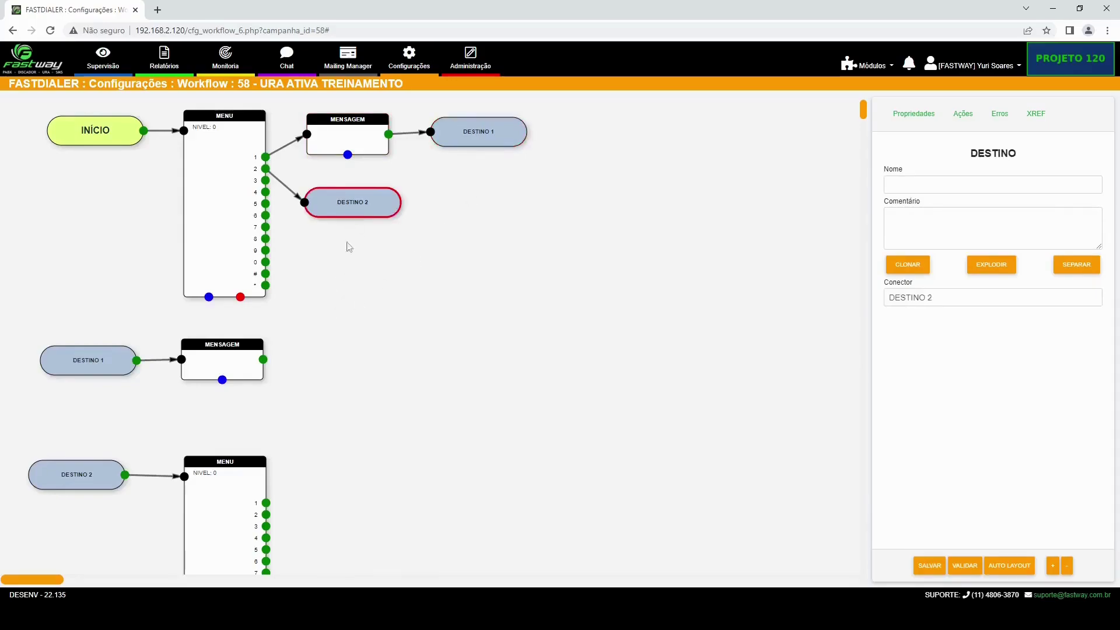
left_click(235, 495)
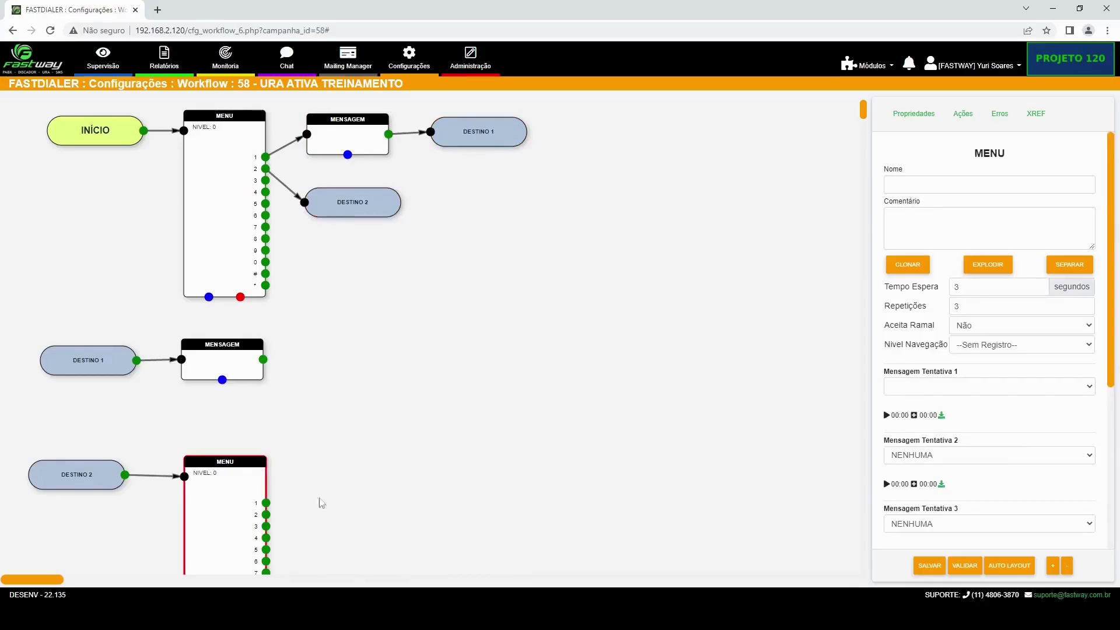
left_click(358, 473)
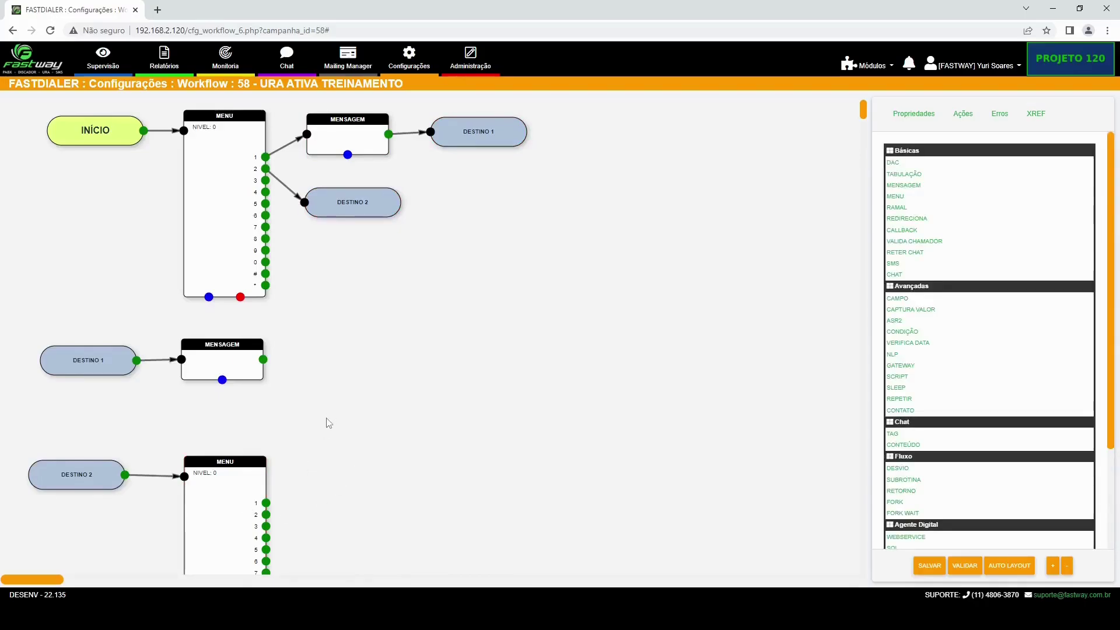
- Trace option 1 of the upper MENU through MENSAGEM and DESTINO 1 to the matching connector and its MENSAGEM block
left_click(233, 167)
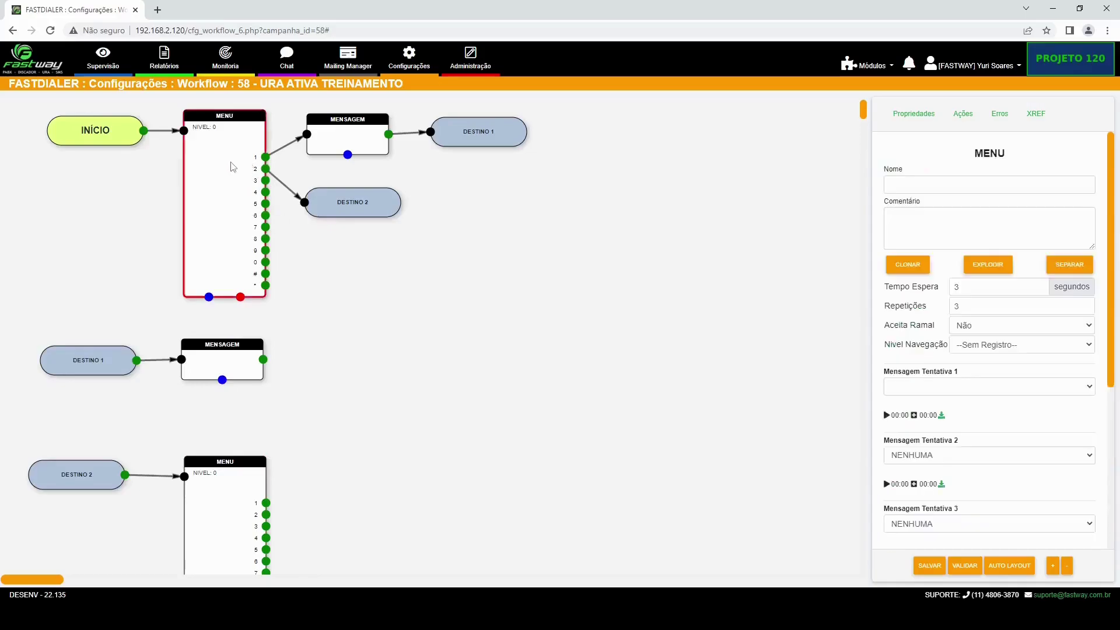
left_click(325, 155)
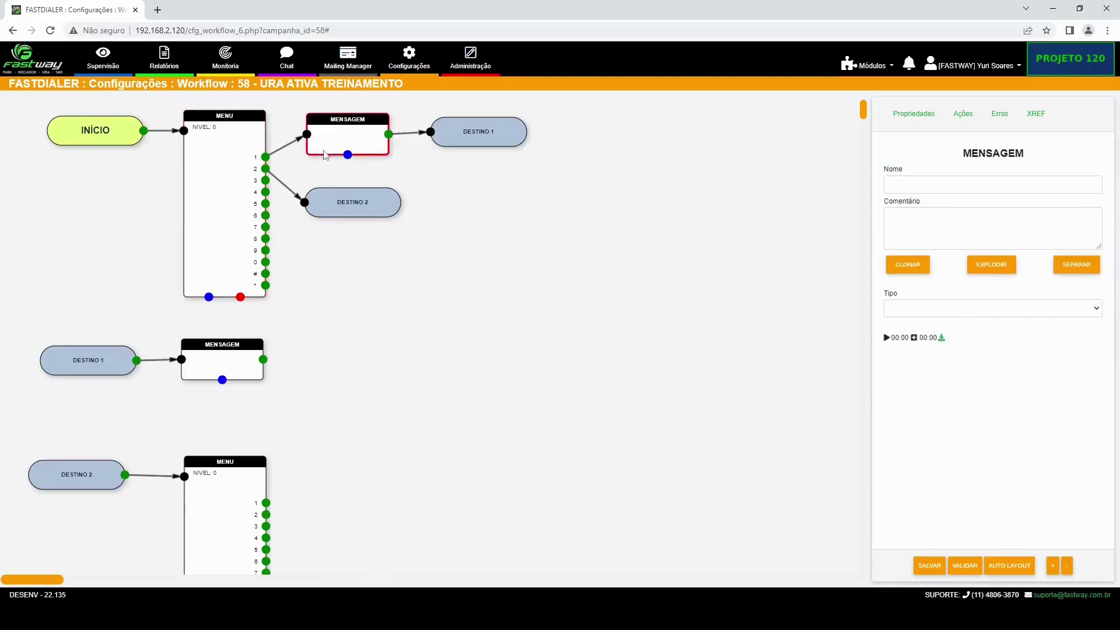
left_click(473, 138)
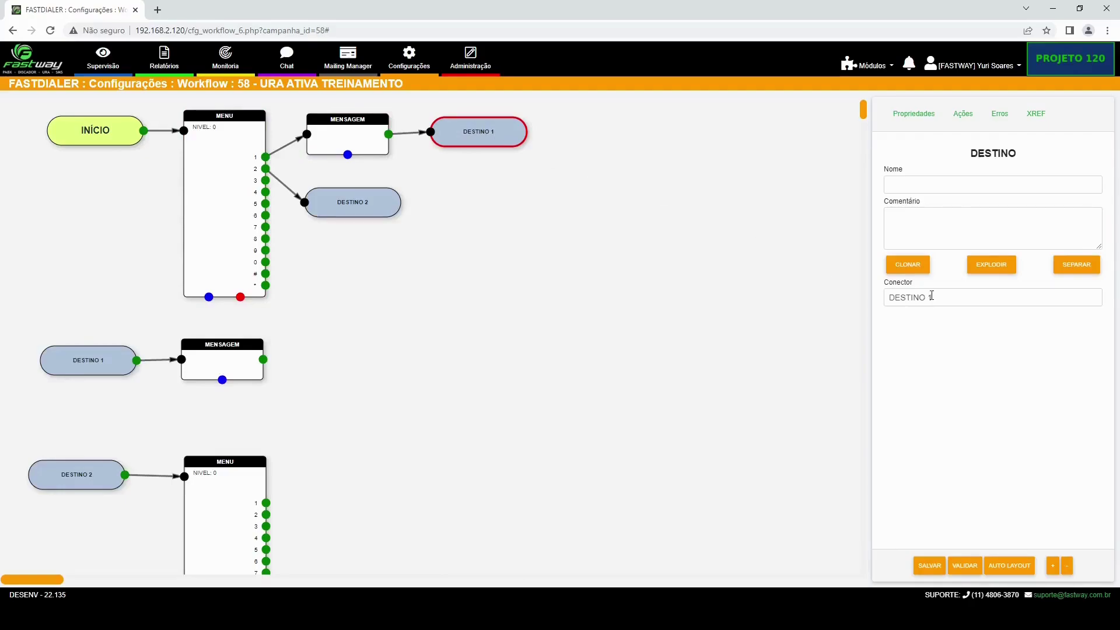
left_click_drag(92, 361, 83, 362)
left_click(211, 365)
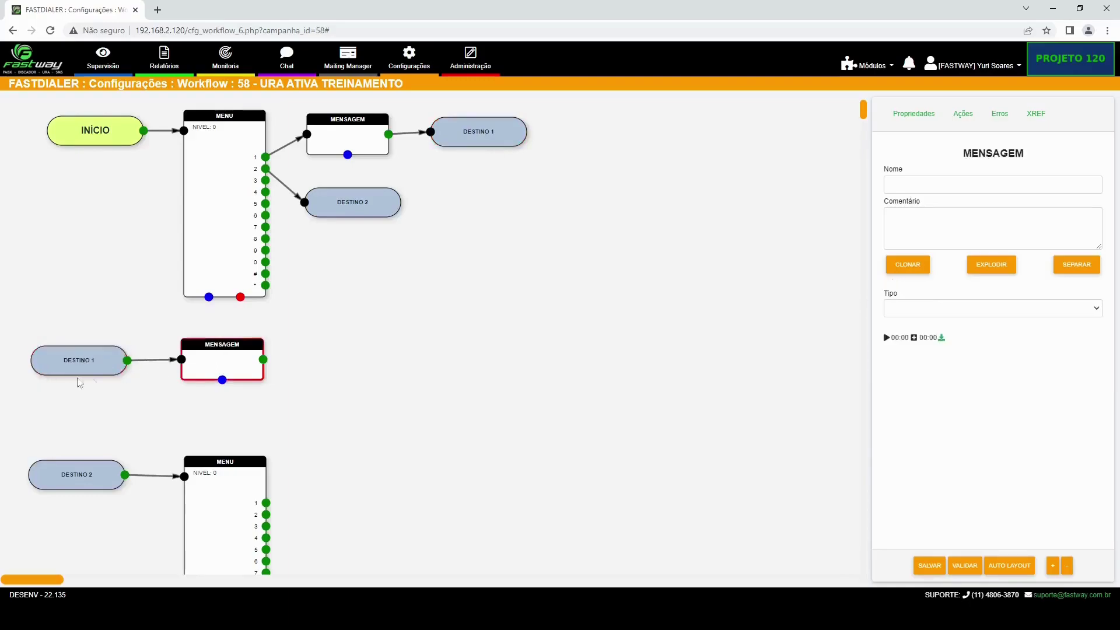
- Trace option 2 of the upper MENU through DESTINO 2 and its Conector value to the matching connector and lower MENU
left_click(238, 253)
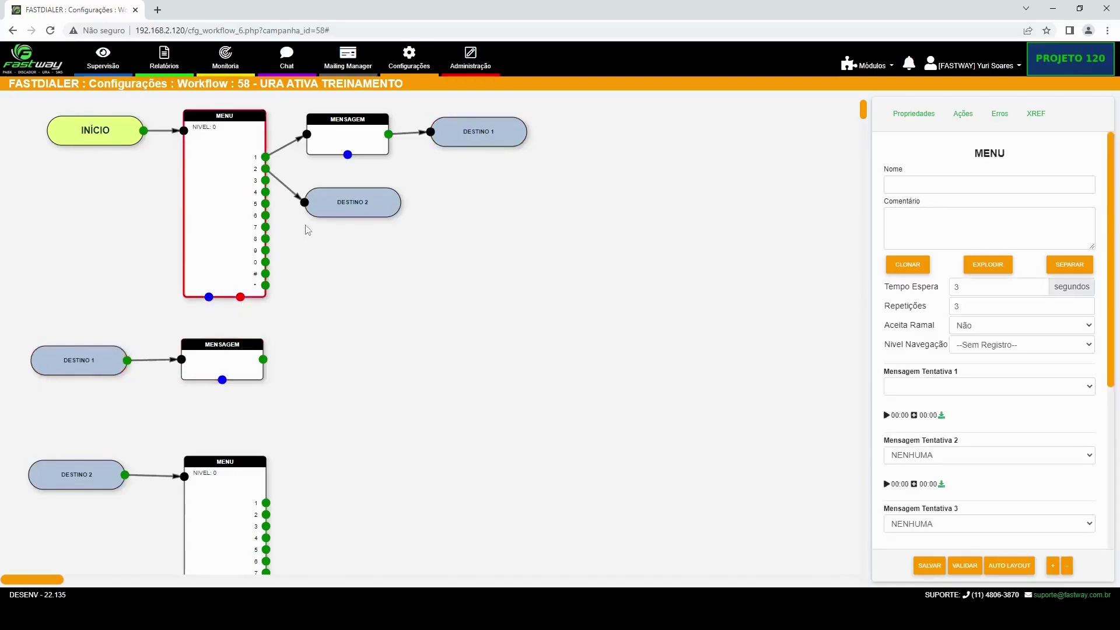
left_click(330, 207)
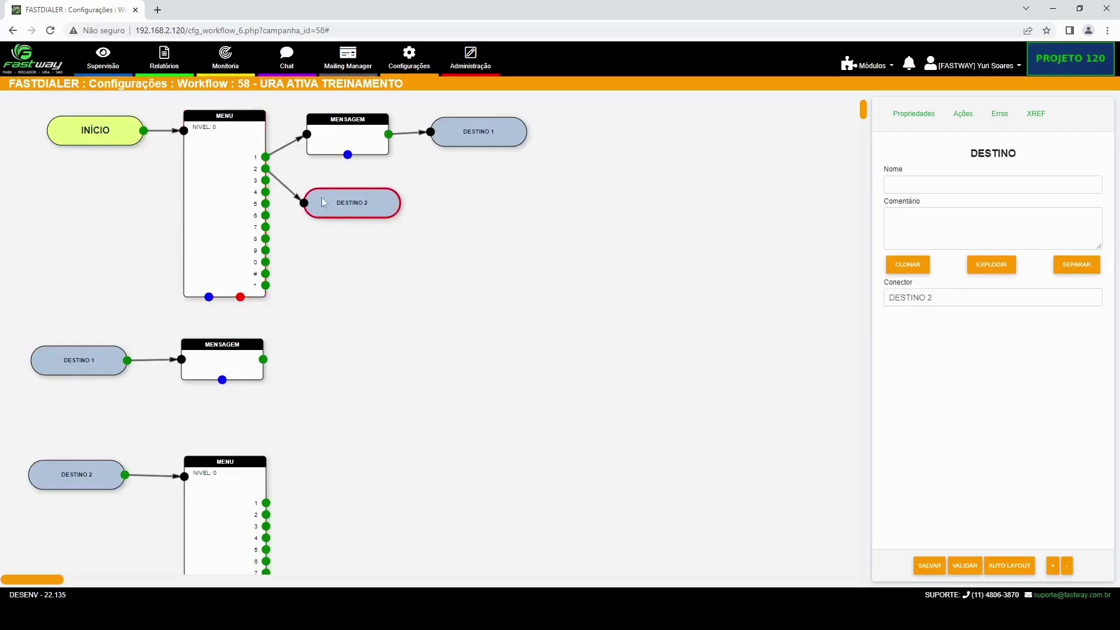
left_click_drag(348, 209, 346, 208)
left_click_drag(948, 297, 878, 301)
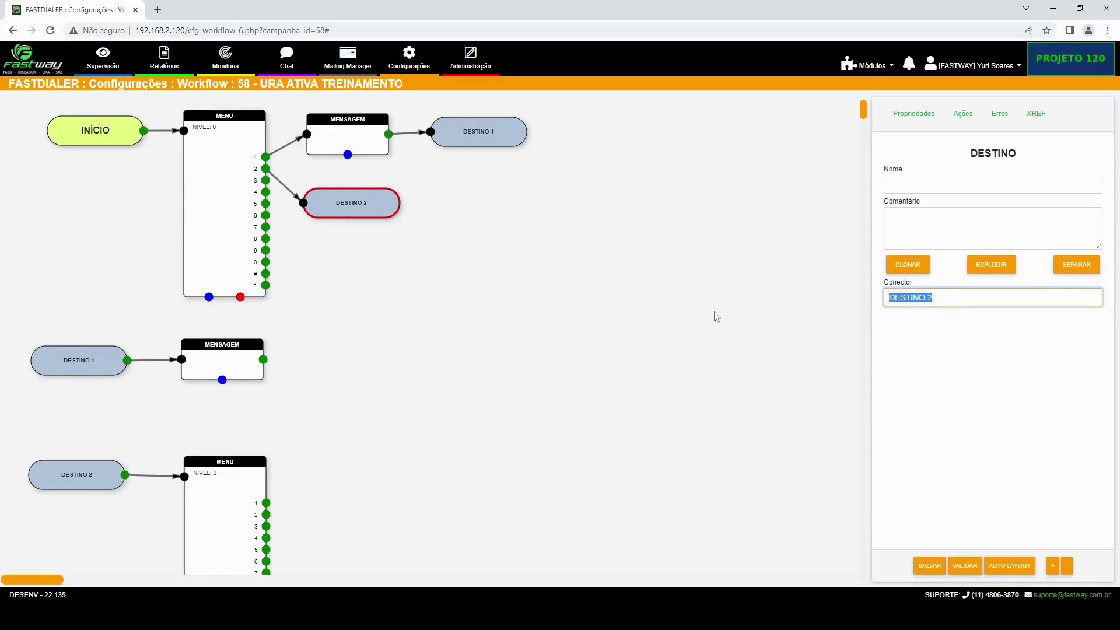
left_click(88, 476)
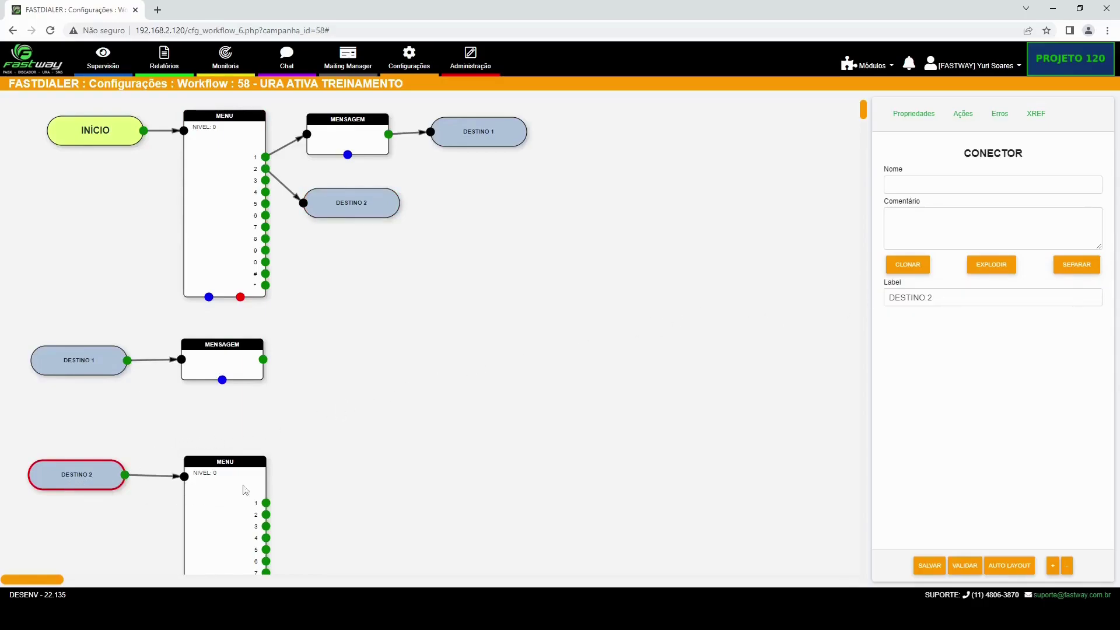
left_click(512, 371)
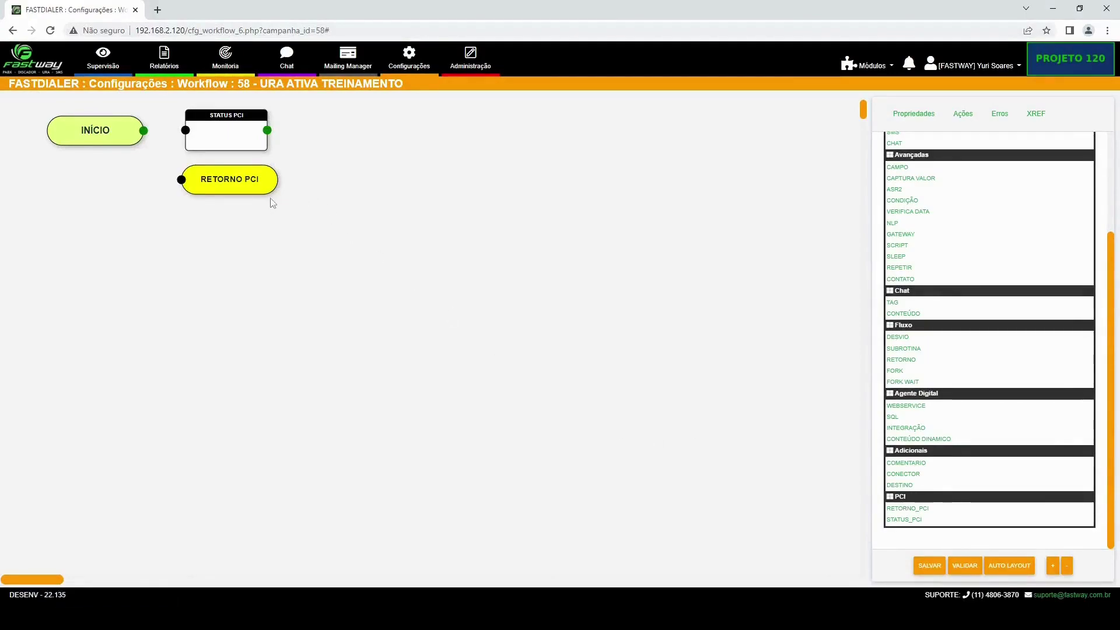
- Examine the properties of the RETORNO PCI and STATUS PCI blocks, alternating between the two
left_click(230, 186)
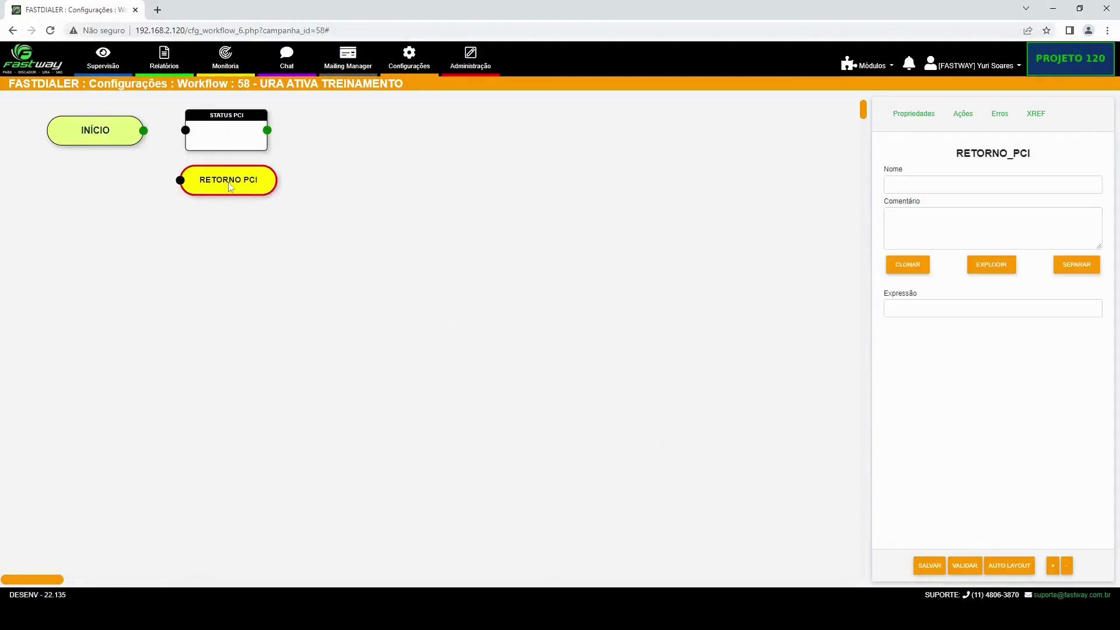
left_click(229, 137)
left_click_drag(228, 137, 229, 137)
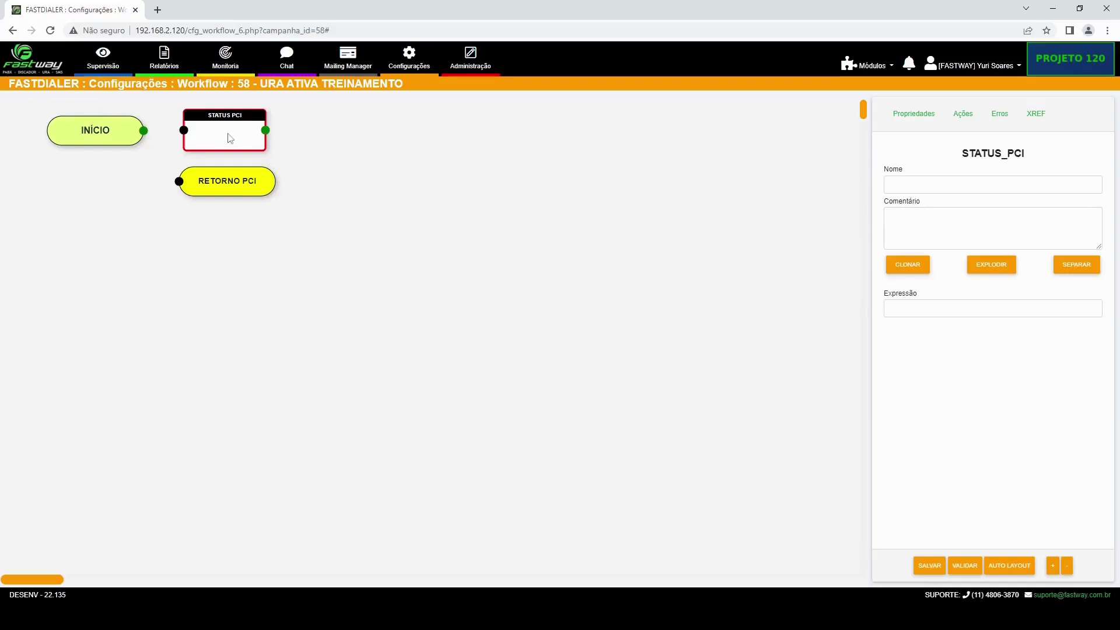
left_click(230, 178)
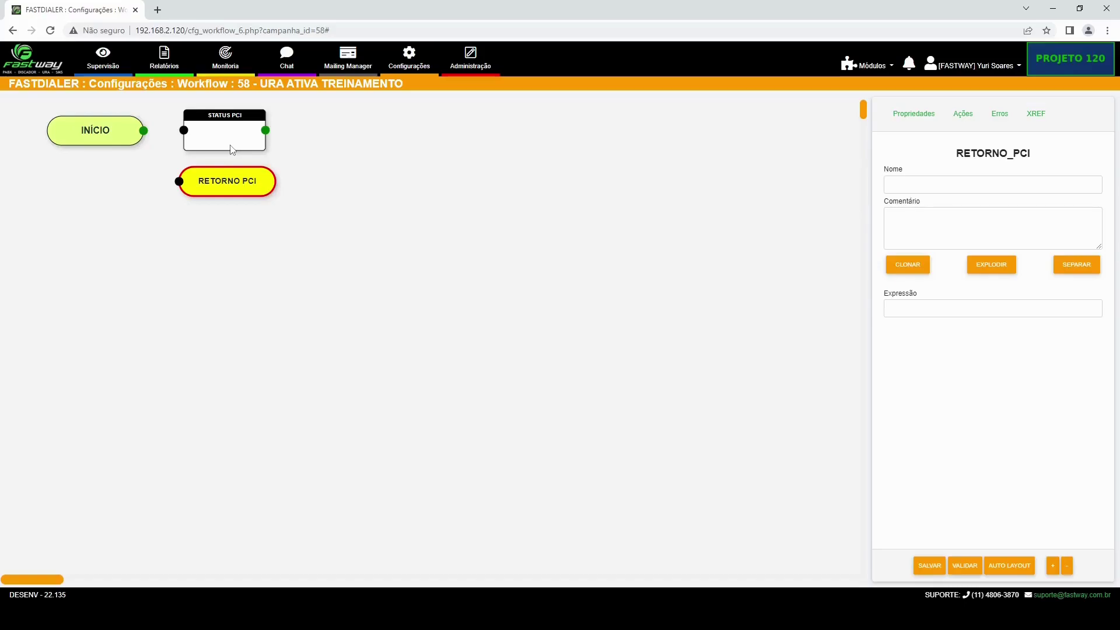
left_click(228, 148)
left_click_drag(243, 192, 248, 194)
left_click(240, 132)
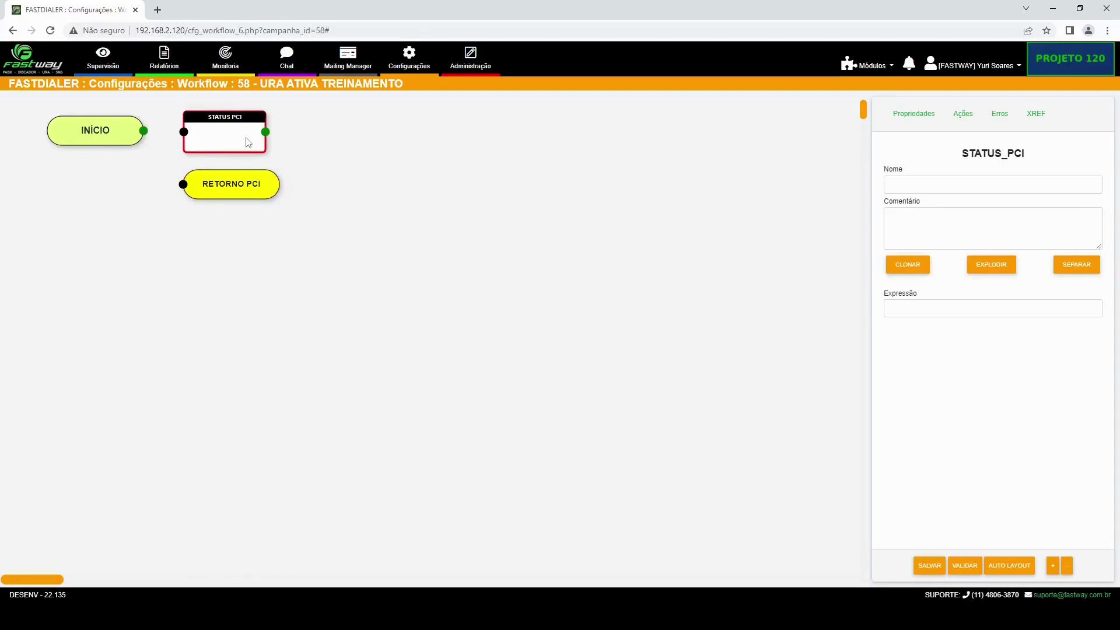
left_click_drag(223, 141, 230, 142)
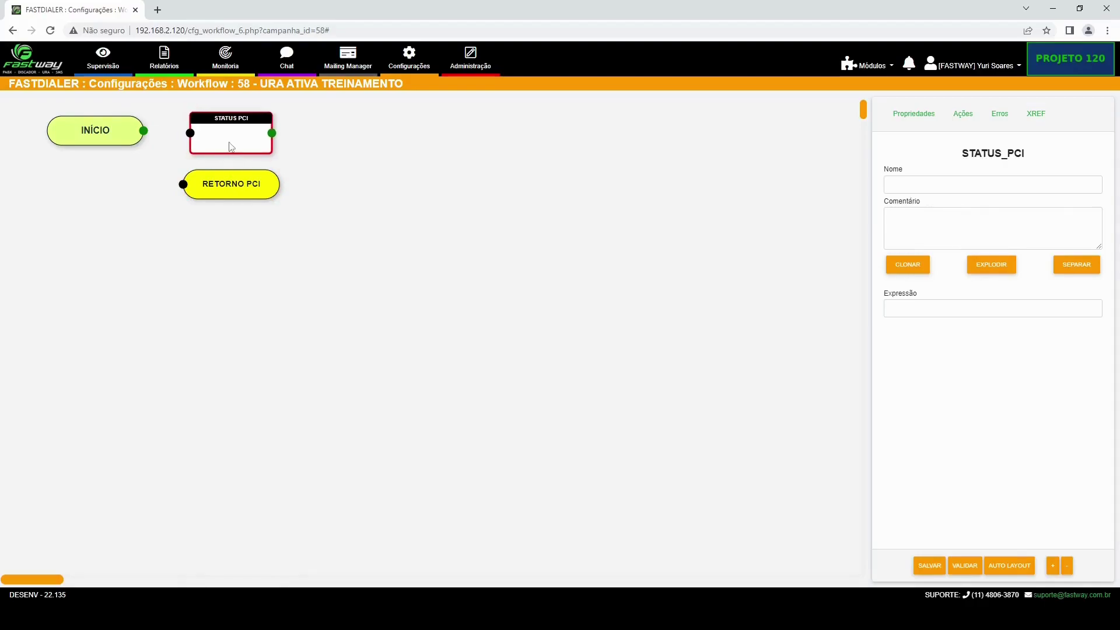
left_click(233, 186)
left_click(230, 145)
- Place the RETORNO PCI block to the right of STATUS PCI and connect STATUS PCI's output to it
left_click_drag(234, 185, 389, 162)
left_click(240, 141)
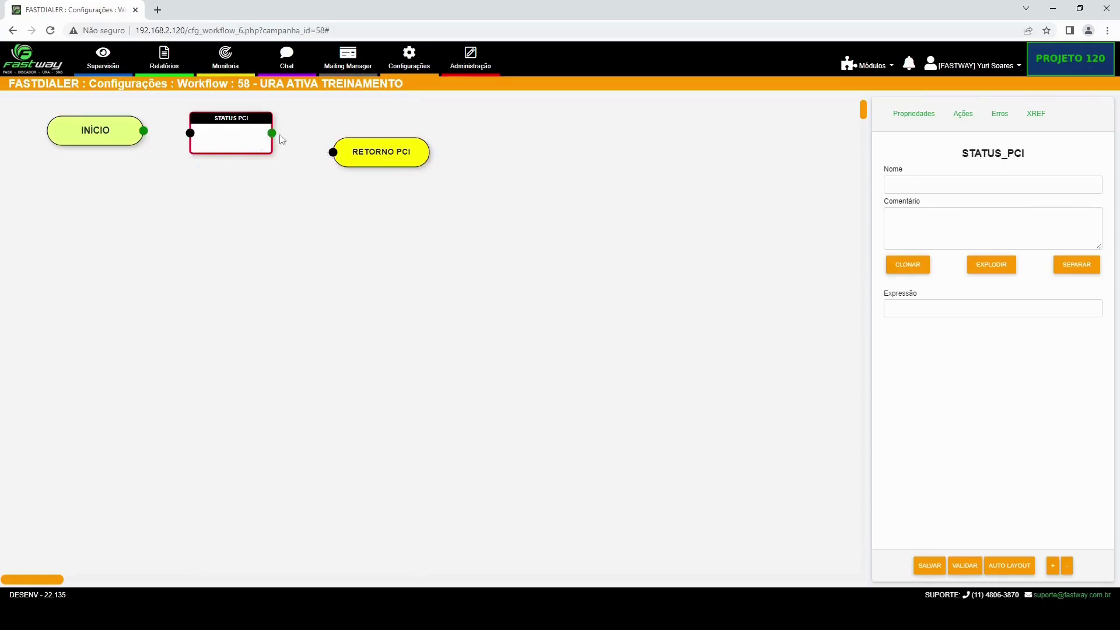
mouse_move(272, 133)
left_mouse_down()
mouse_move(333, 152)
mouse_move(340, 140)
mouse_move(328, 142)
left_mouse_up()
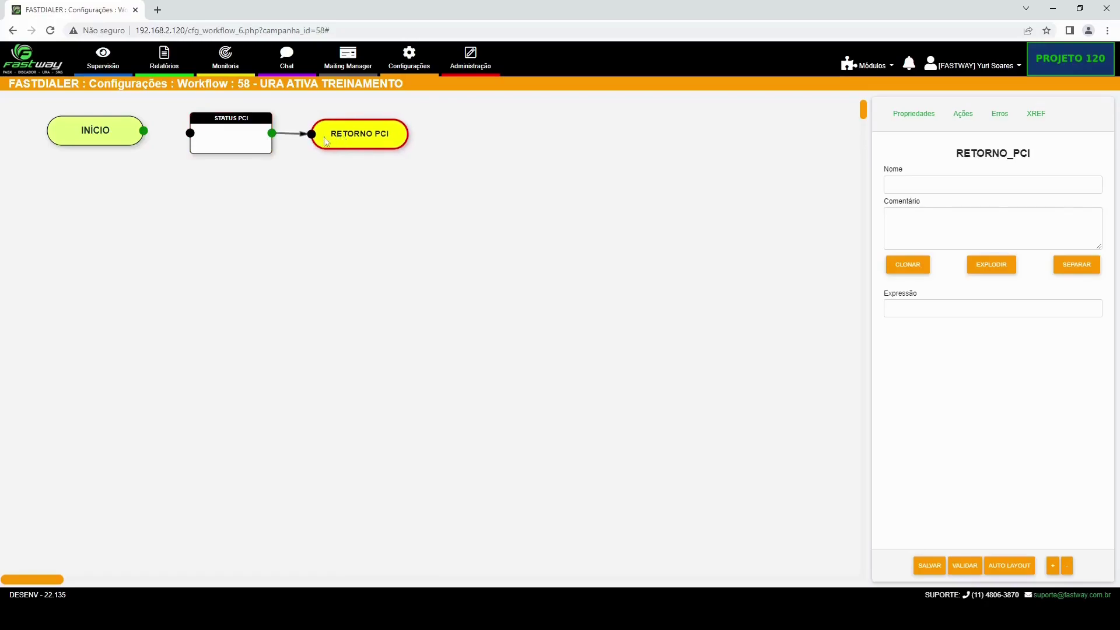
- Delete the connection between STATUS PCI and RETORNO PCI and nudge the RETORNO PCI block slightly
left_click(304, 136)
key("Delete")
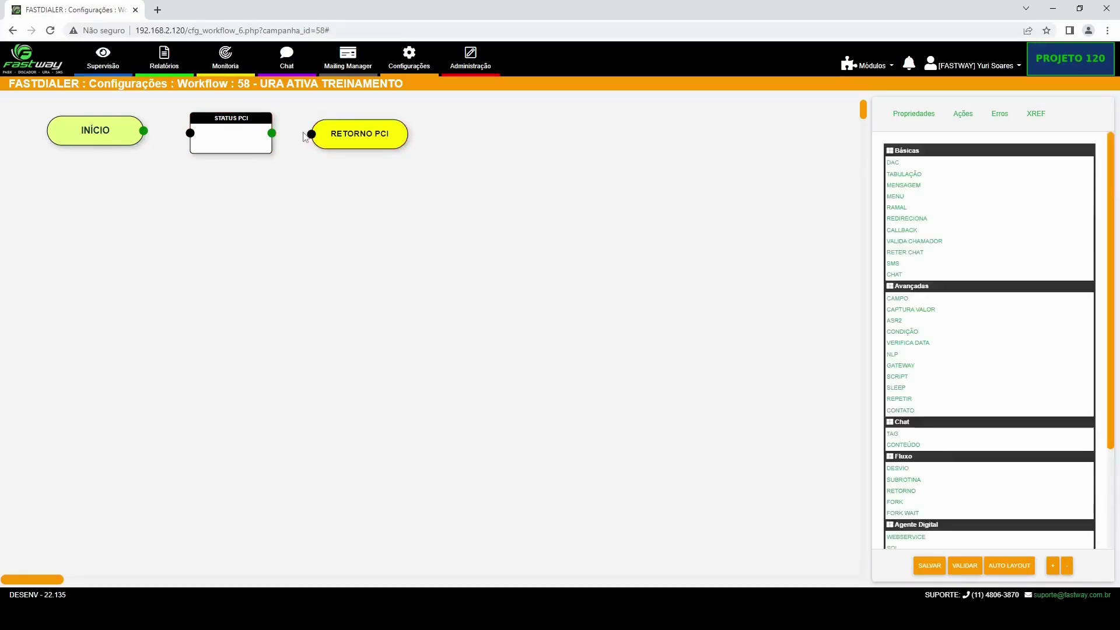
left_click_drag(323, 136, 332, 140)
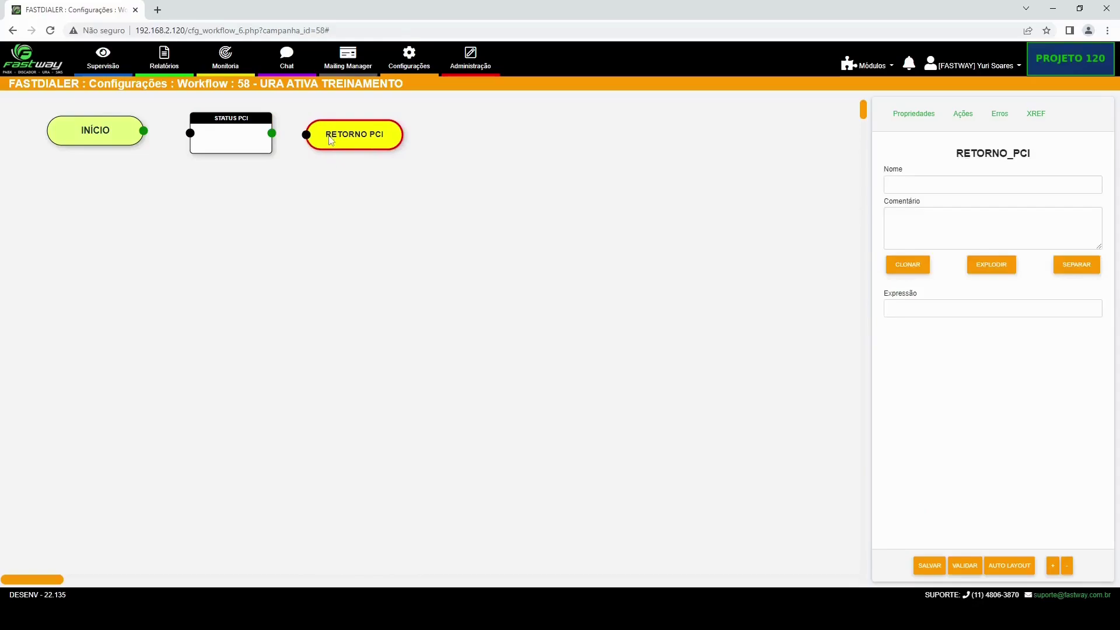
left_click(322, 185)
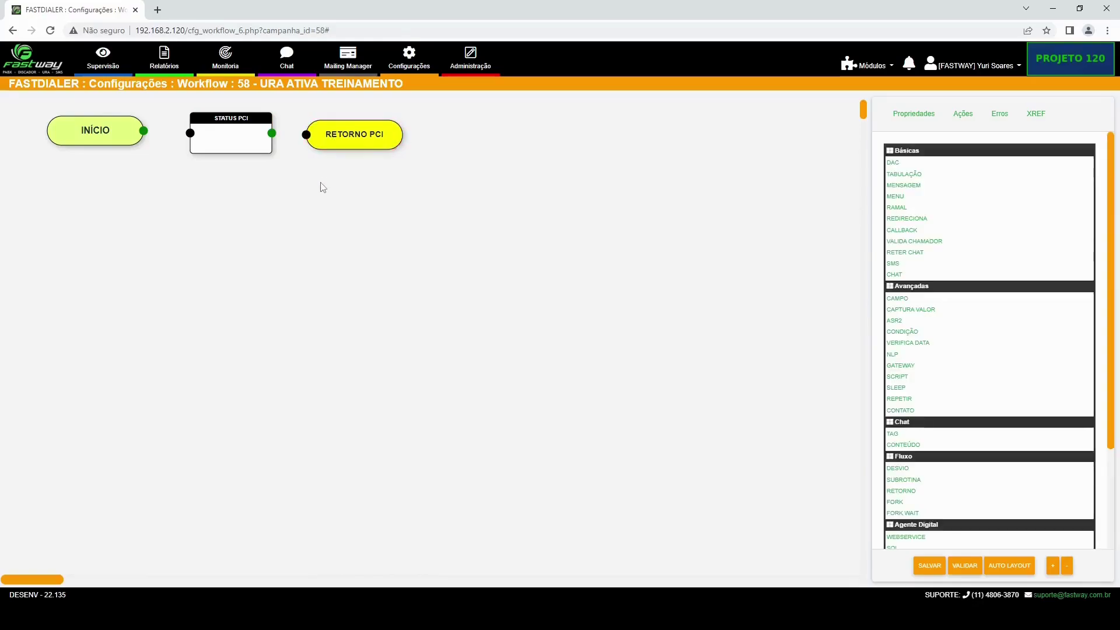
- View the Expressão field of STATUS PCI and link its output to the RETORNO PCI block again
left_click(245, 146)
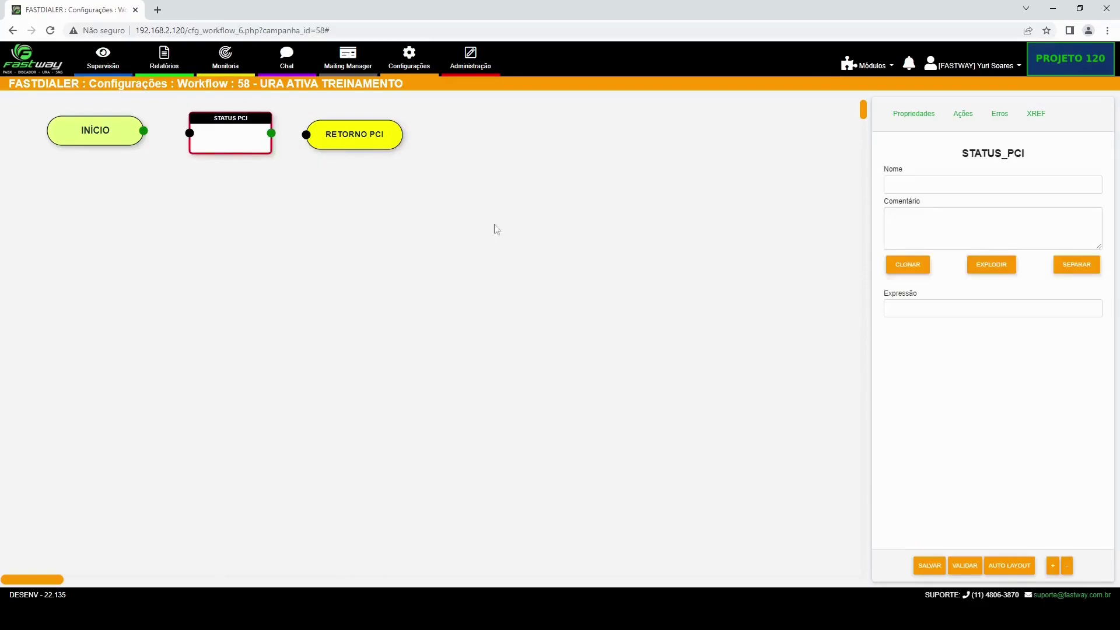
left_click(957, 310)
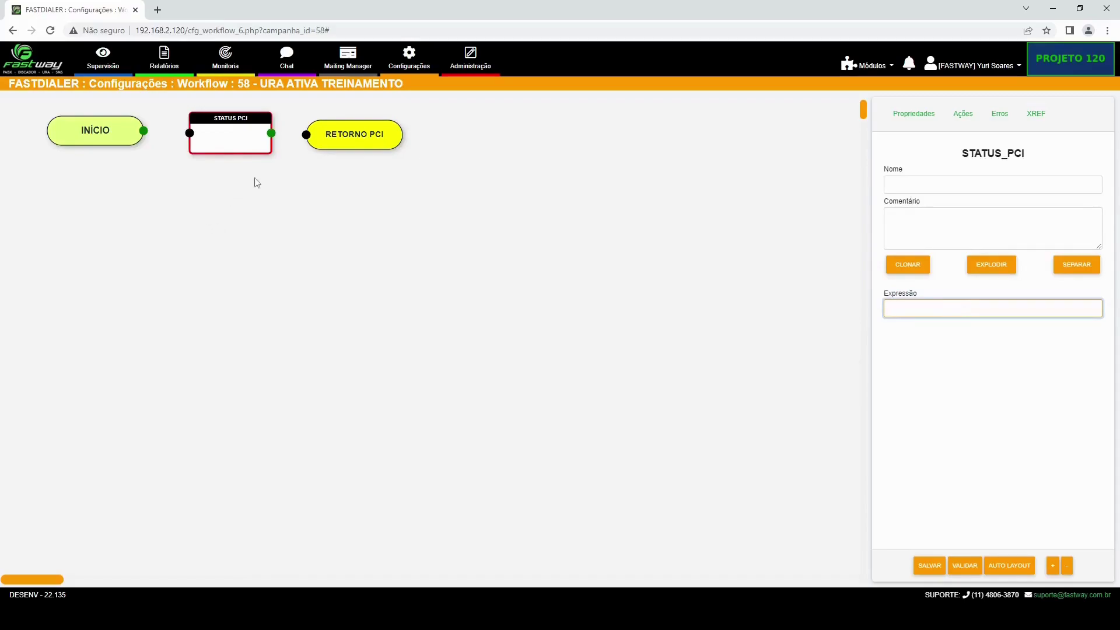
left_click_drag(271, 133, 343, 143)
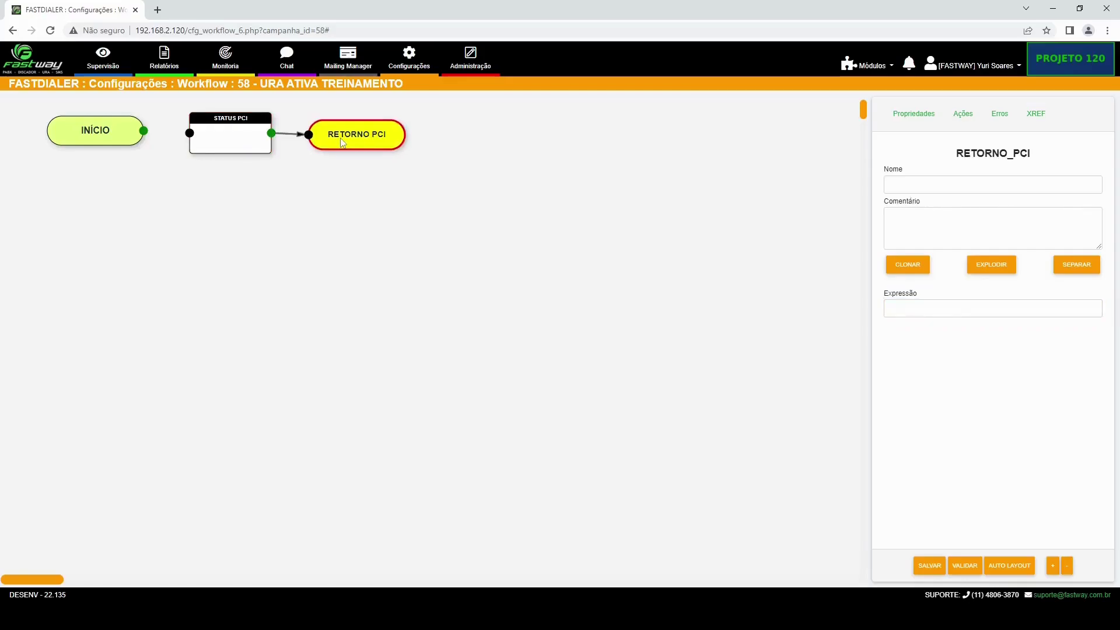
left_click(352, 209)
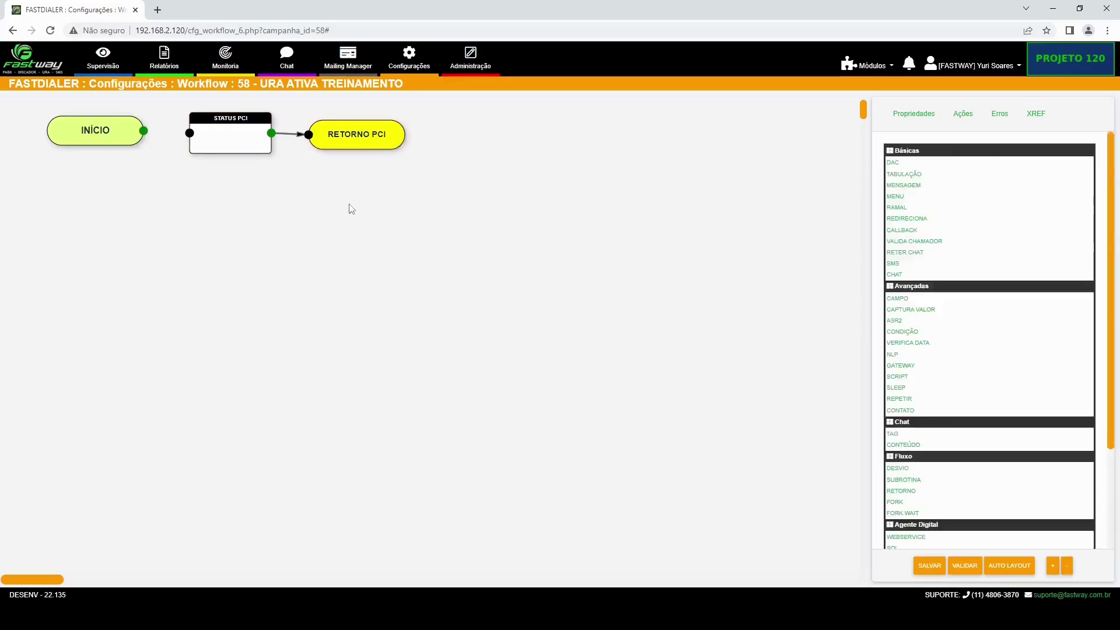
left_click(351, 139)
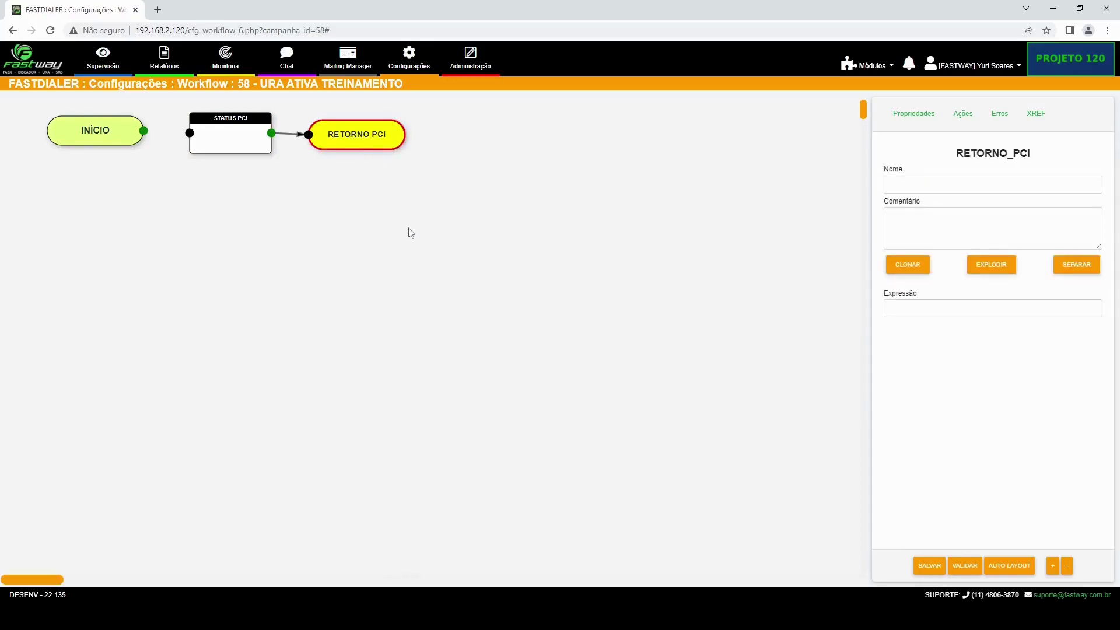
- Remove the link between the two PCI blocks and move RETORNO PCI back below STATUS PCI
left_click(301, 136)
key("Delete")
left_click_drag(317, 137, 194, 184)
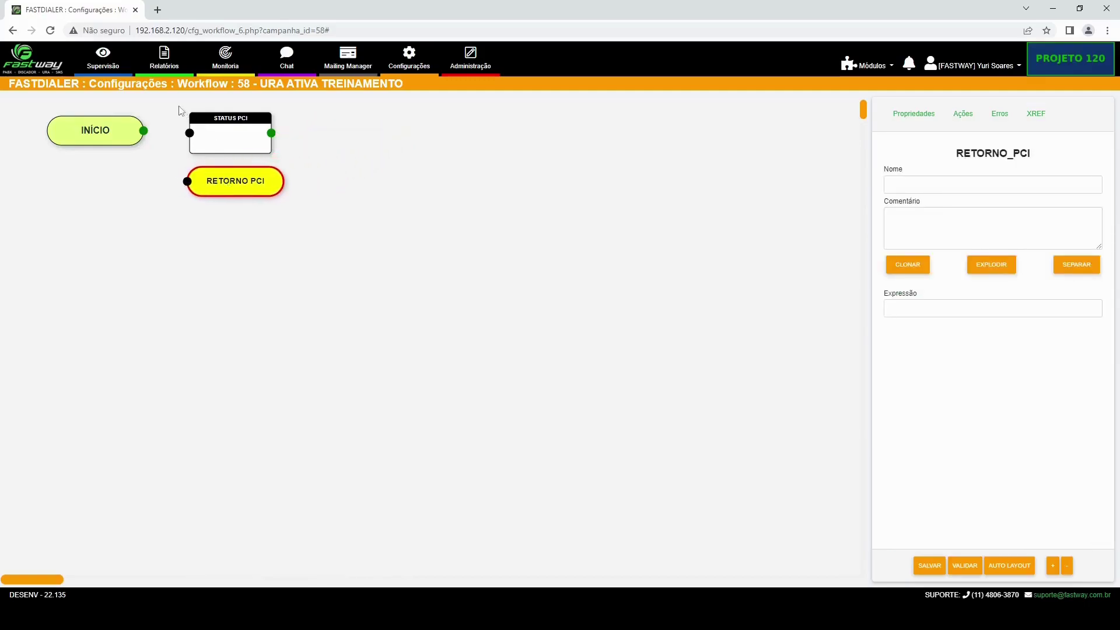